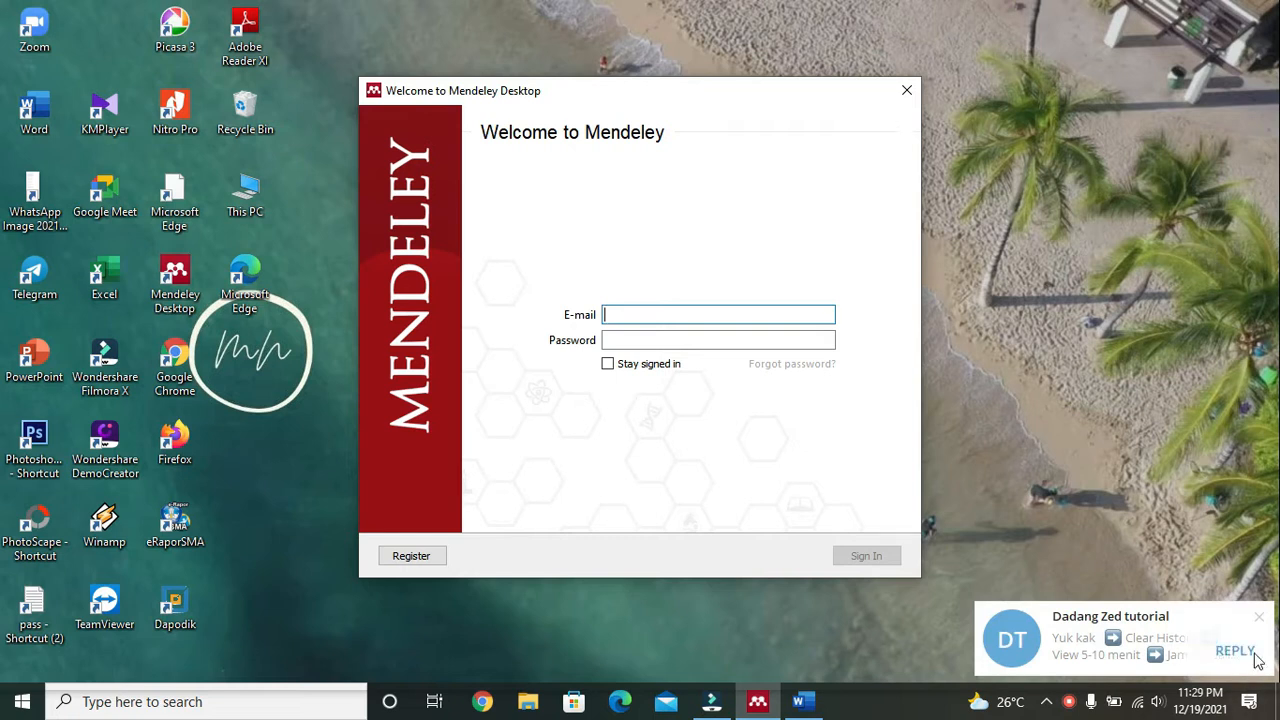
# Step: Dismiss the Mendeley tutorial notification and launch Google Chrome from the taskbar
pyautogui.click(1259, 617)
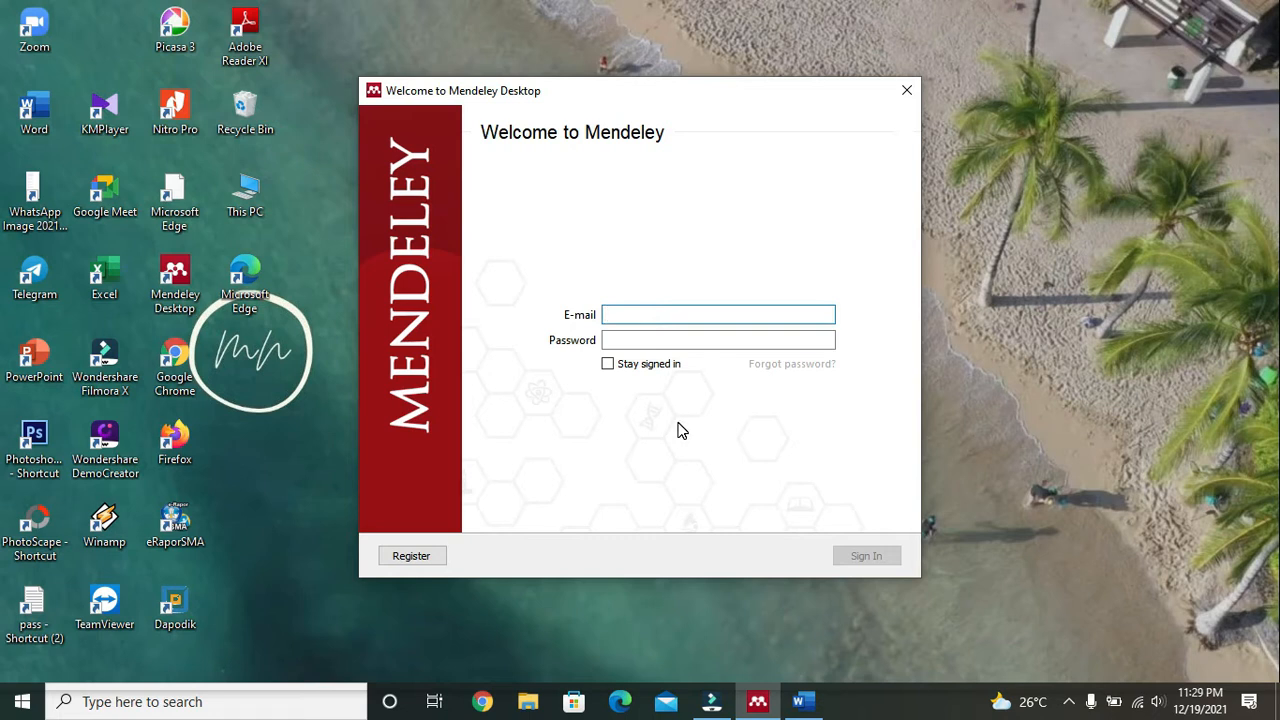
pyautogui.click(484, 702)
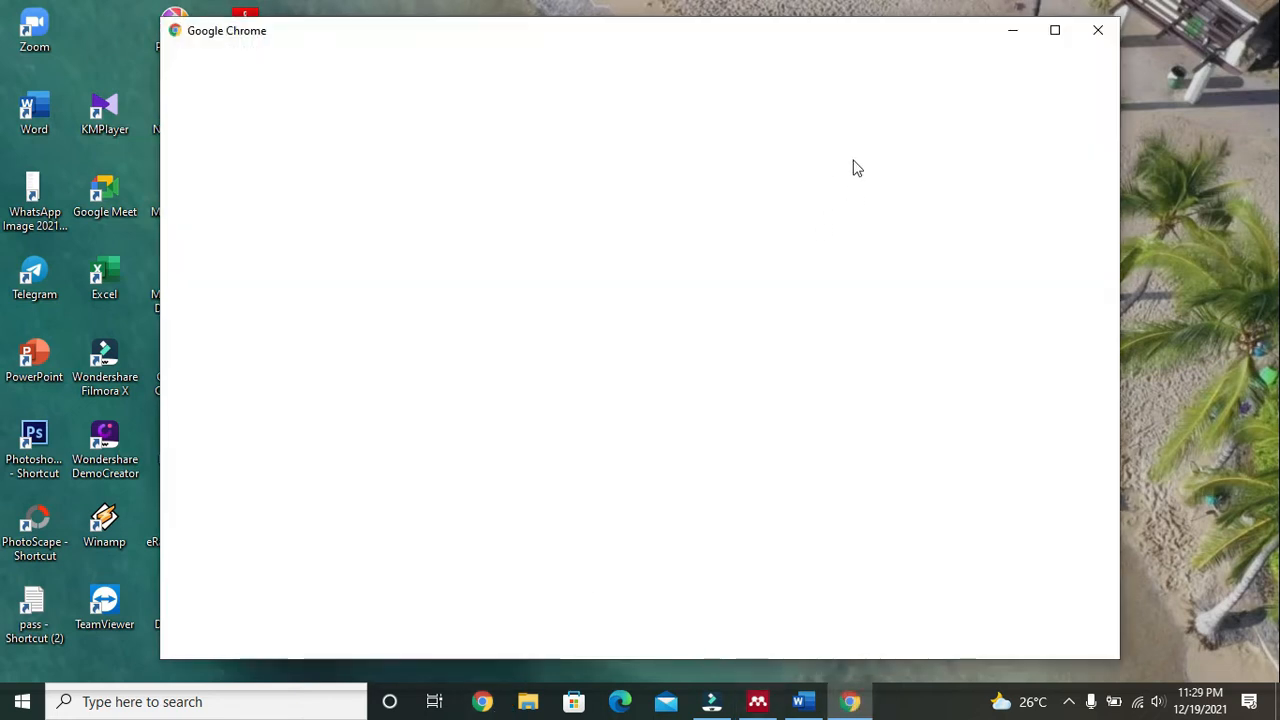
# Step: Maximise Chrome, use the Main profile, search Google for MENDELEY and open the official site result
pyautogui.click(1052, 30)
pyautogui.click(530, 400)
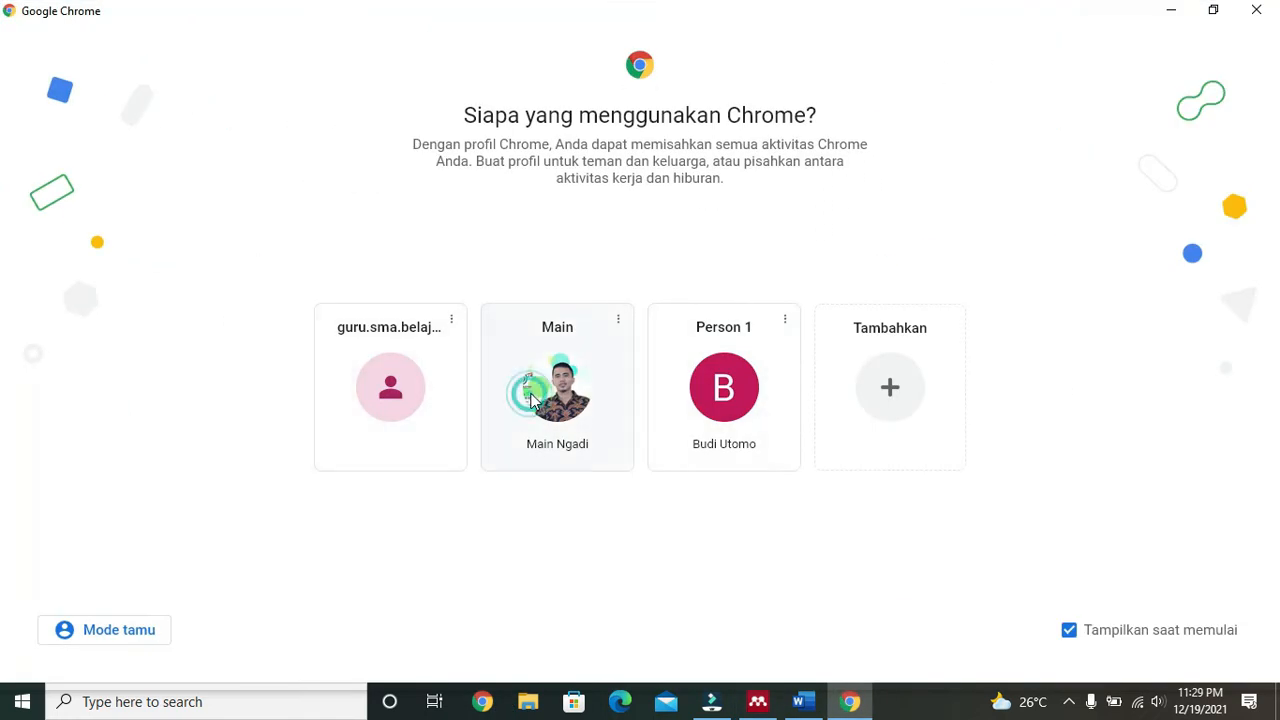
pyautogui.write('MENDELEY')
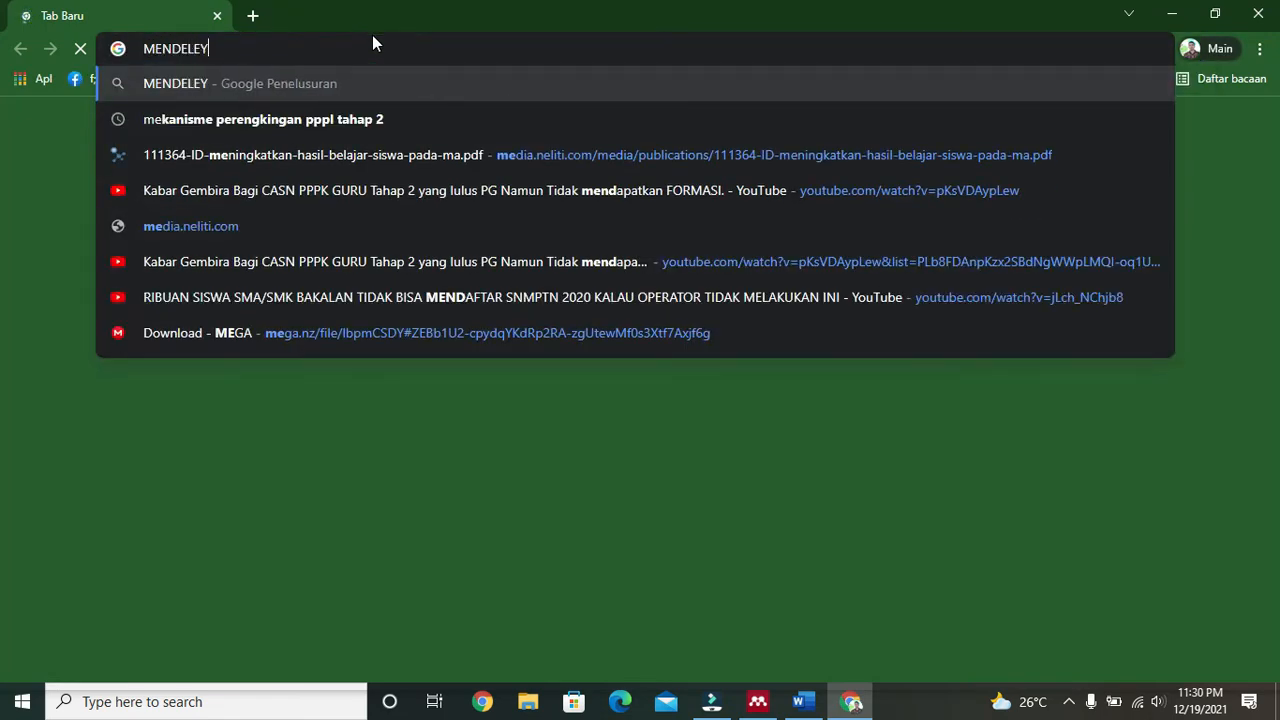
pyautogui.press('Return')
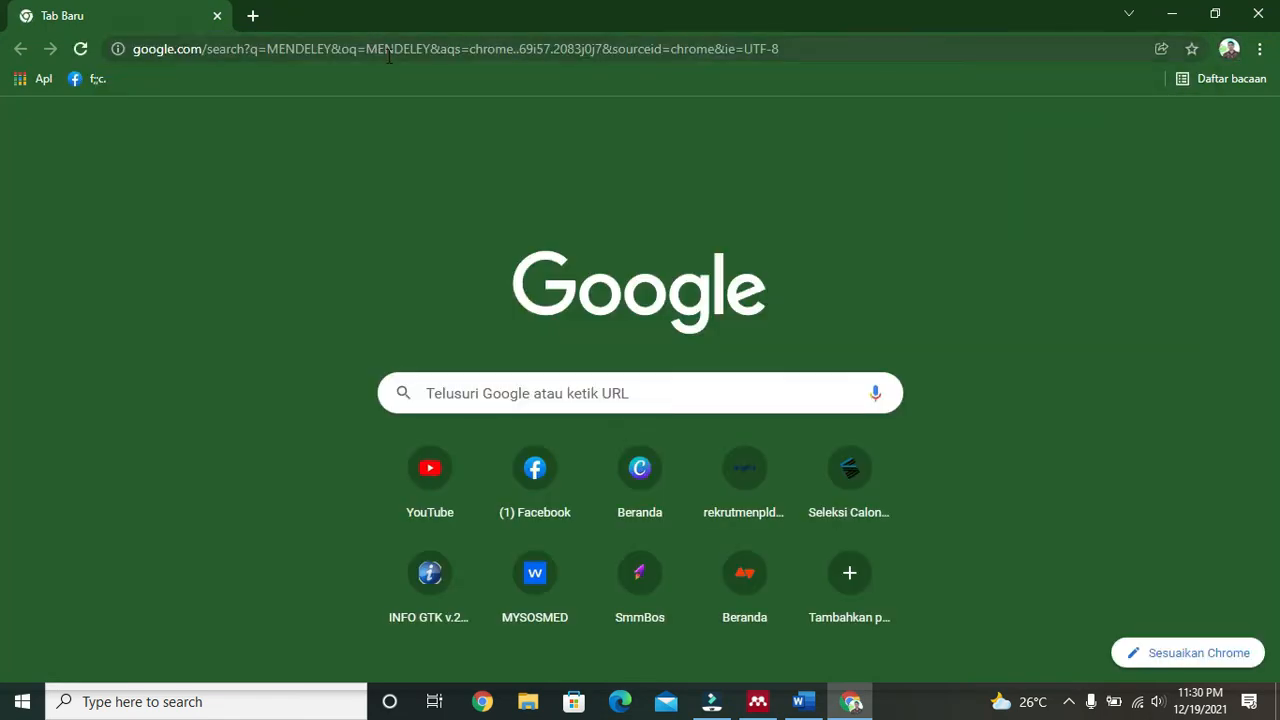
pyautogui.click(398, 50)
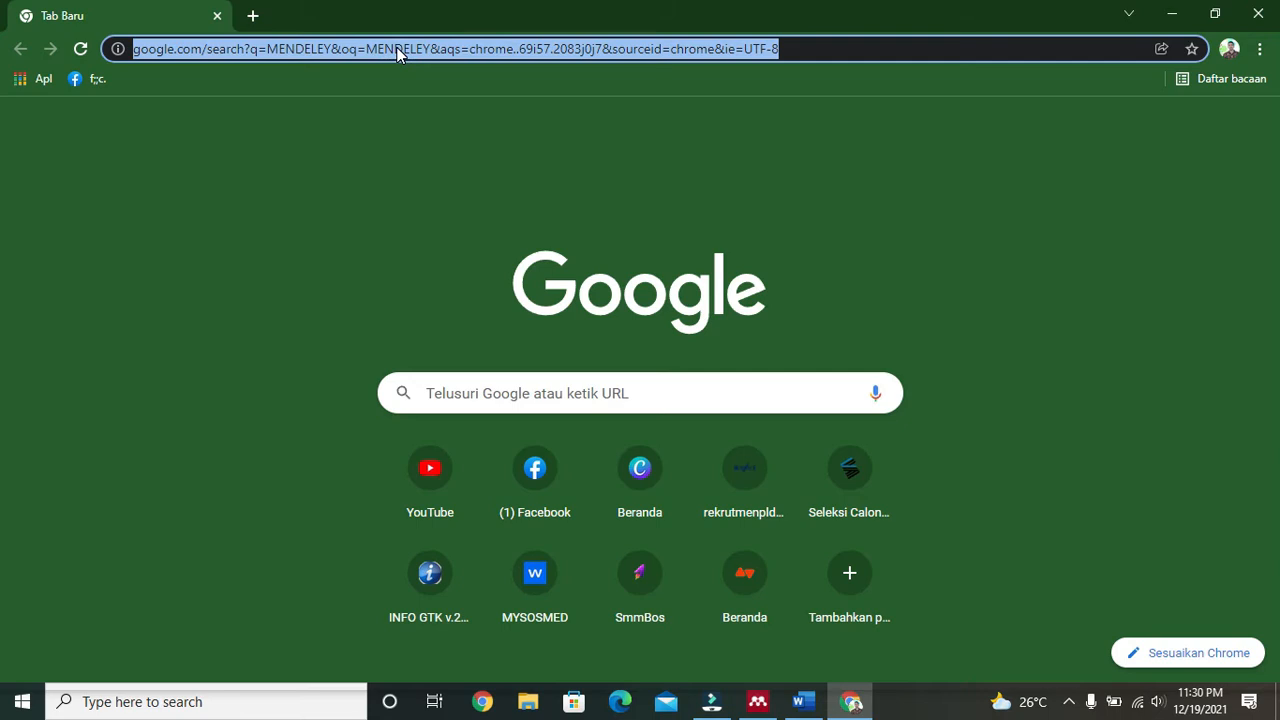
pyautogui.write('MENE')
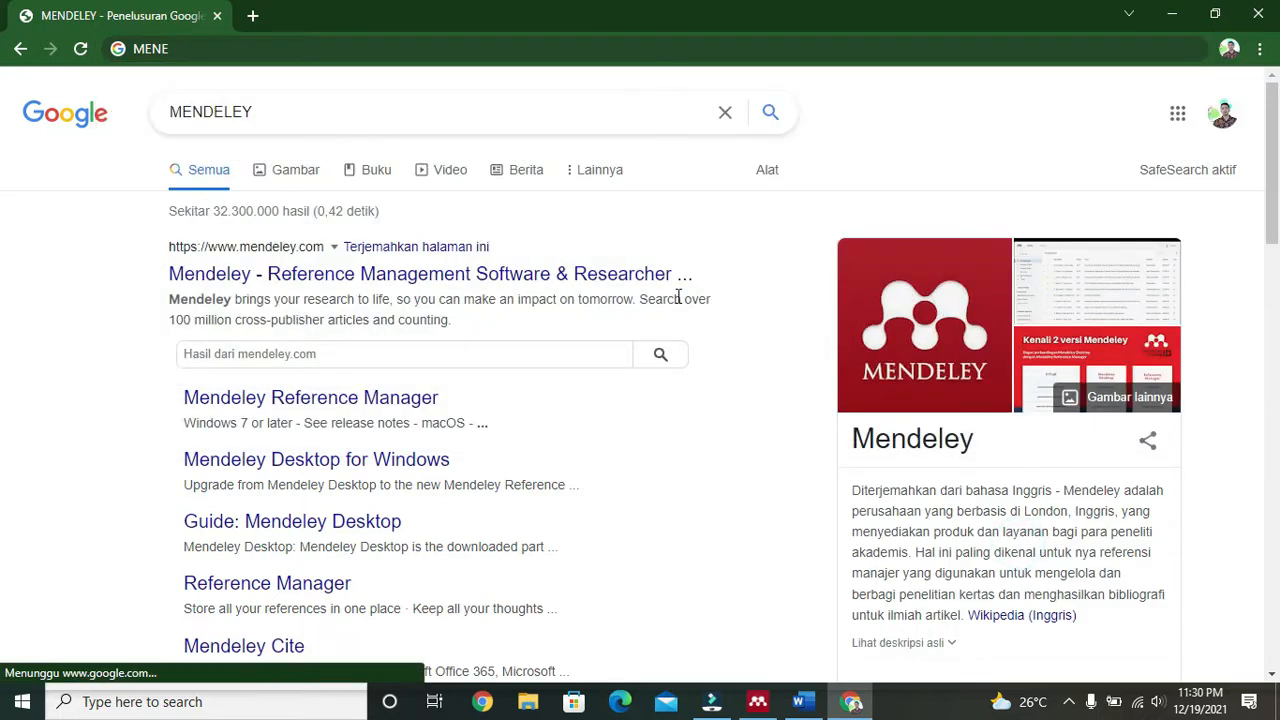
pyautogui.click(508, 283)
# Step: Sign in to Mendeley Desktop with the account e-mail and password
pyautogui.click(760, 698)
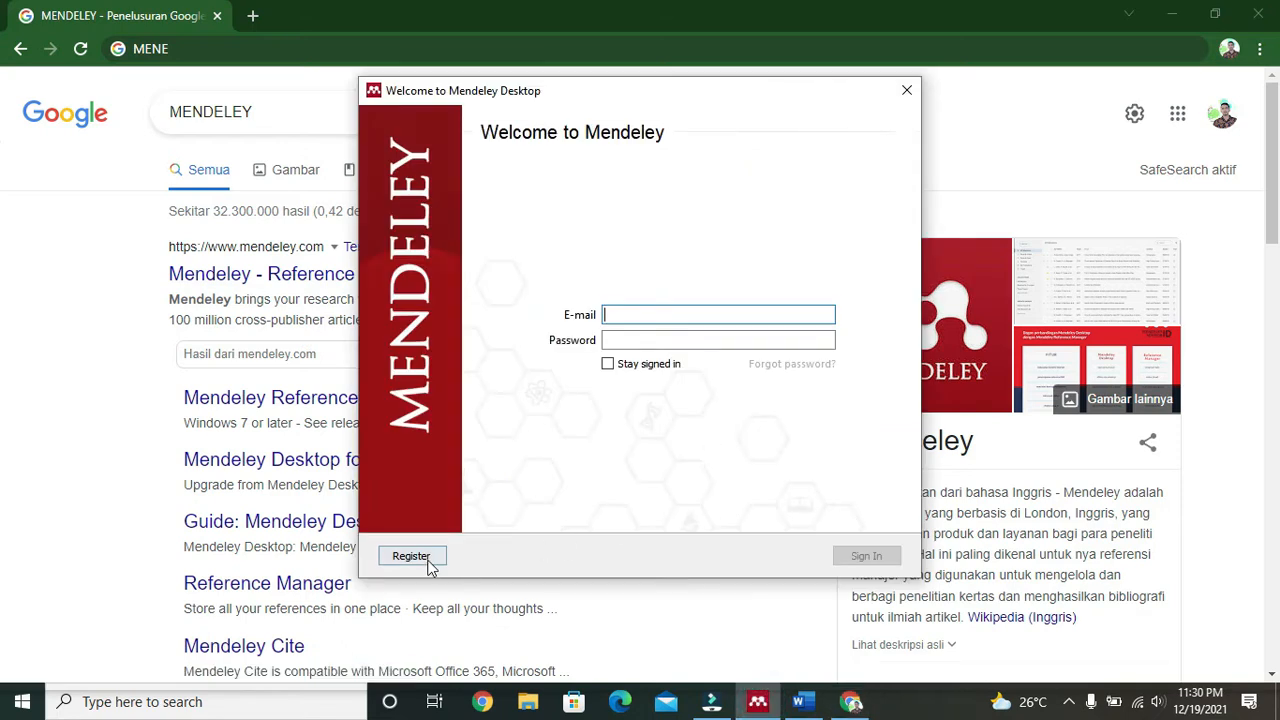
pyautogui.click(658, 315)
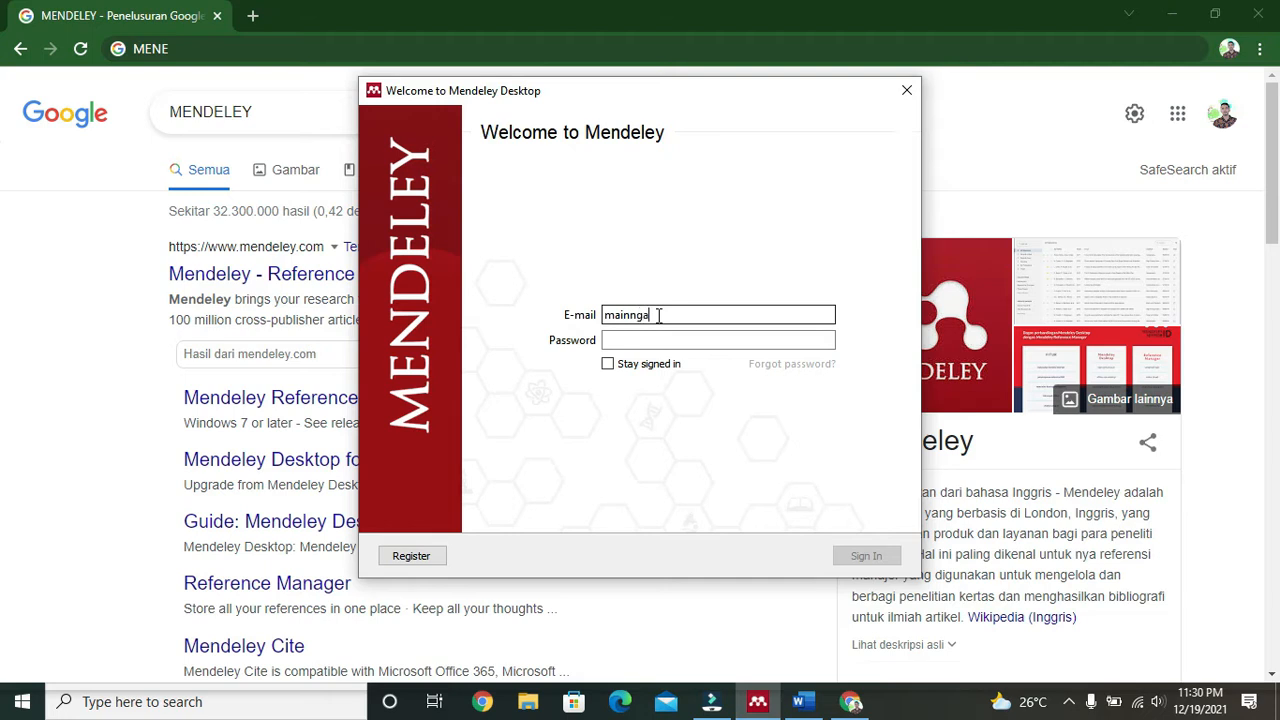
pyautogui.press('Tab')
pyautogui.write('**********')
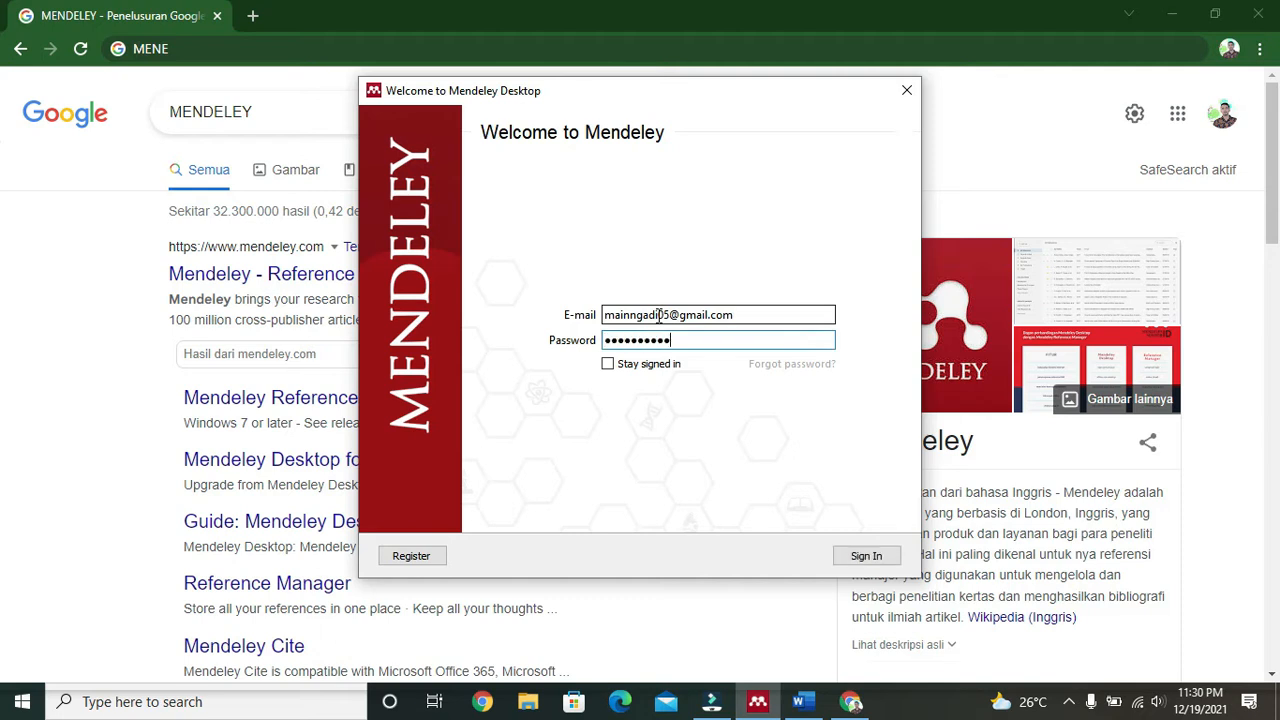
pyautogui.click(862, 556)
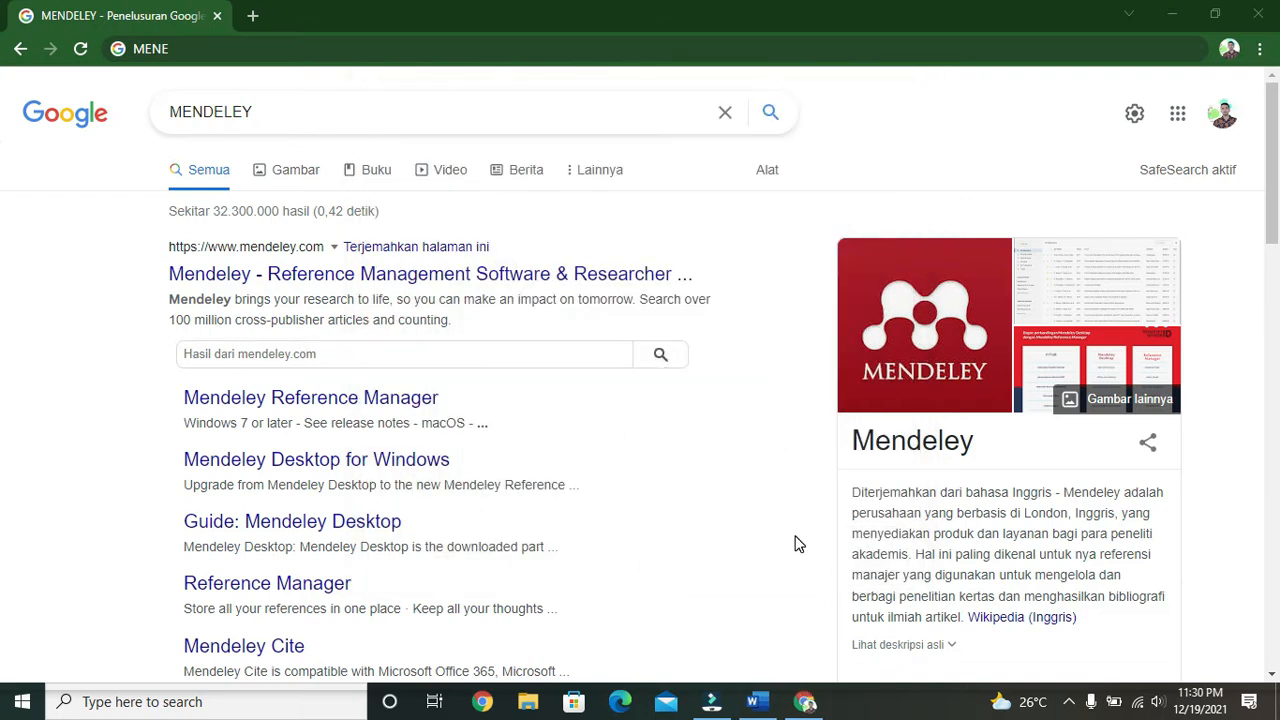
# Step: Minimise Chrome and refresh the desktop three times
pyautogui.click(1172, 14)
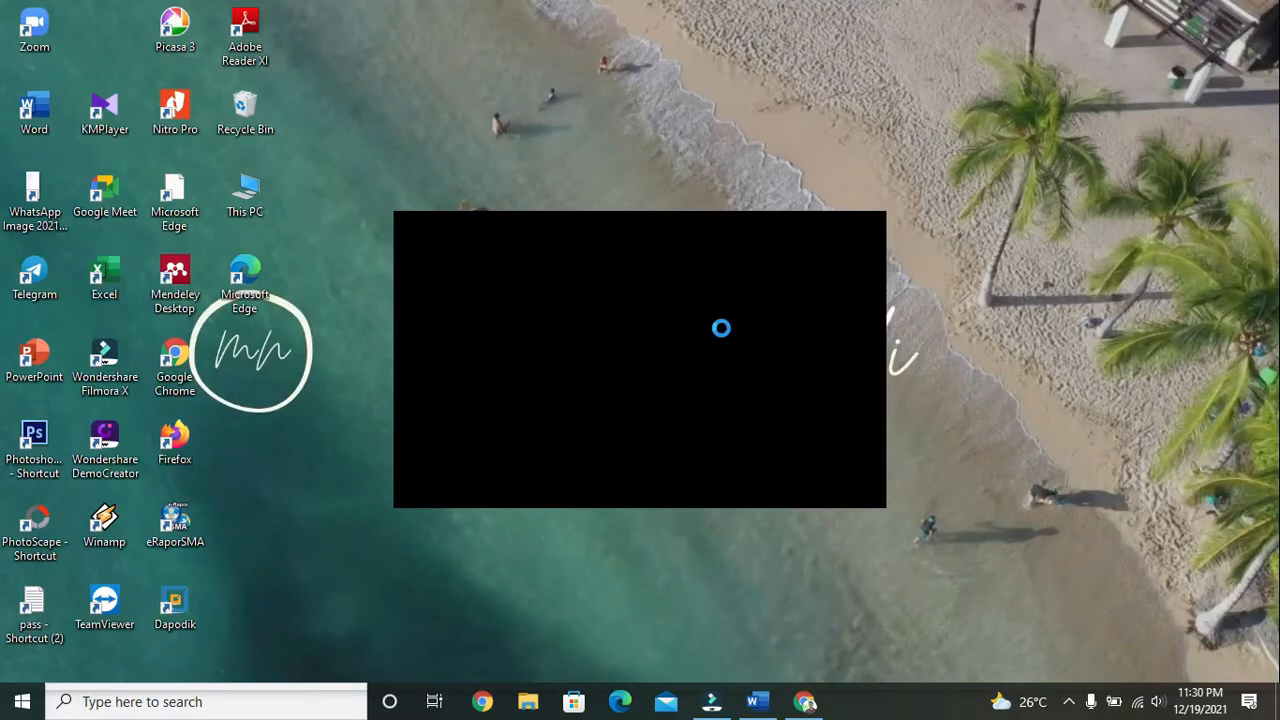
pyautogui.rightClick(1006, 276)
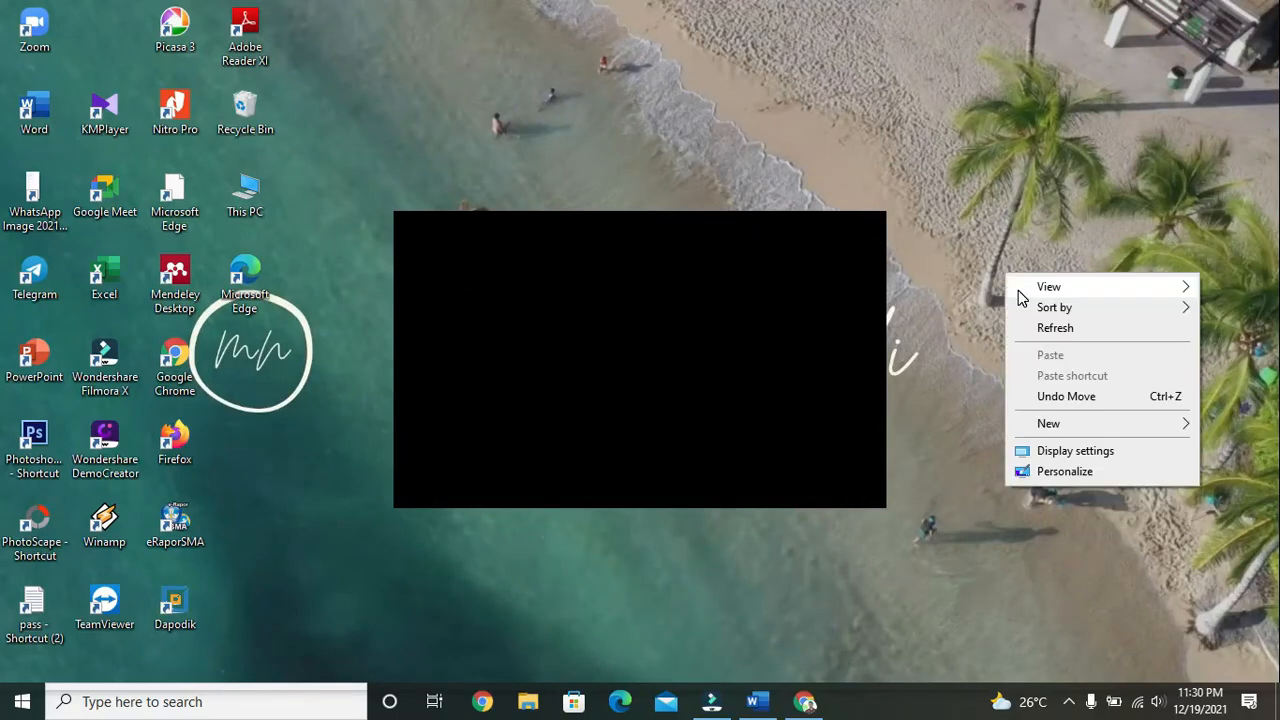
pyautogui.click(1046, 330)
pyautogui.rightClick(960, 206)
pyautogui.click(1006, 261)
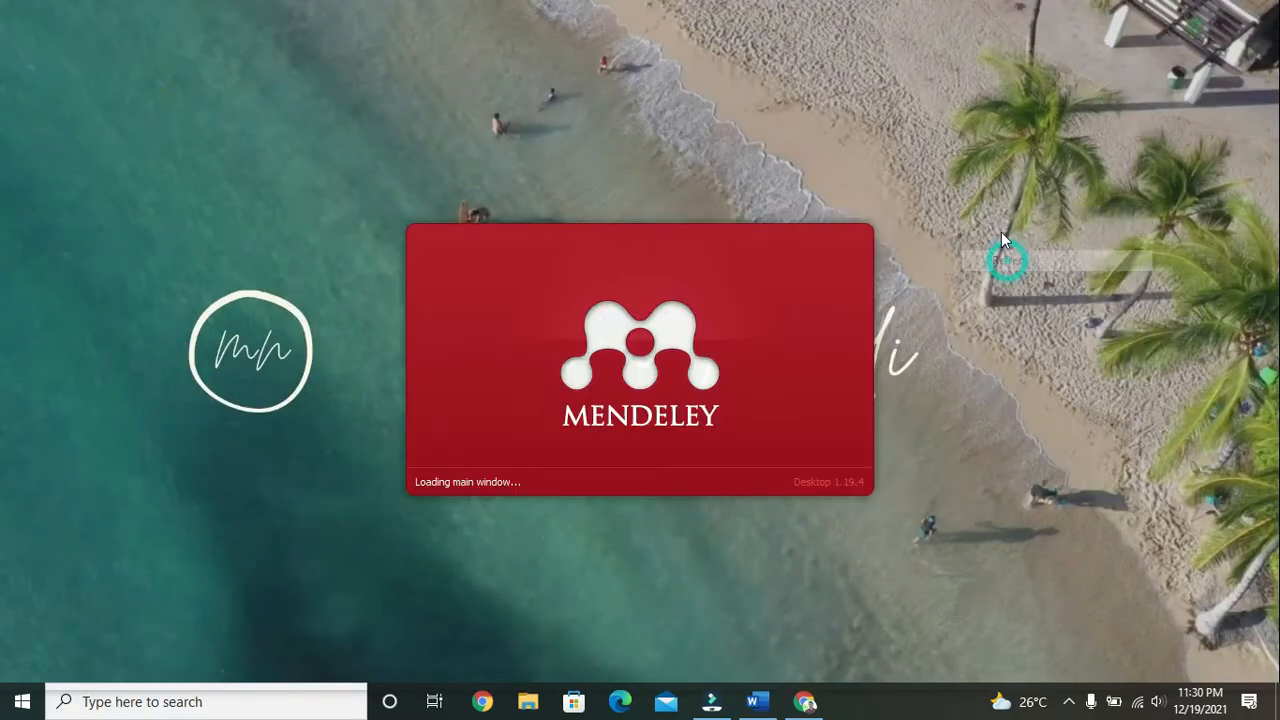
pyautogui.rightClick(1001, 235)
pyautogui.click(1023, 294)
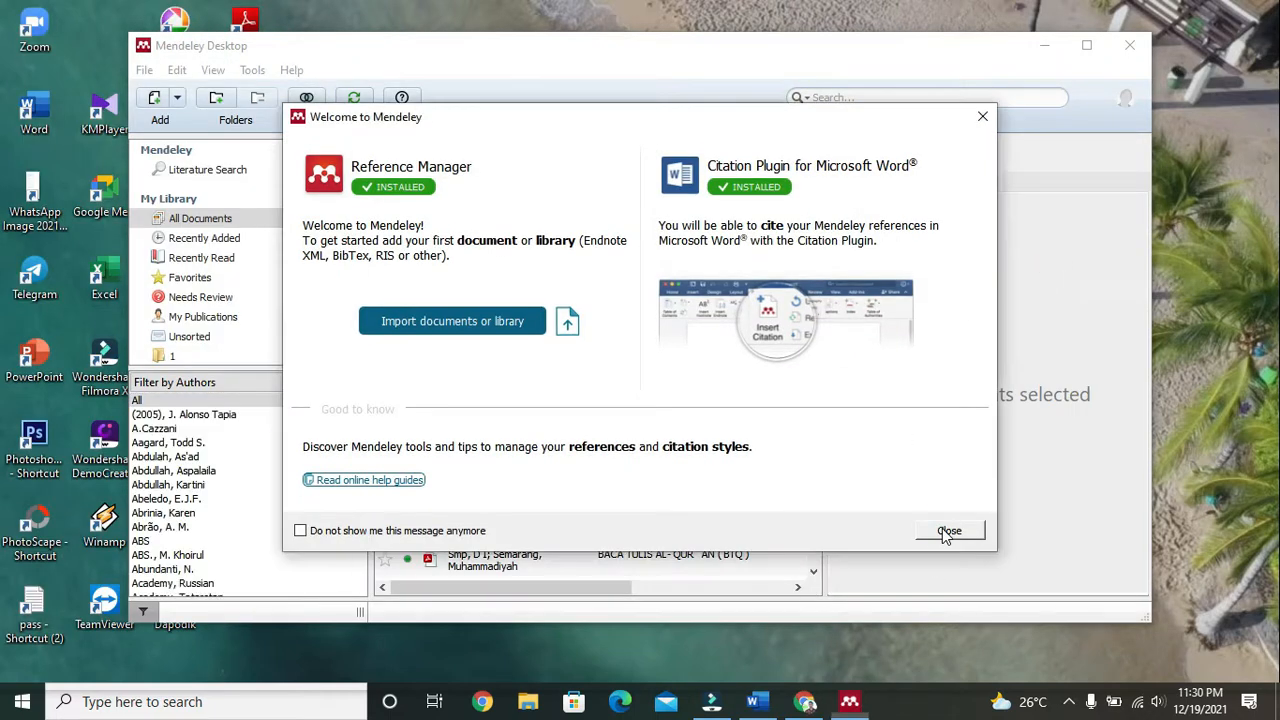
# Step: Close the welcome and tour prompts, postpone the update, and select Landasan Teori in the proposal folder
pyautogui.click(948, 531)
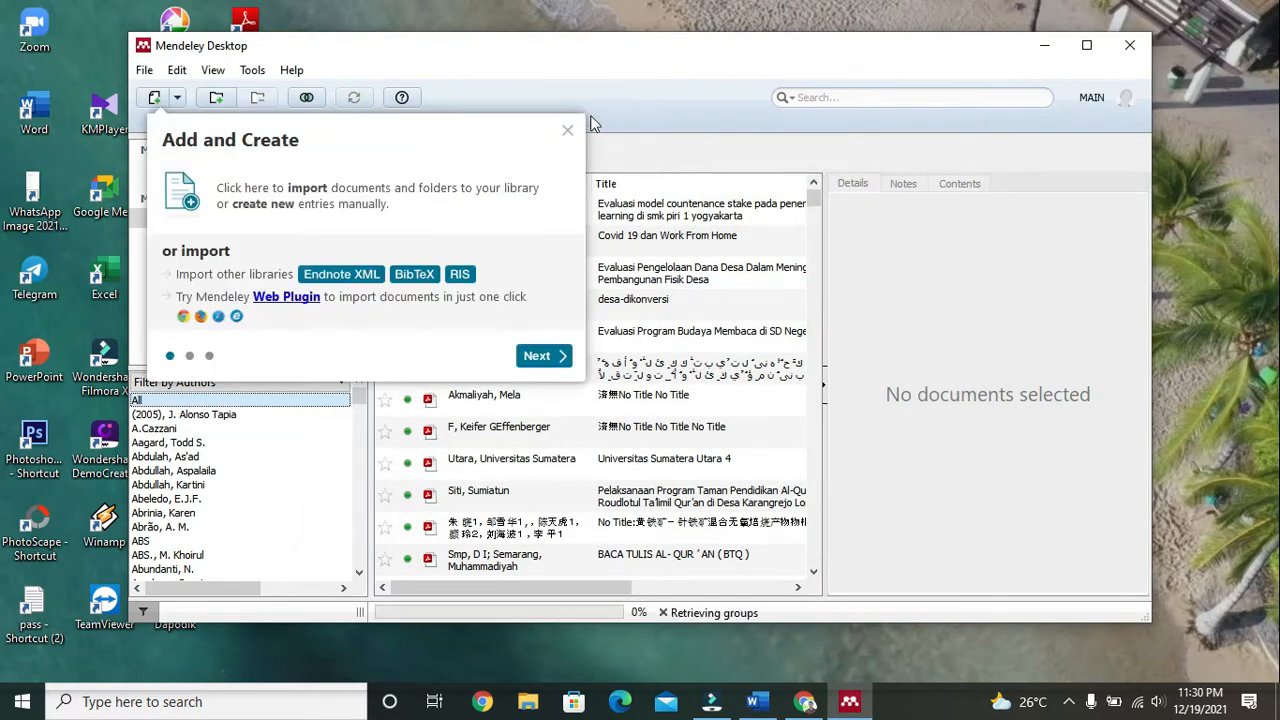
pyautogui.click(567, 130)
pyautogui.scroll(-3, 256, 335)
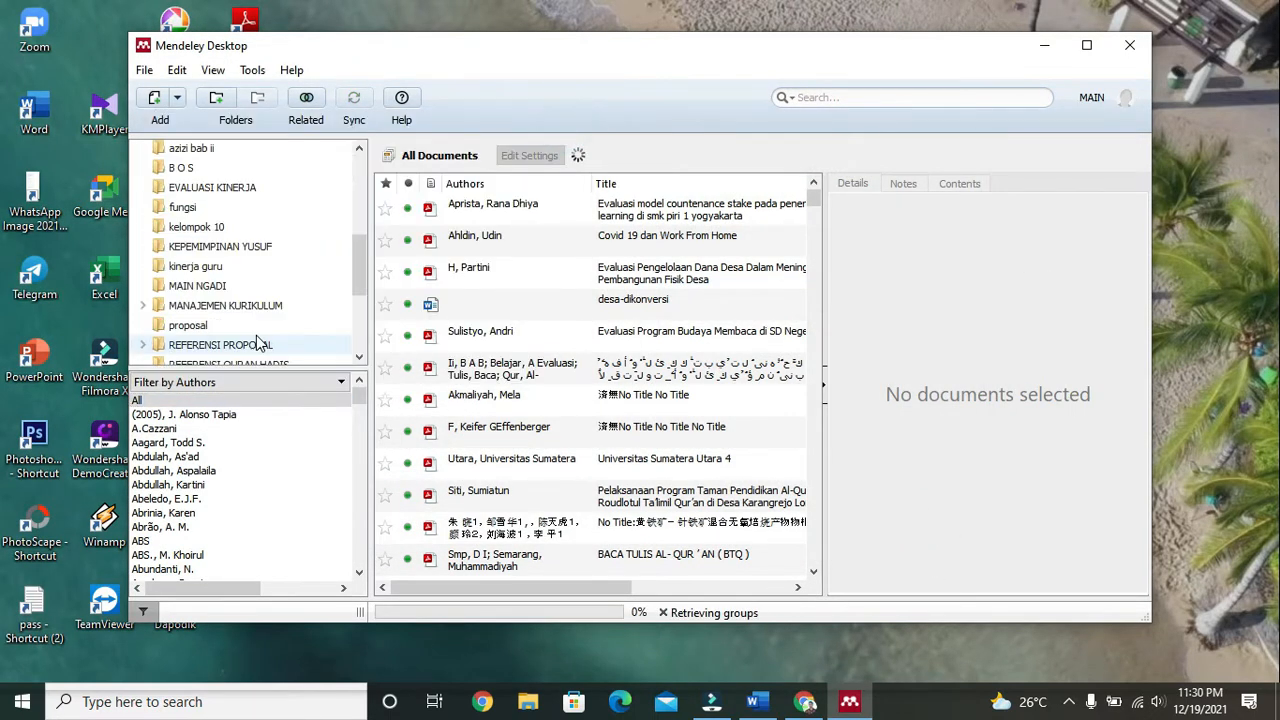
pyautogui.click(252, 325)
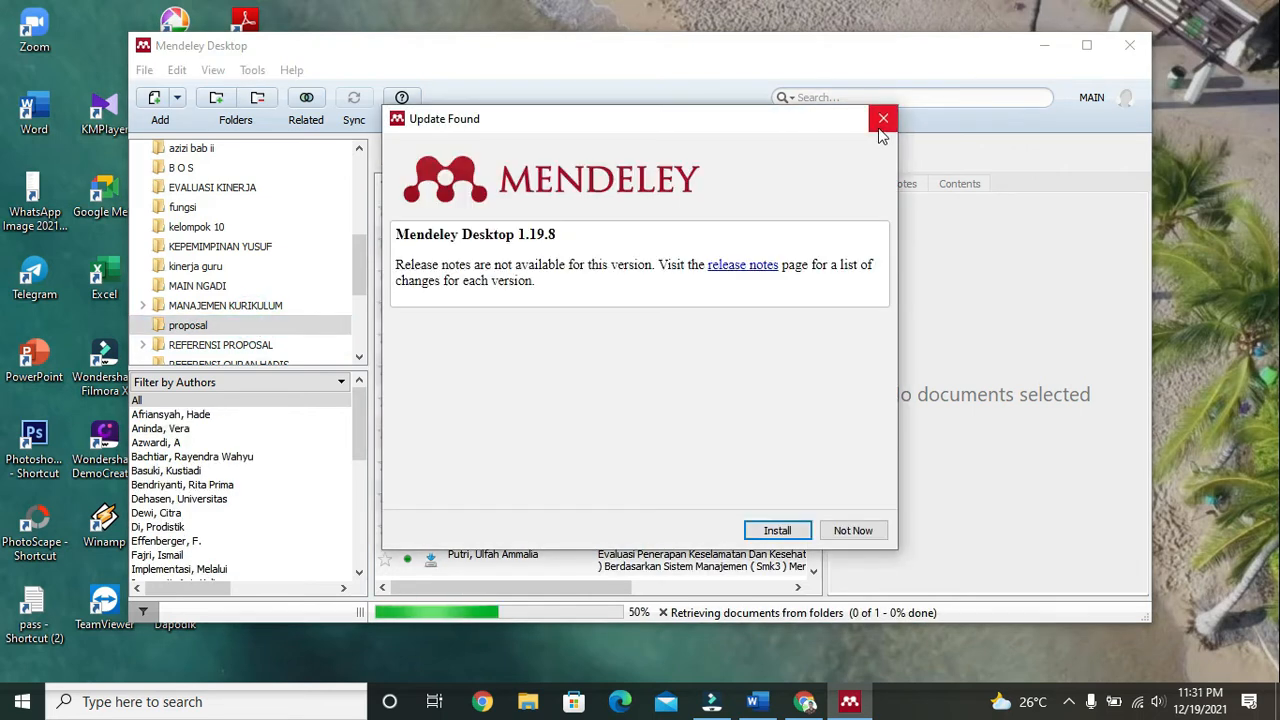
pyautogui.click(852, 530)
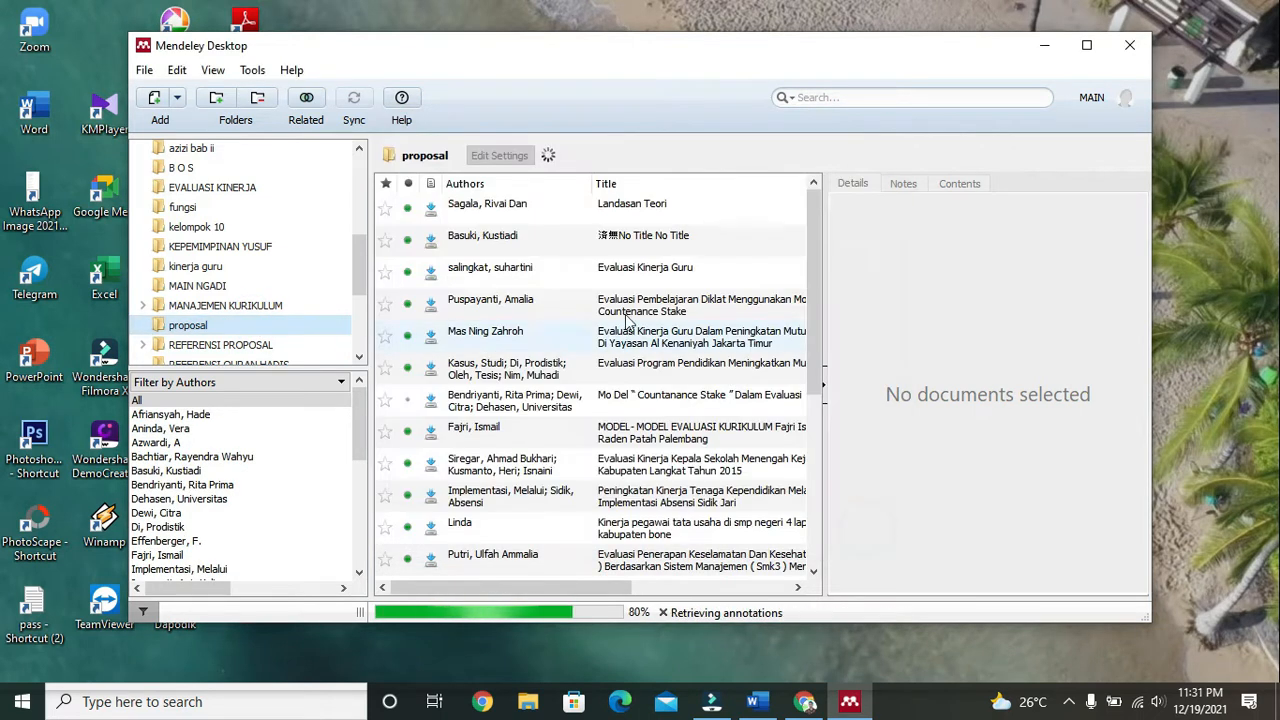
pyautogui.click(630, 206)
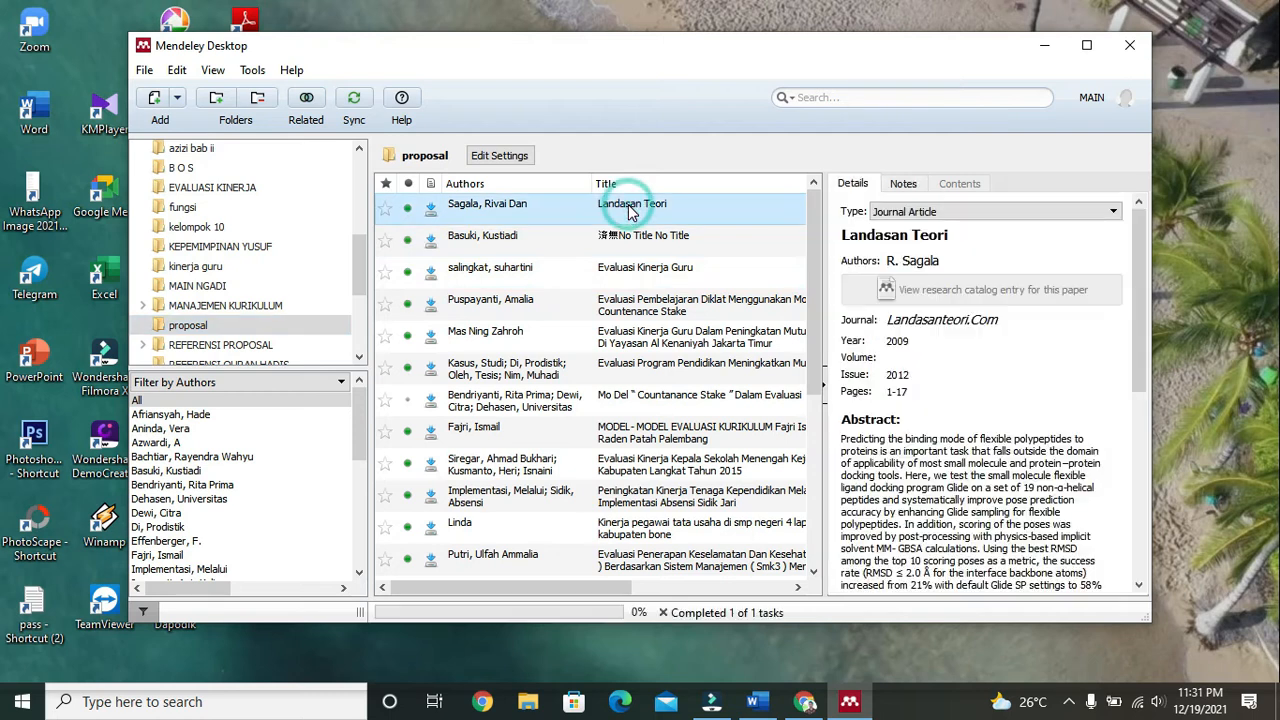
# Step: Open the Landasan Teori PDF and dismiss the news and ad notifications
pyautogui.click(693, 210)
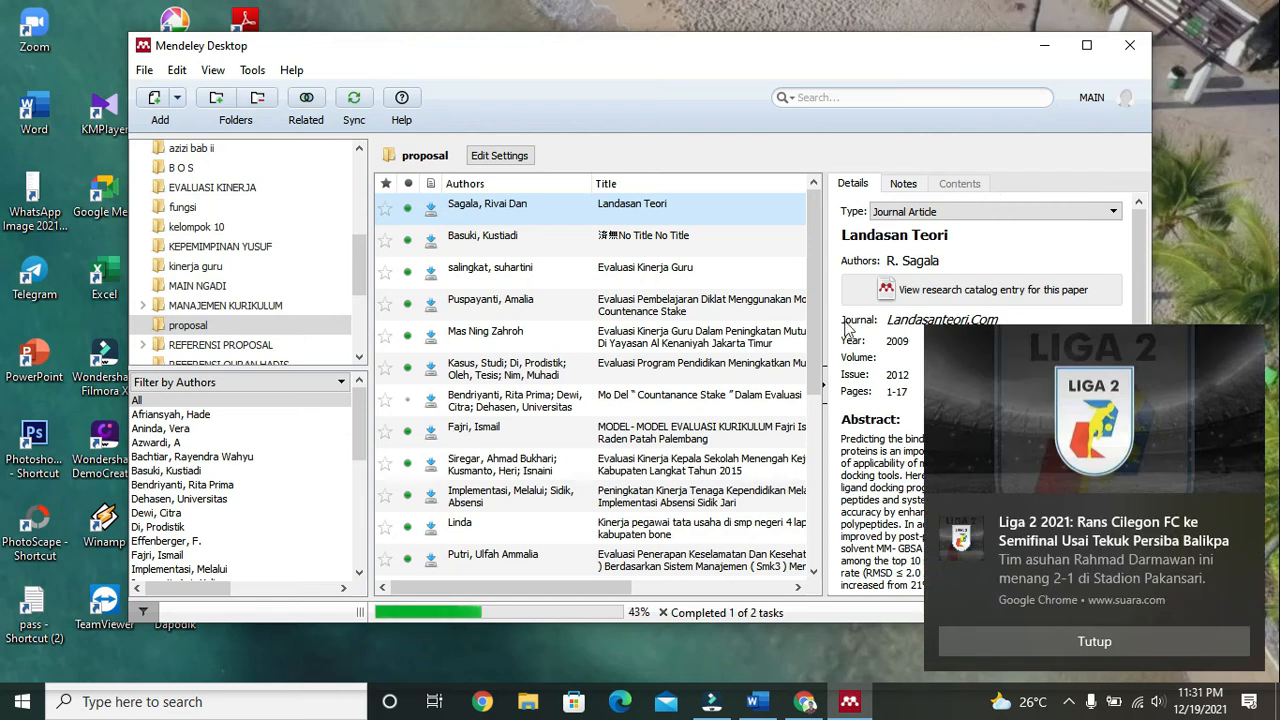
pyautogui.click(1240, 510)
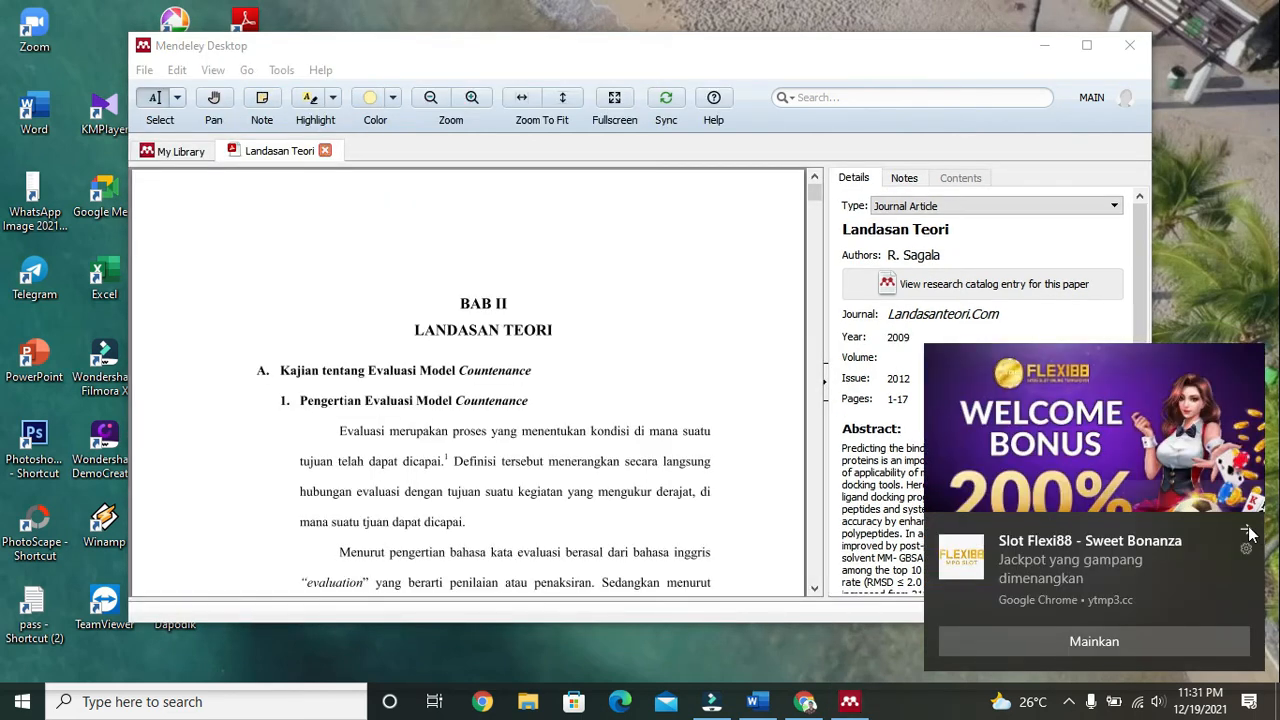
pyautogui.click(1247, 530)
pyautogui.scroll(-1, 617, 394)
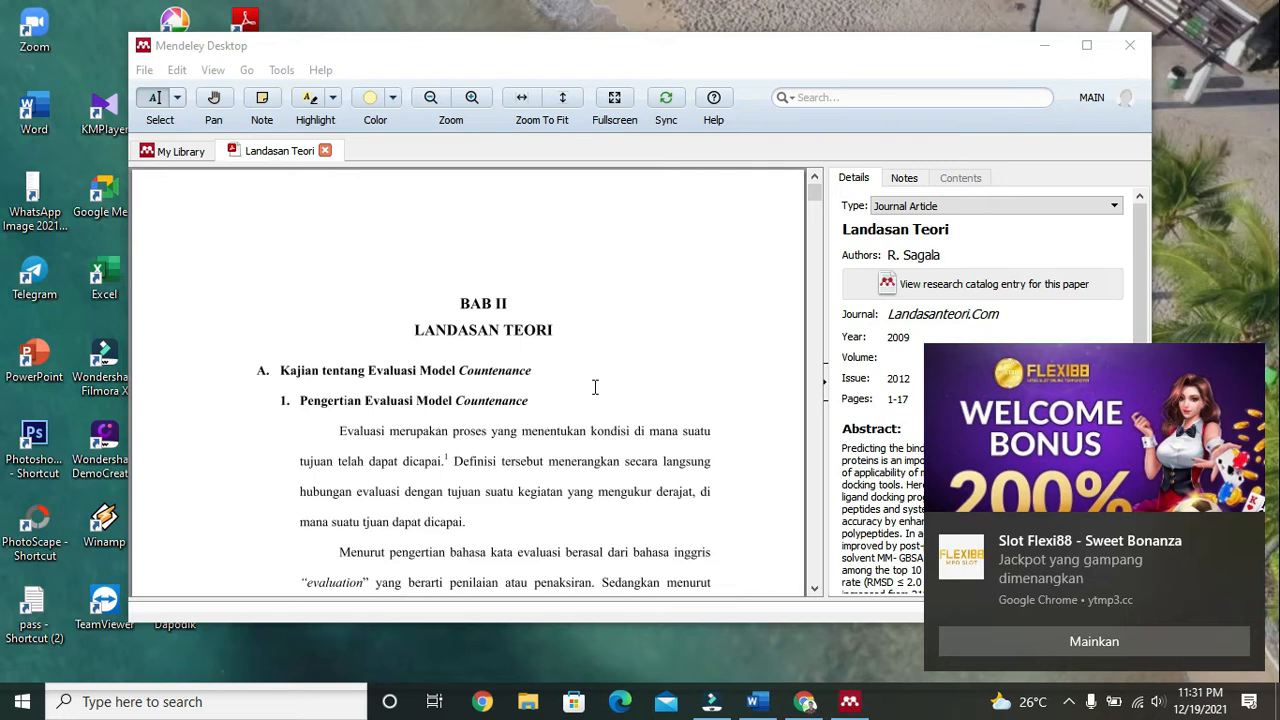
pyautogui.click(1243, 530)
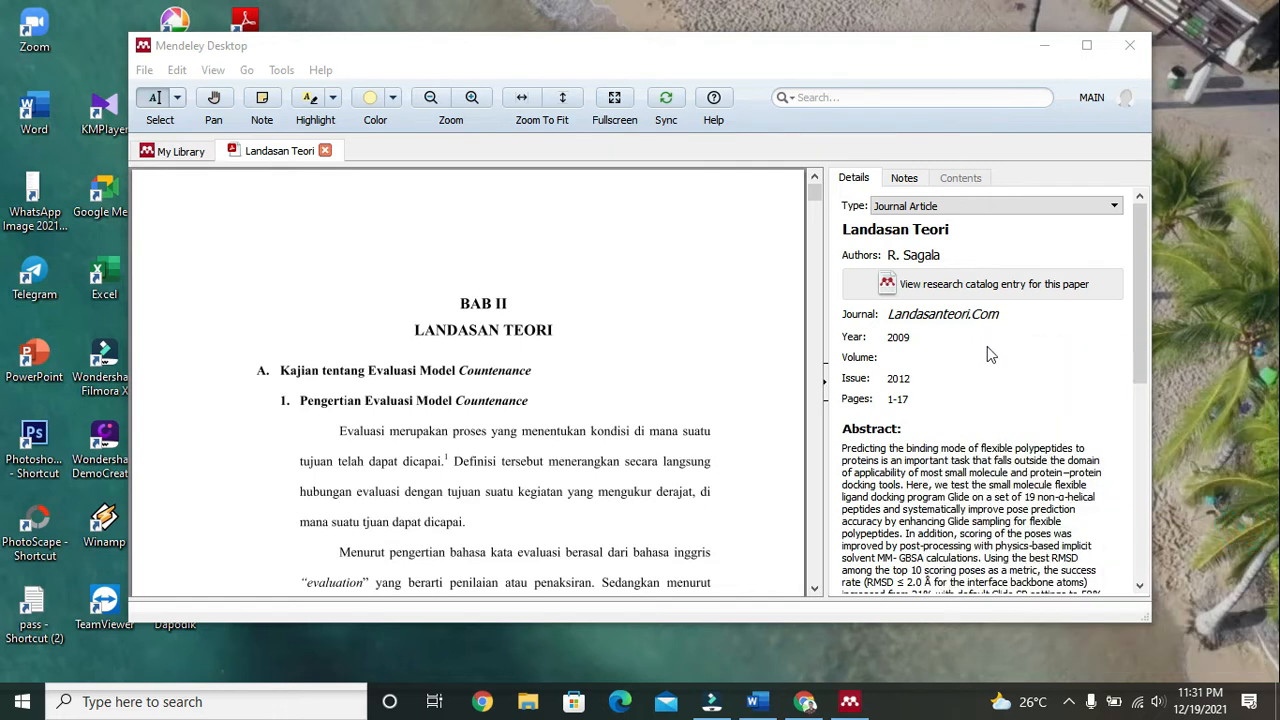
pyautogui.click(1242, 553)
pyautogui.click(1248, 551)
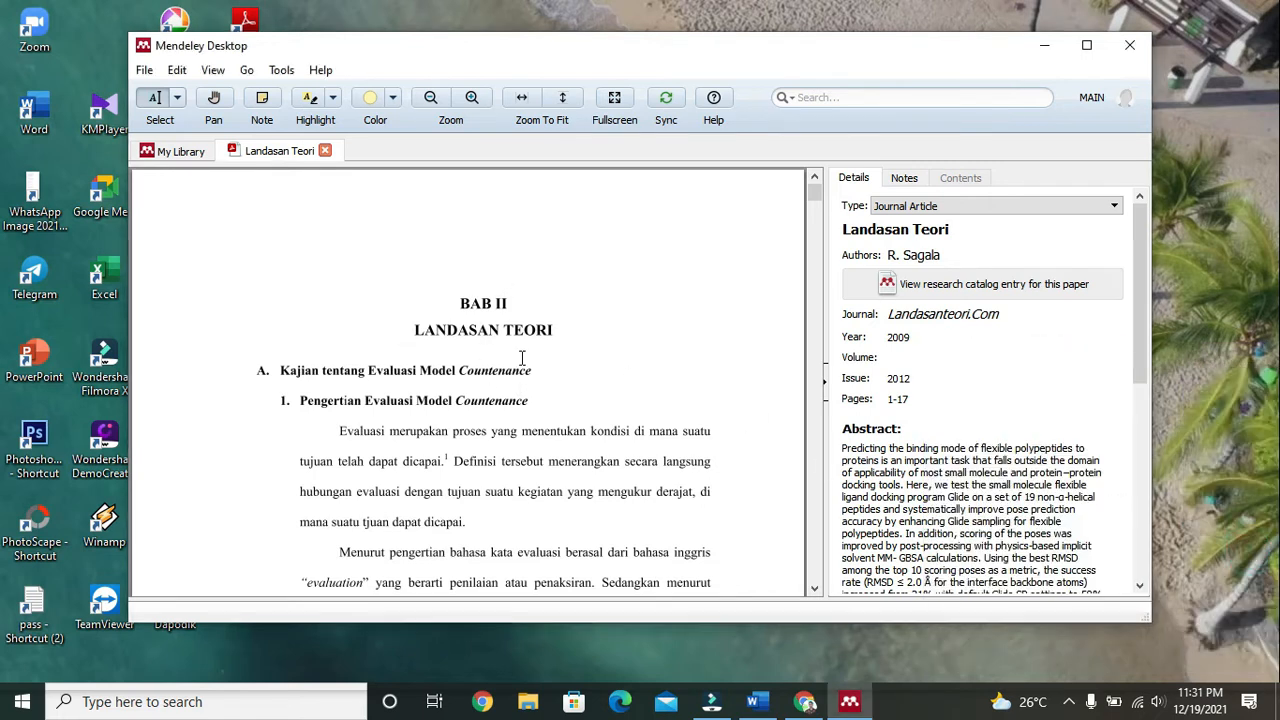
# Step: Scroll down the PDF's first page to the footnotes, then bring the Word document forward
pyautogui.scroll(-2, 480, 377)
pyautogui.scroll(2, 480, 377)
pyautogui.scroll(-1, 480, 377)
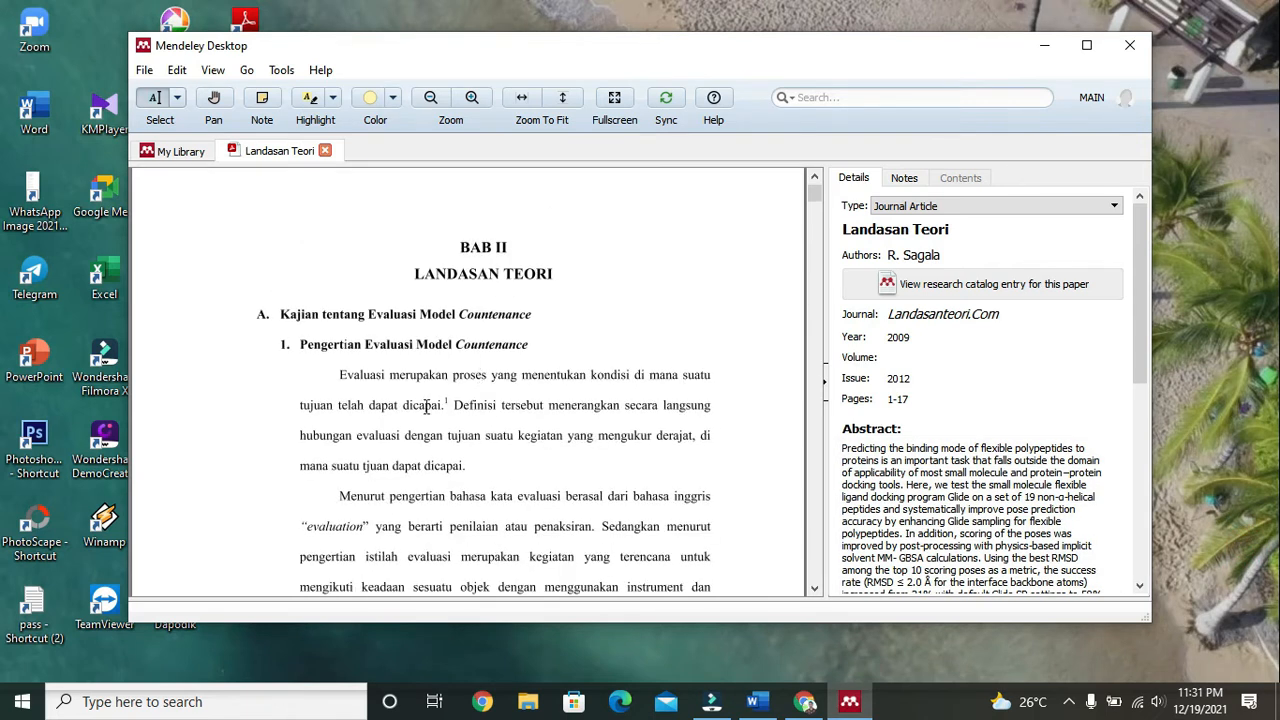
pyautogui.scroll(-6, 449, 418)
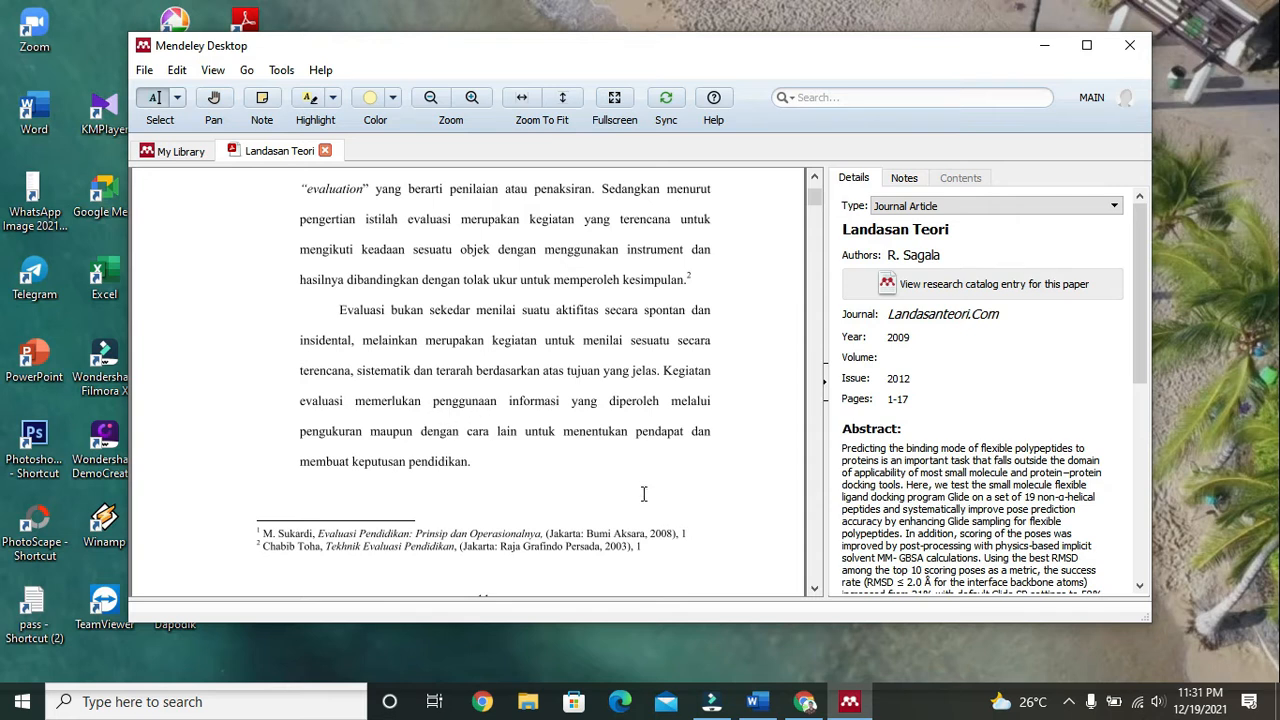
pyautogui.scroll(3, 644, 493)
pyautogui.scroll(-3, 645, 488)
pyautogui.click(757, 702)
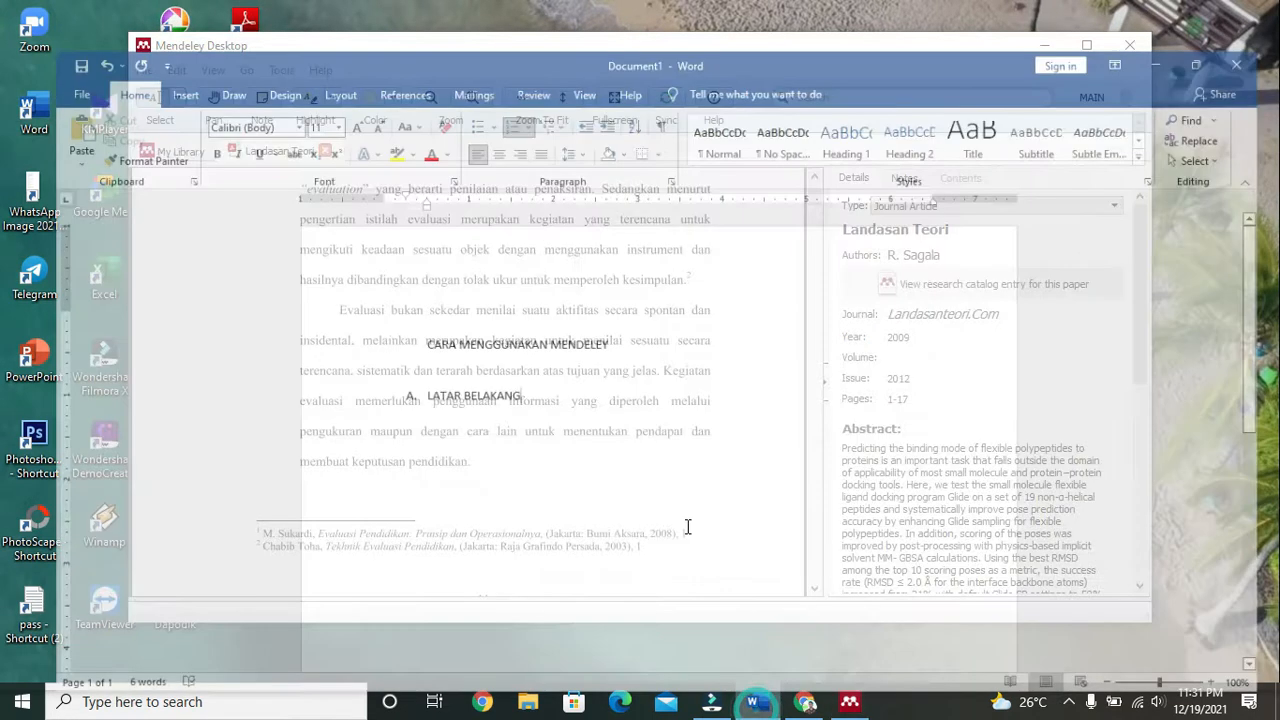
# Step: Replace 'LATAR BELAKANG' with 'KAJIAN PUSTAKA', leaving an unnumbered blank line below it
pyautogui.press('Return')
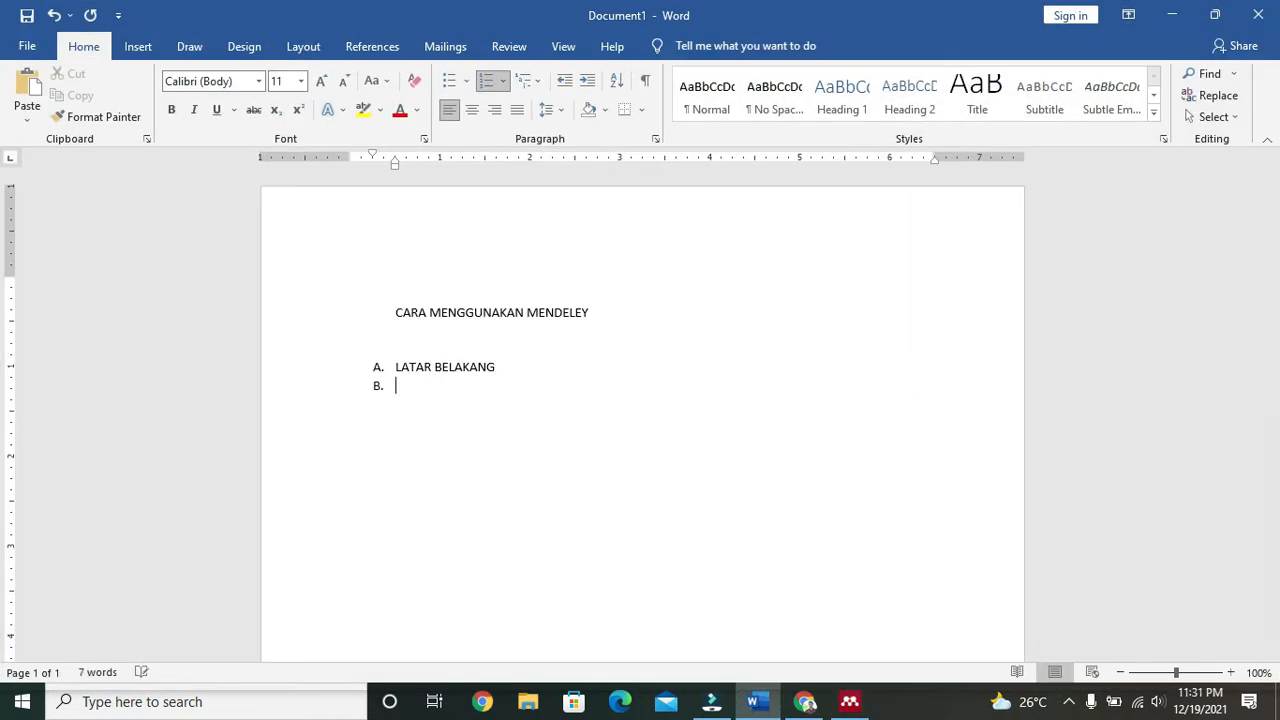
pyautogui.press('BackSpace')
pyautogui.moveTo(502, 366); pyautogui.dragTo(406, 364)
pyautogui.write('KAJIA')
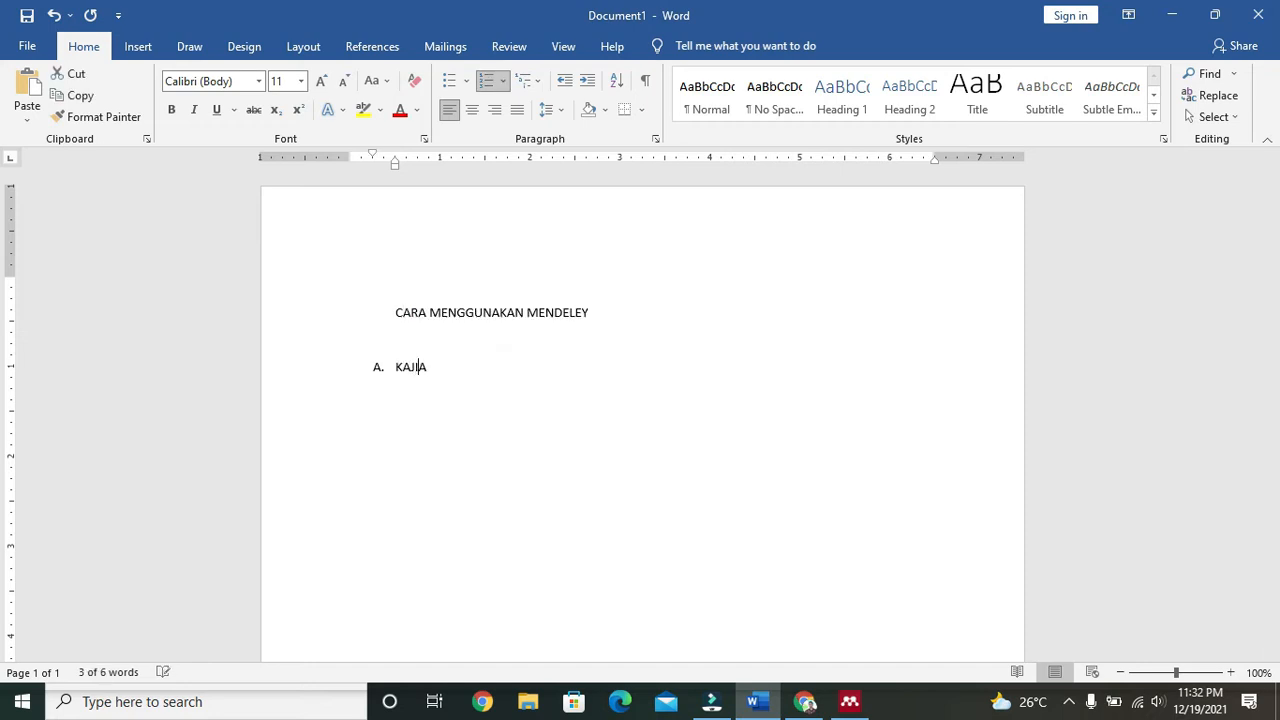
pyautogui.write('N PUSTAKA')
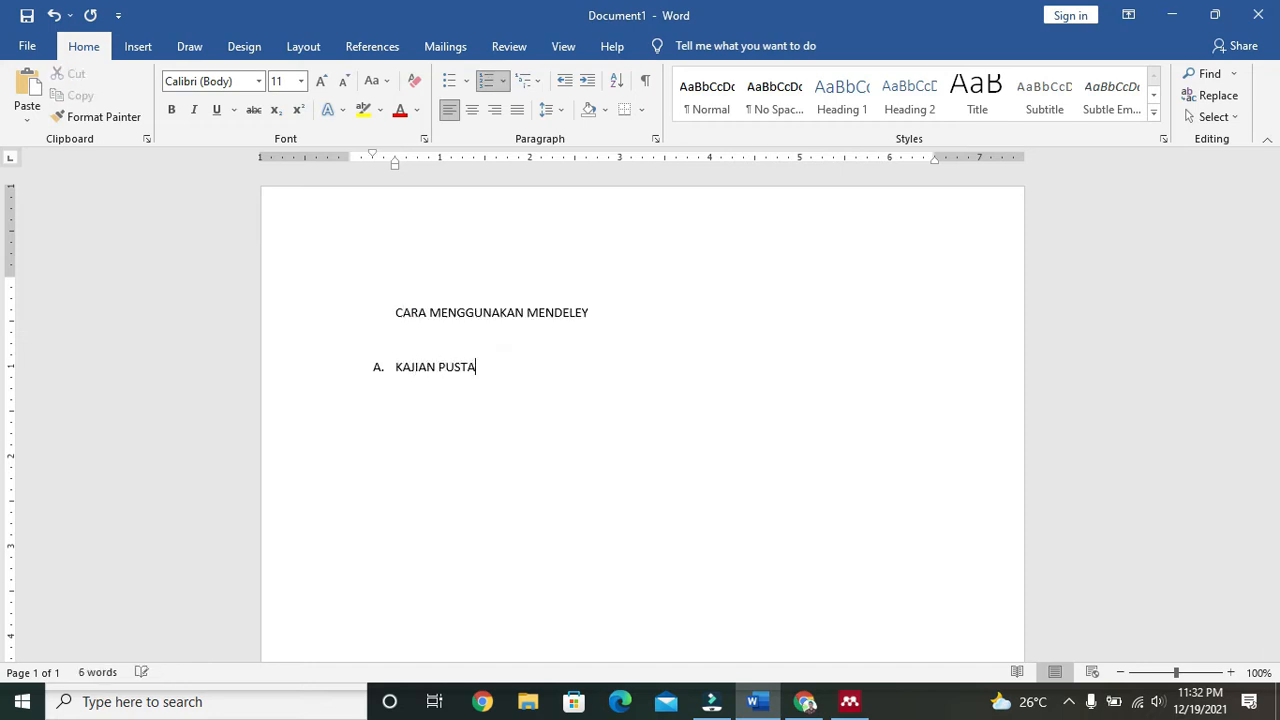
pyautogui.press('Return')
pyautogui.press('BackSpace')
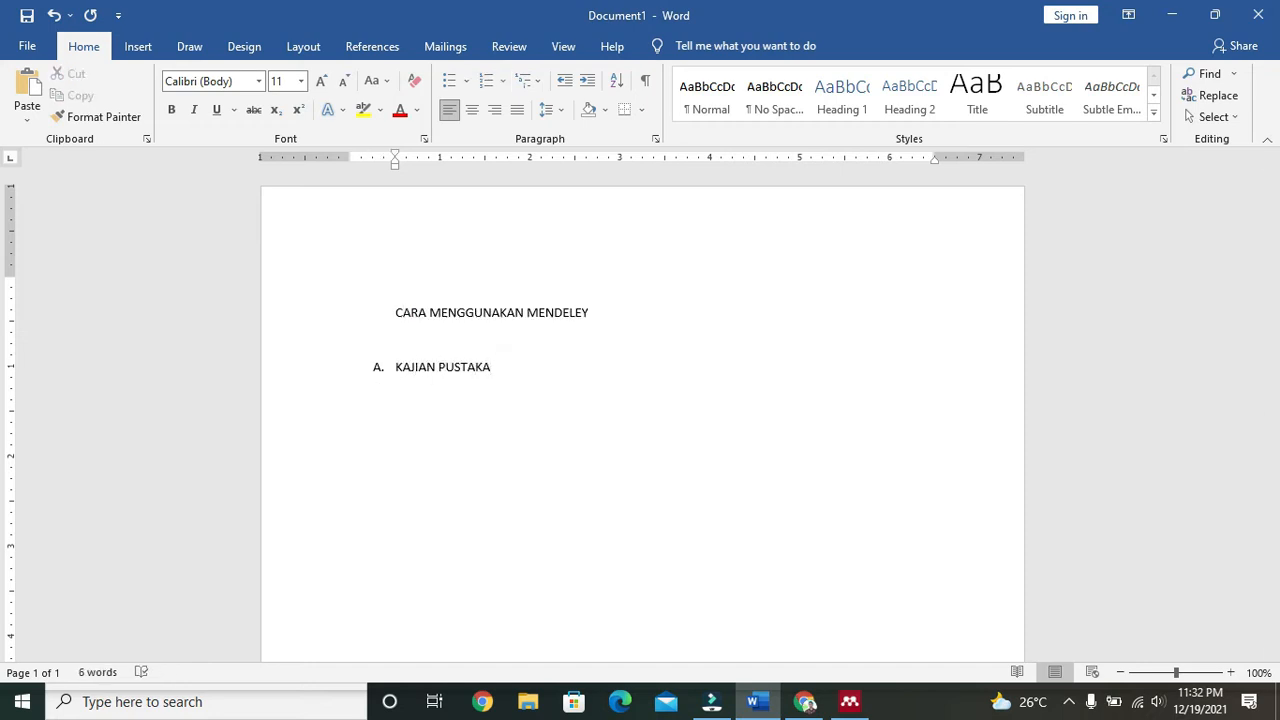
pyautogui.click(849, 701)
# Step: Copy the 'Evaluasi bukan sekedar…' paragraph from the PDF and paste it under KAJIAN PUSTAKA
pyautogui.scroll(1, 692, 411)
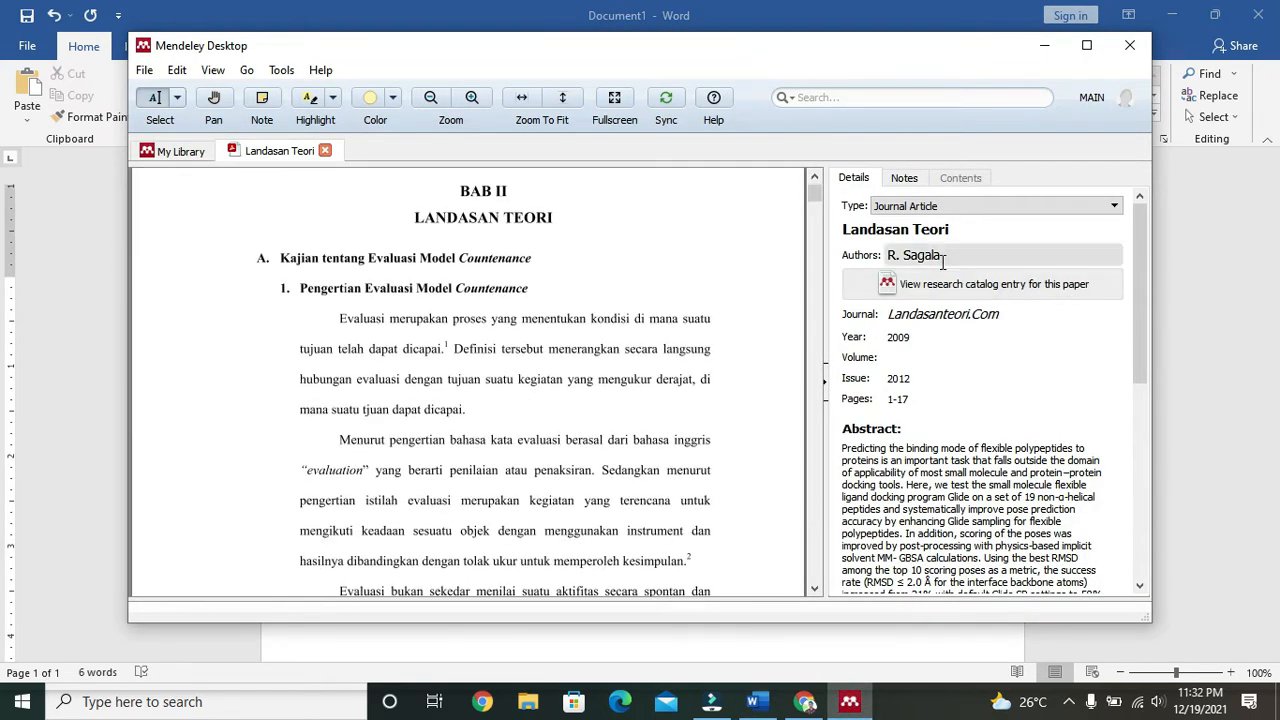
pyautogui.scroll(-4, 660, 352)
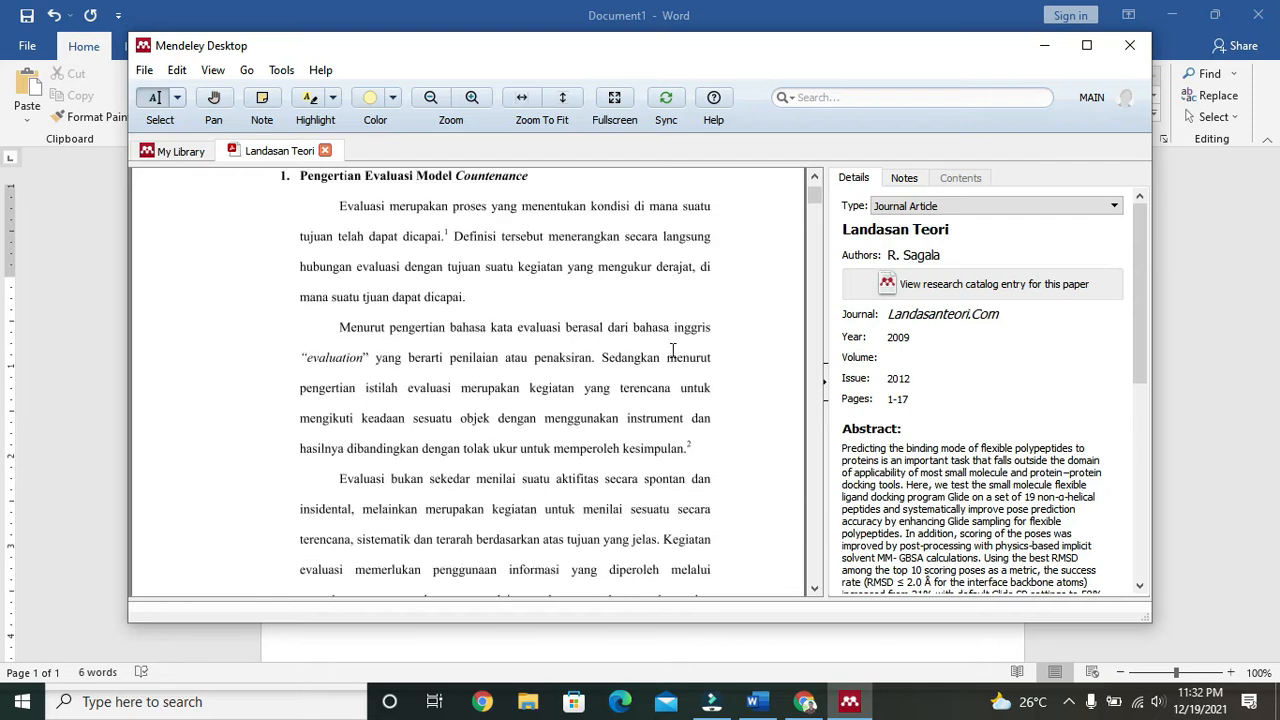
pyautogui.moveTo(338, 366); pyautogui.dragTo(470, 522)
pyautogui.hotkey('ctrl', 'c')
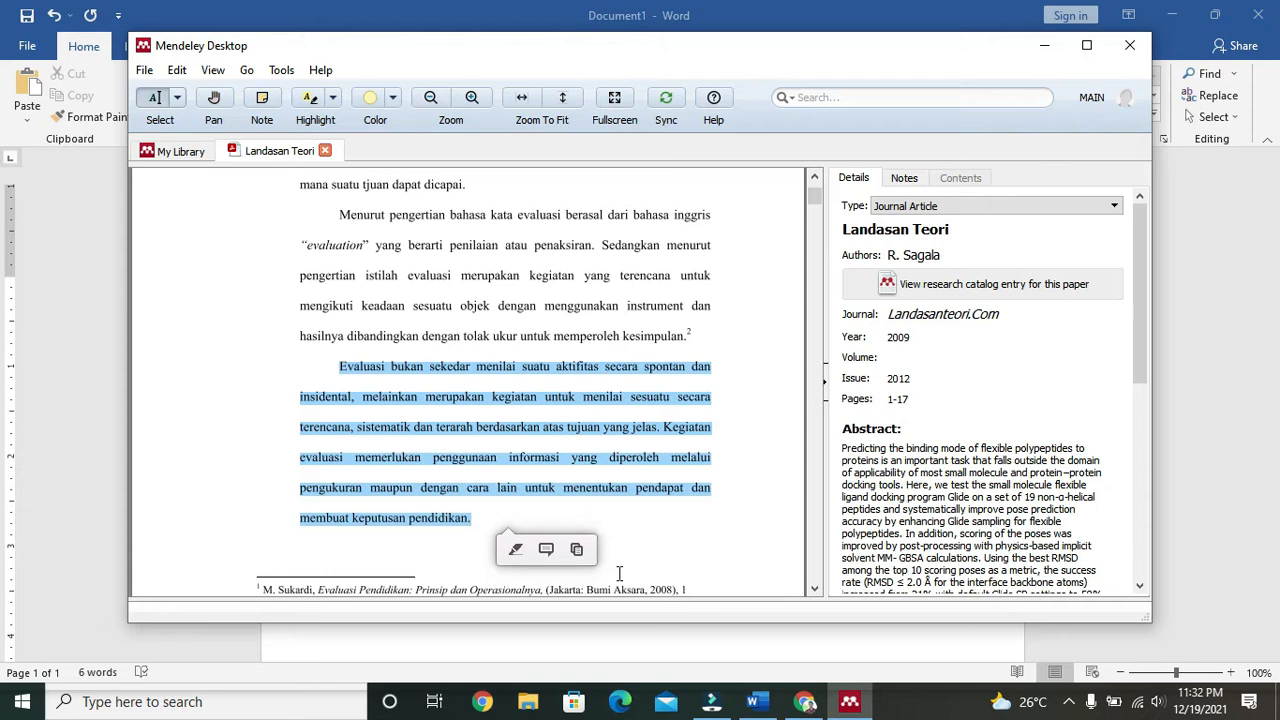
pyautogui.click(752, 702)
pyautogui.hotkey('ctrl', 'v')
# Step: Justify the pasted paragraph and place the cursor after 'pendidikan.'
pyautogui.moveTo(396, 386); pyautogui.dragTo(659, 477)
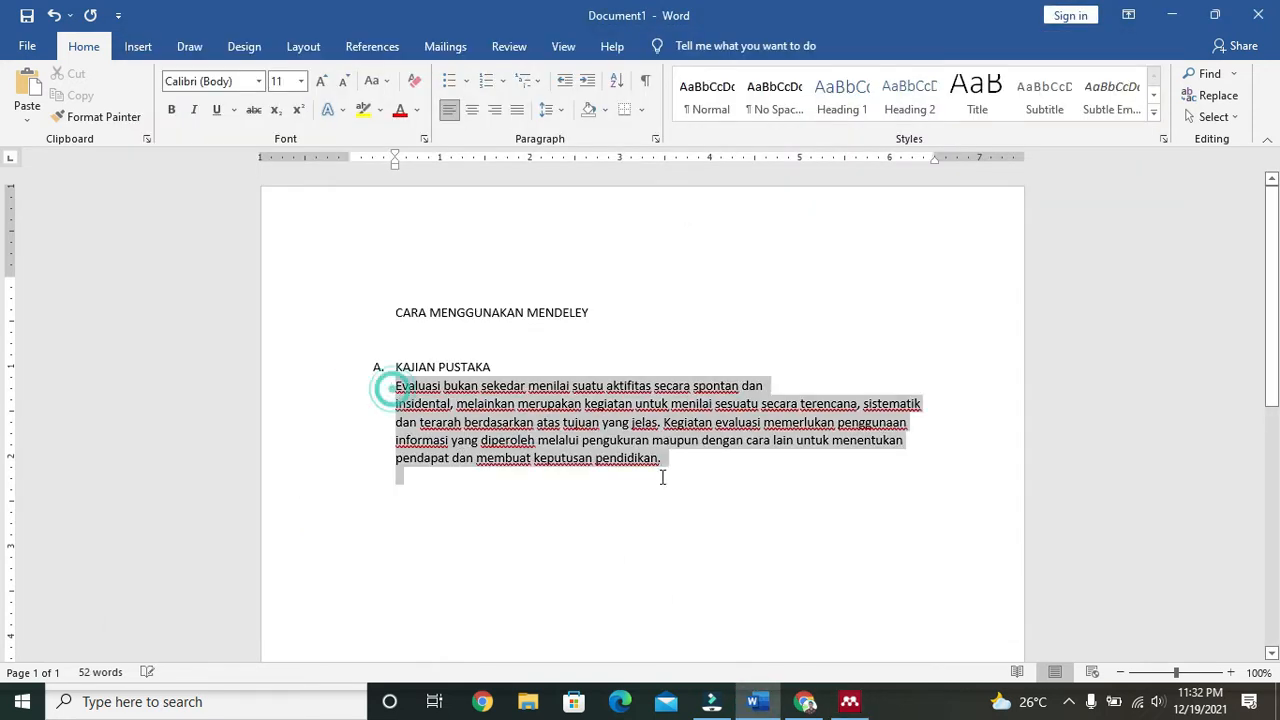
pyautogui.click(517, 109)
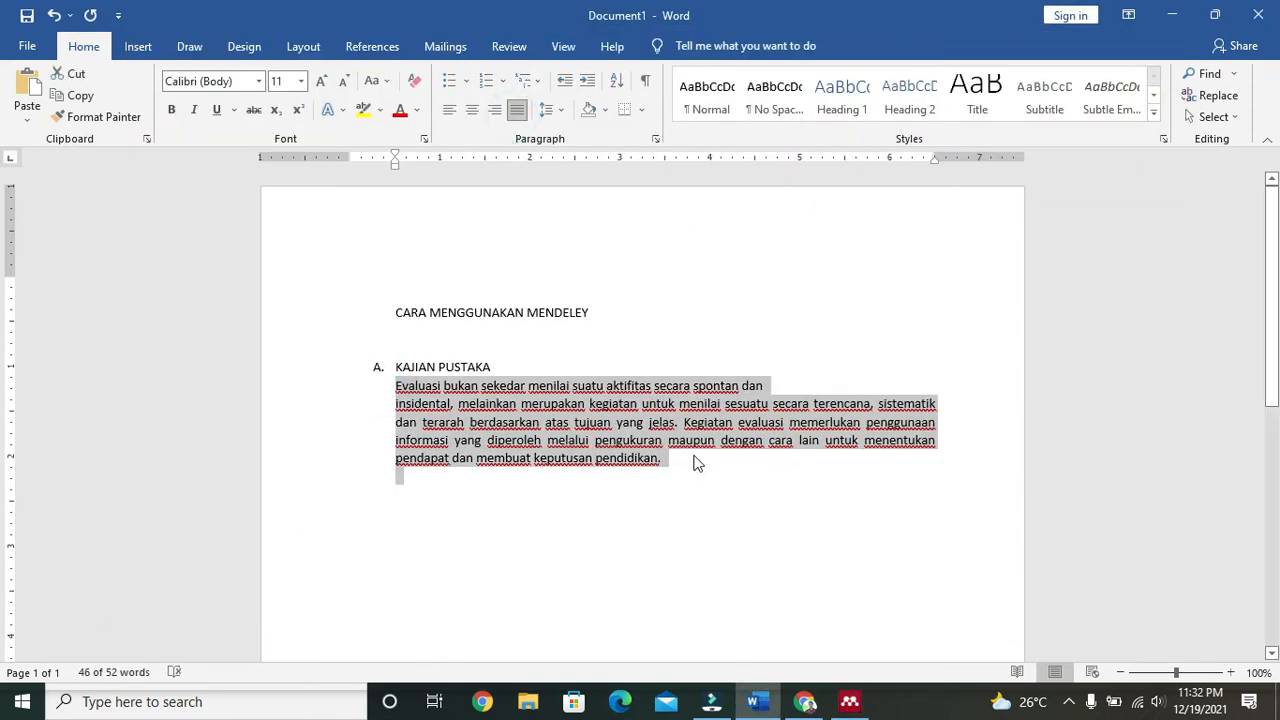
pyautogui.click(668, 440)
pyautogui.moveTo(396, 386); pyautogui.dragTo(663, 474)
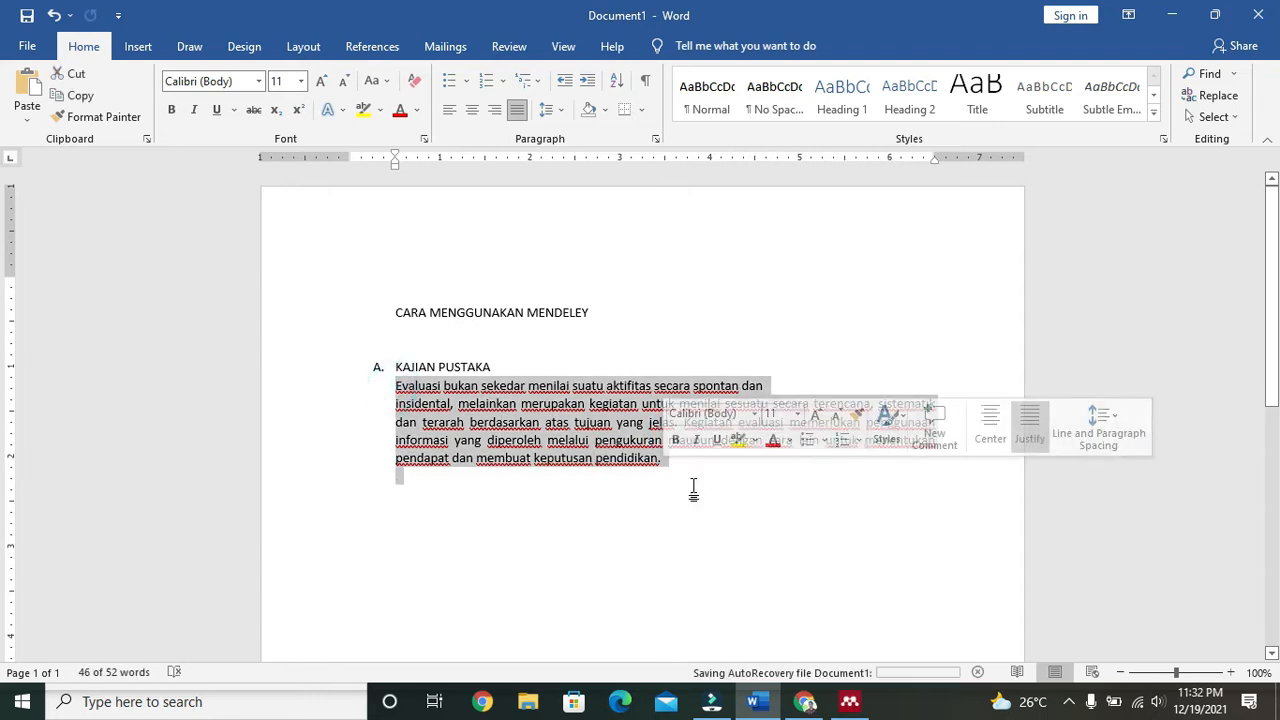
pyautogui.click(688, 486)
pyautogui.click(676, 460)
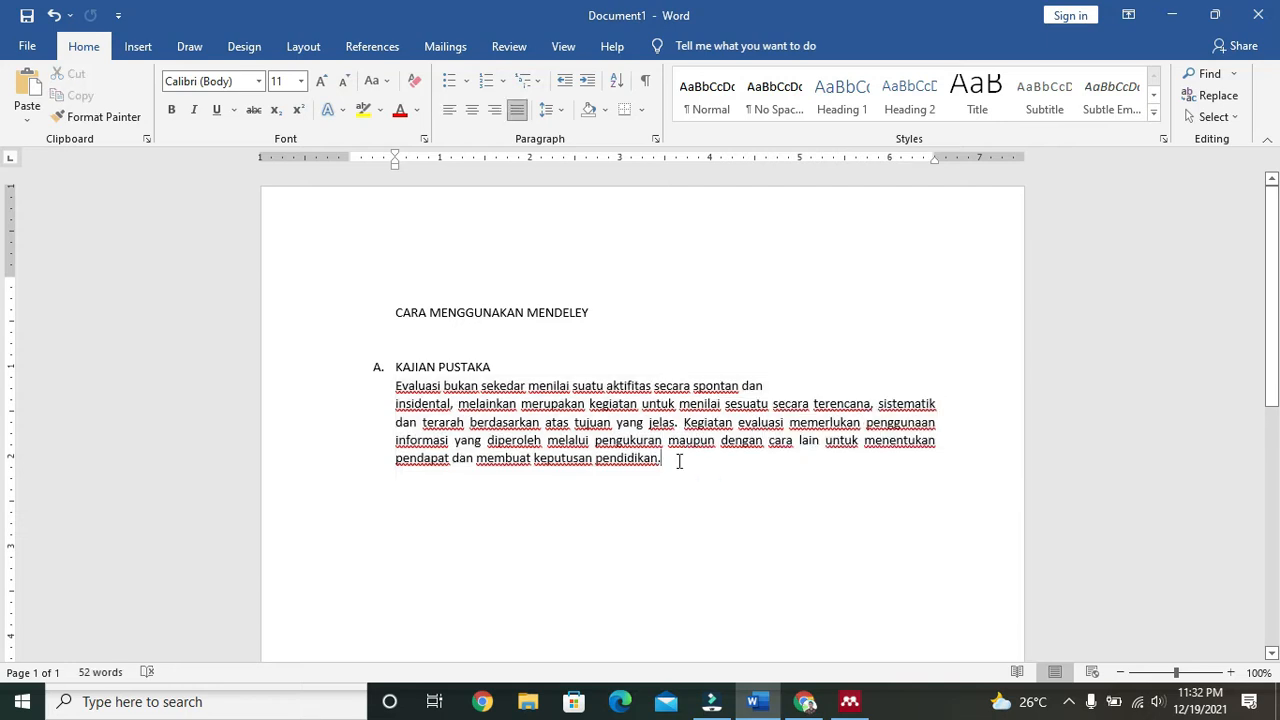
# Step: Insert a trial footnote after 'pendidikan.', then delete it so the paragraph has none
pyautogui.click(372, 47)
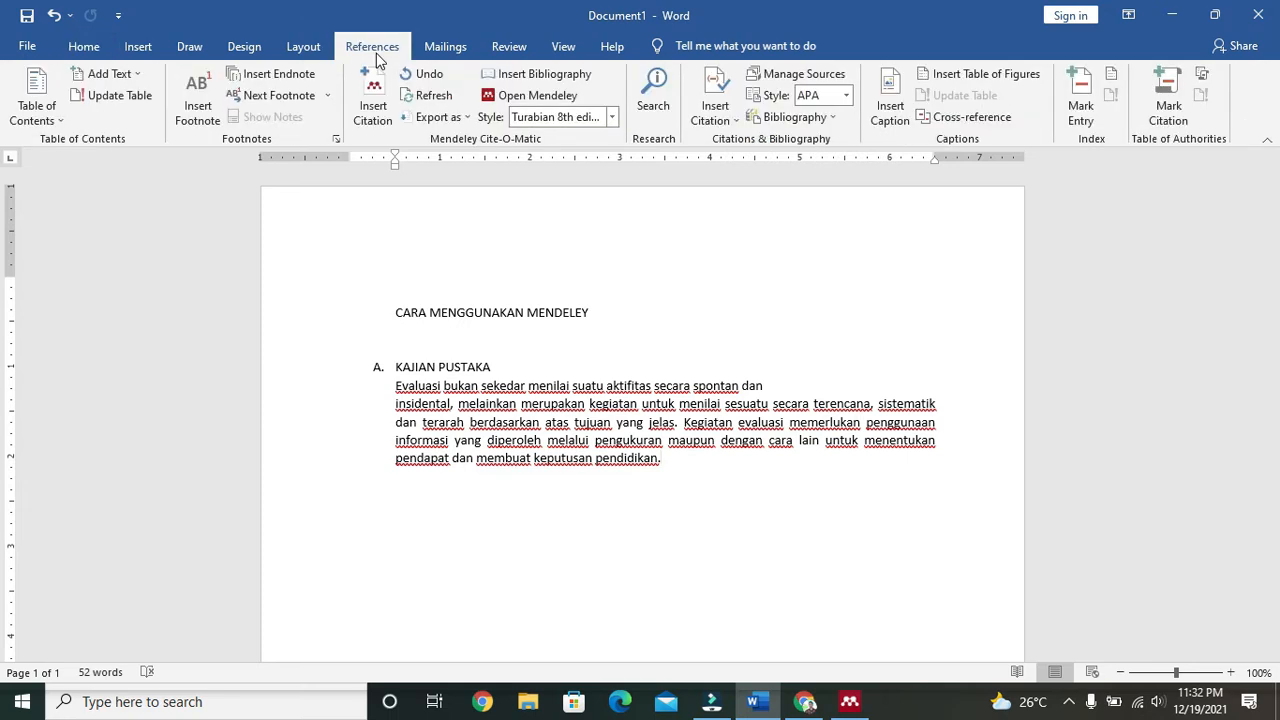
pyautogui.click(199, 110)
pyautogui.write('LFJBLKNVDL')
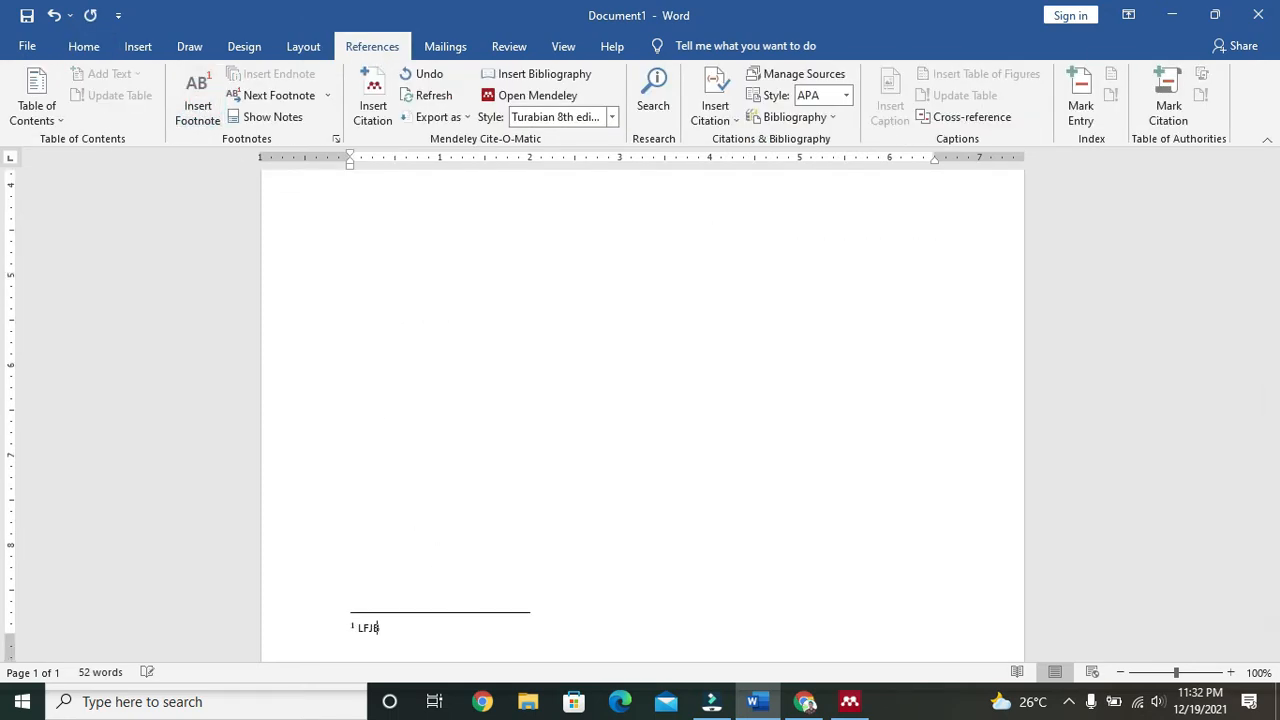
pyautogui.press('BackSpace')
pyautogui.press('BackSpace')
pyautogui.press('BackSpace')
pyautogui.press('BackSpace')
pyautogui.press('BackSpace')
pyautogui.scroll(4, 655, 303)
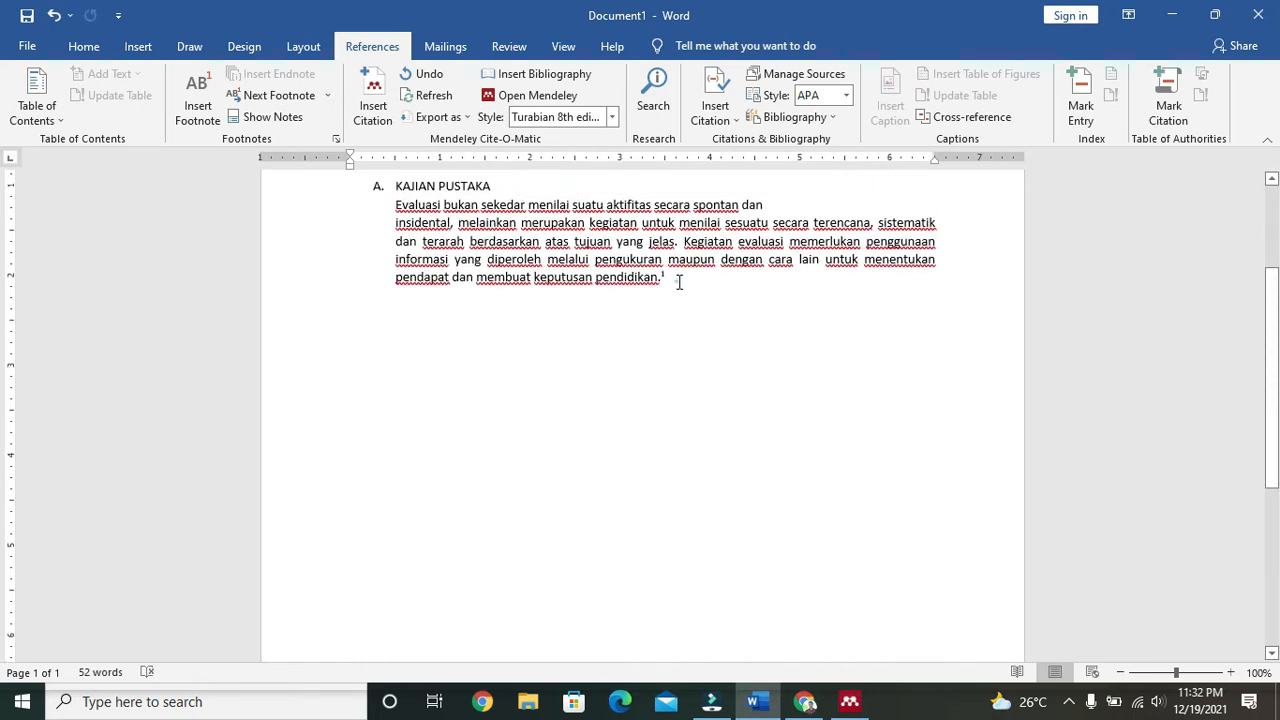
pyautogui.click(679, 282)
pyautogui.press('BackSpace')
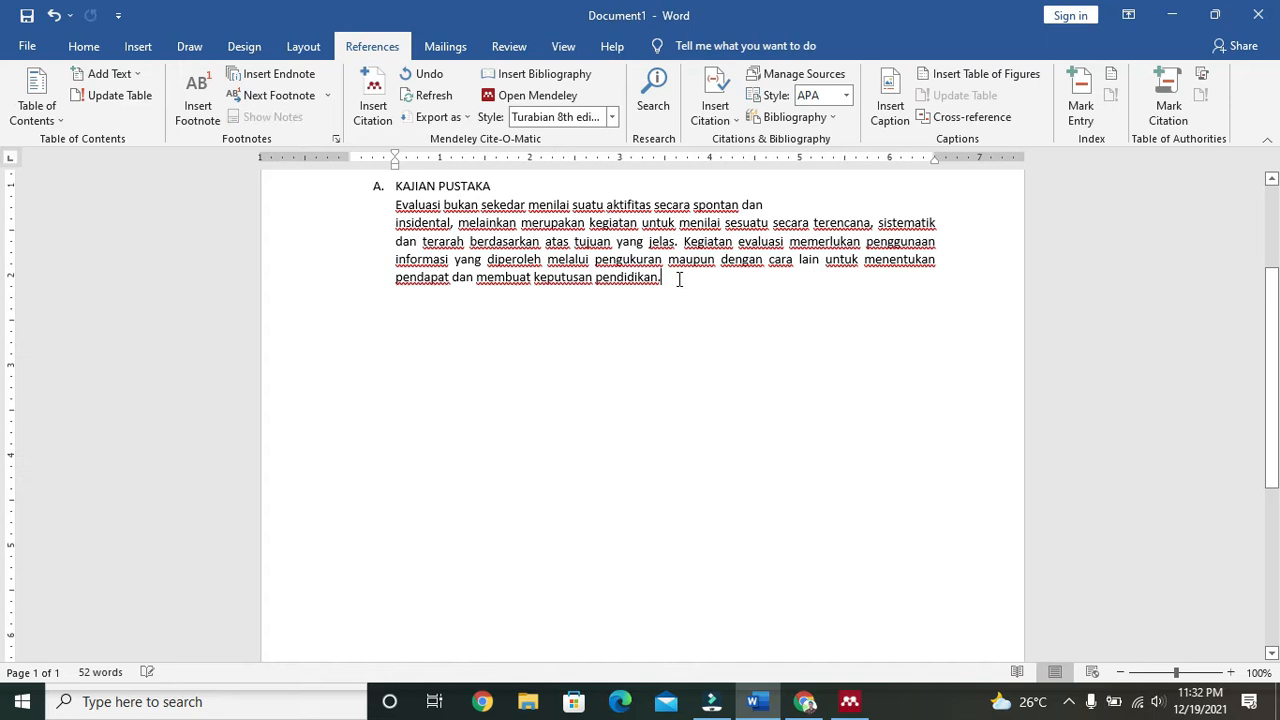
pyautogui.click(849, 701)
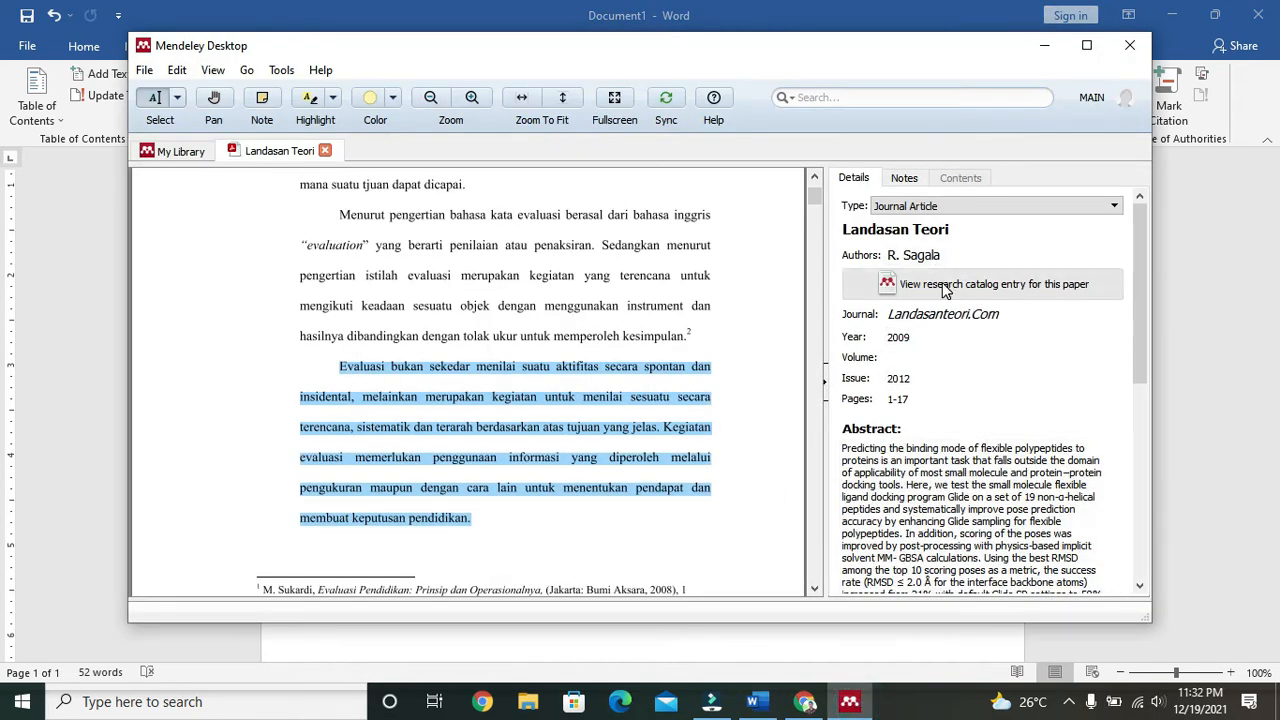
pyautogui.click(760, 706)
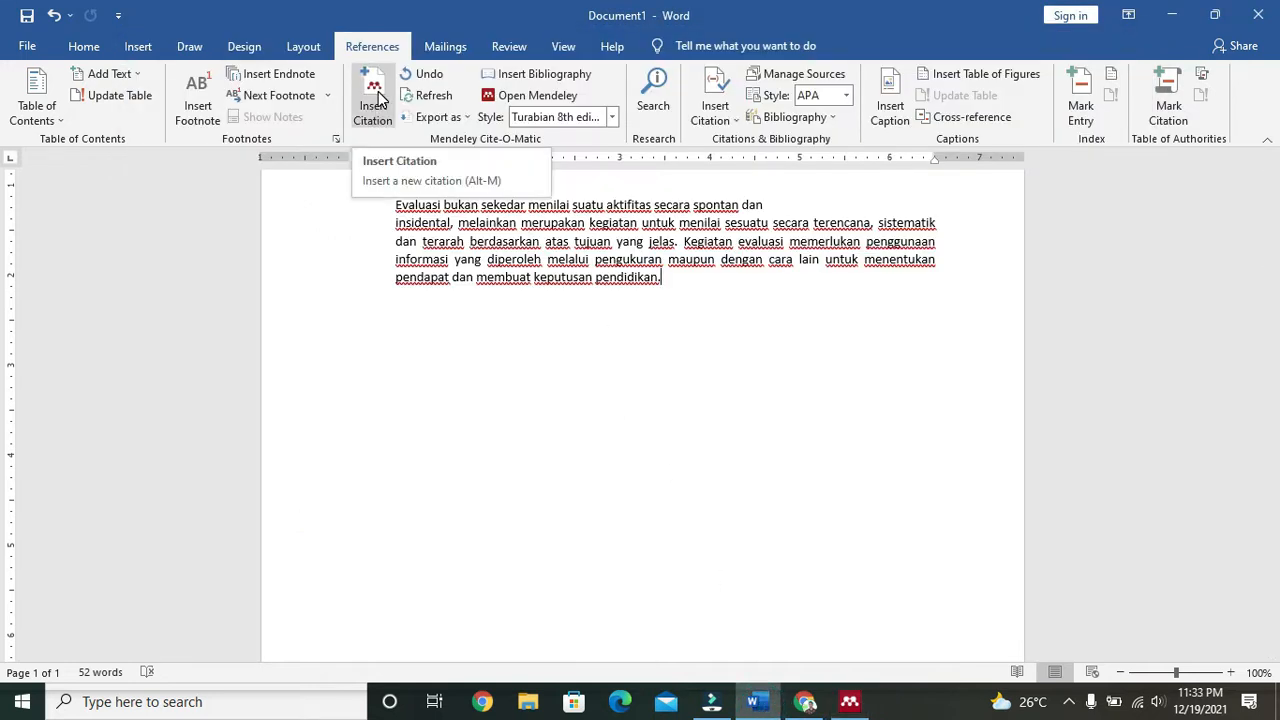
# Step: Insert a Mendeley citation for Landasan Teori, found by searching 'SAGALA', as footnote 1
pyautogui.click(379, 95)
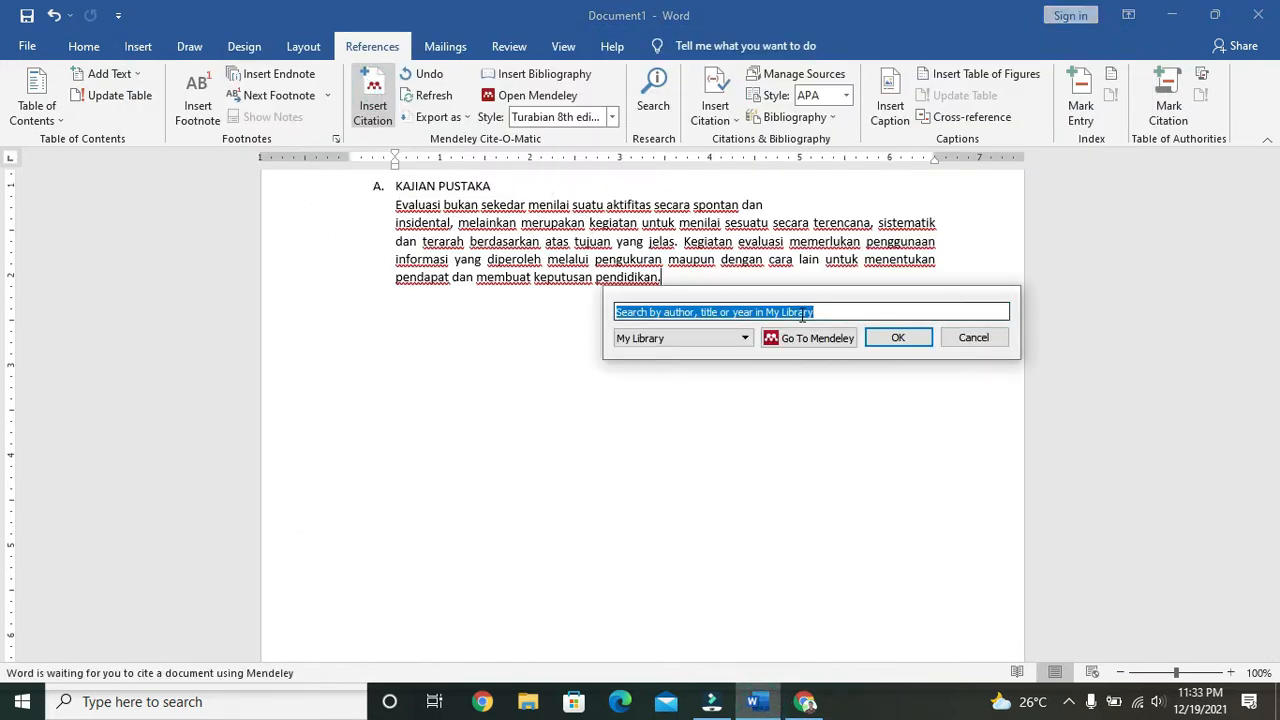
pyautogui.write('SAGALA')
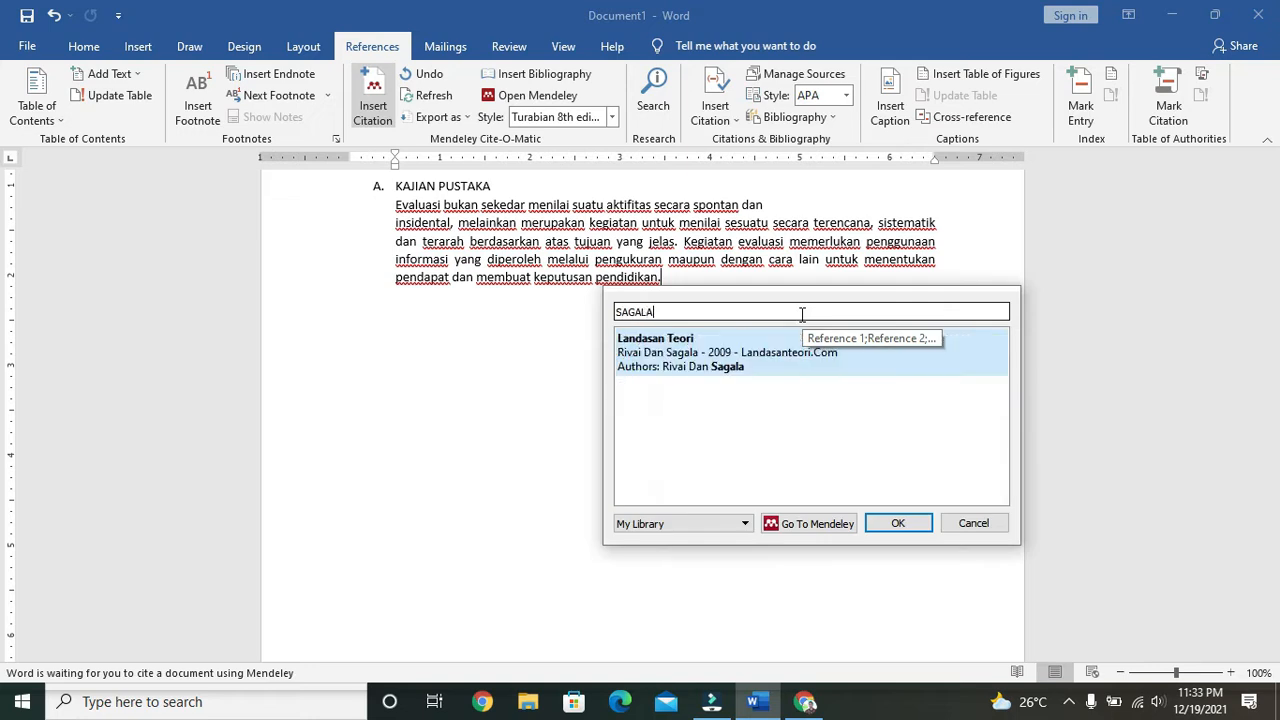
pyautogui.click(757, 366)
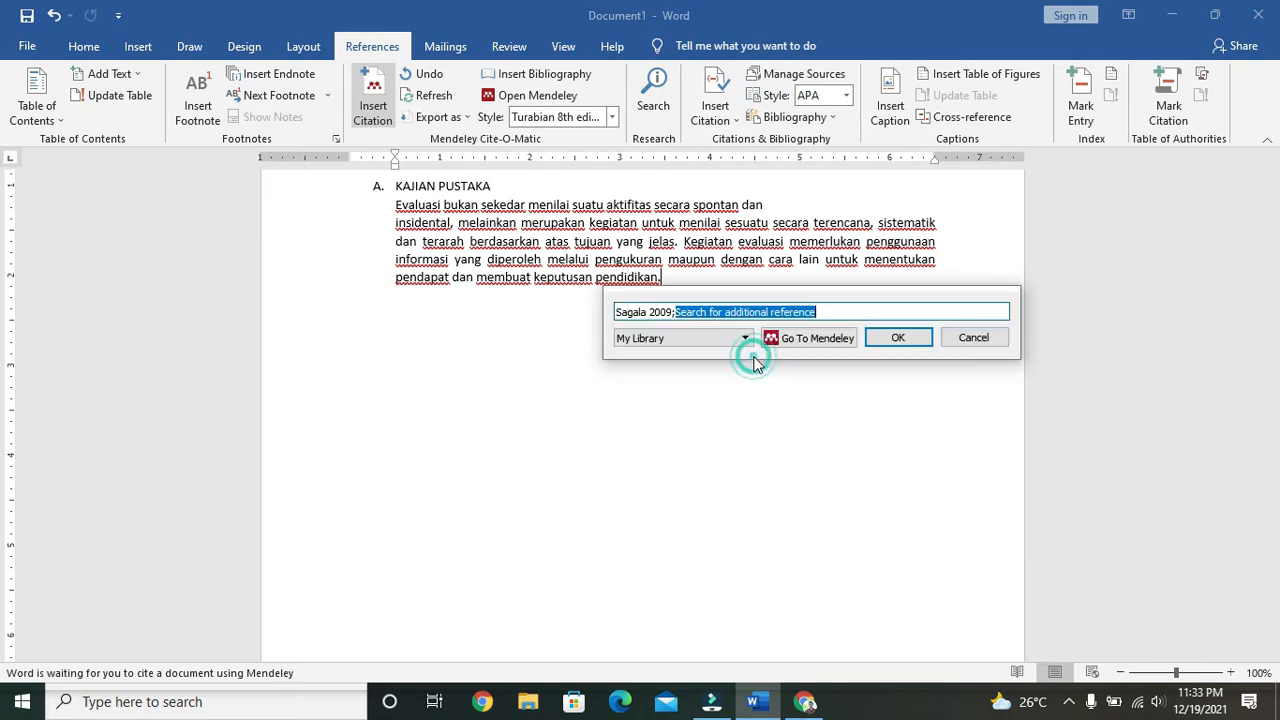
pyautogui.click(916, 345)
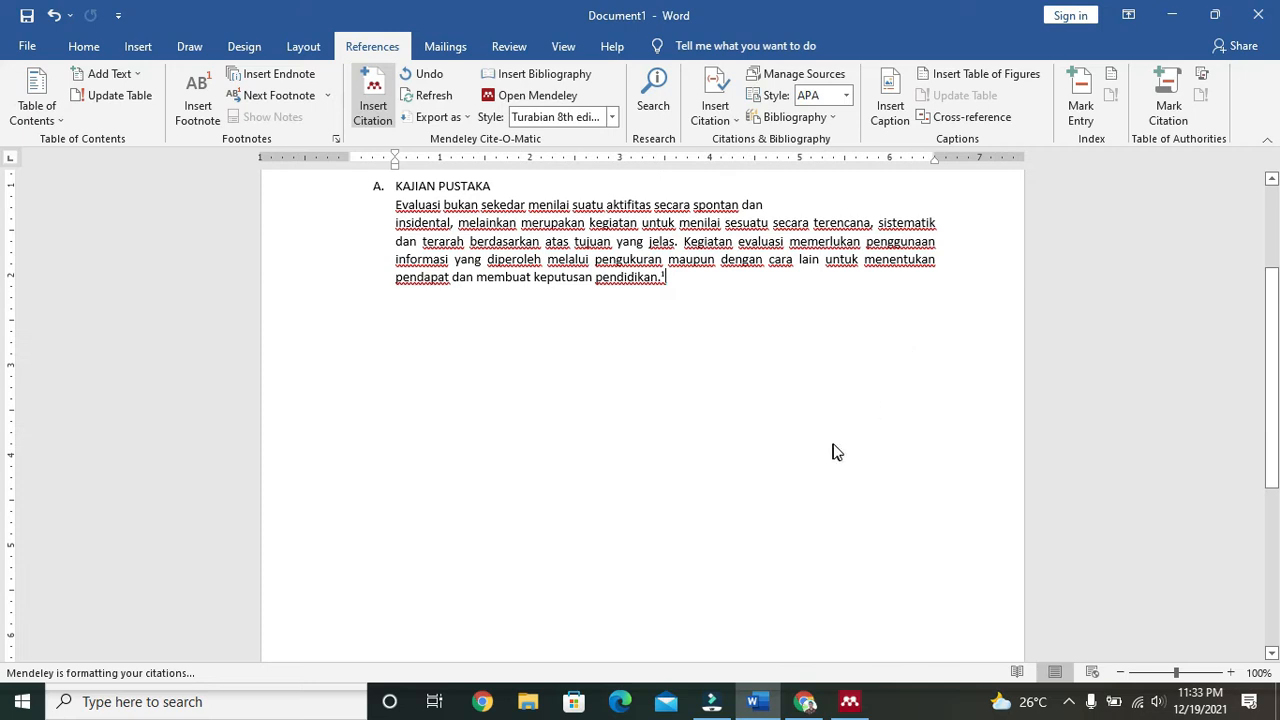
# Step: Indent the footnote text with a tab and add a new line after the paragraph
pyautogui.moveTo(1272, 403); pyautogui.dragTo(1266, 524)
pyautogui.scroll(-3, 452, 484)
pyautogui.scroll(-5, 452, 488)
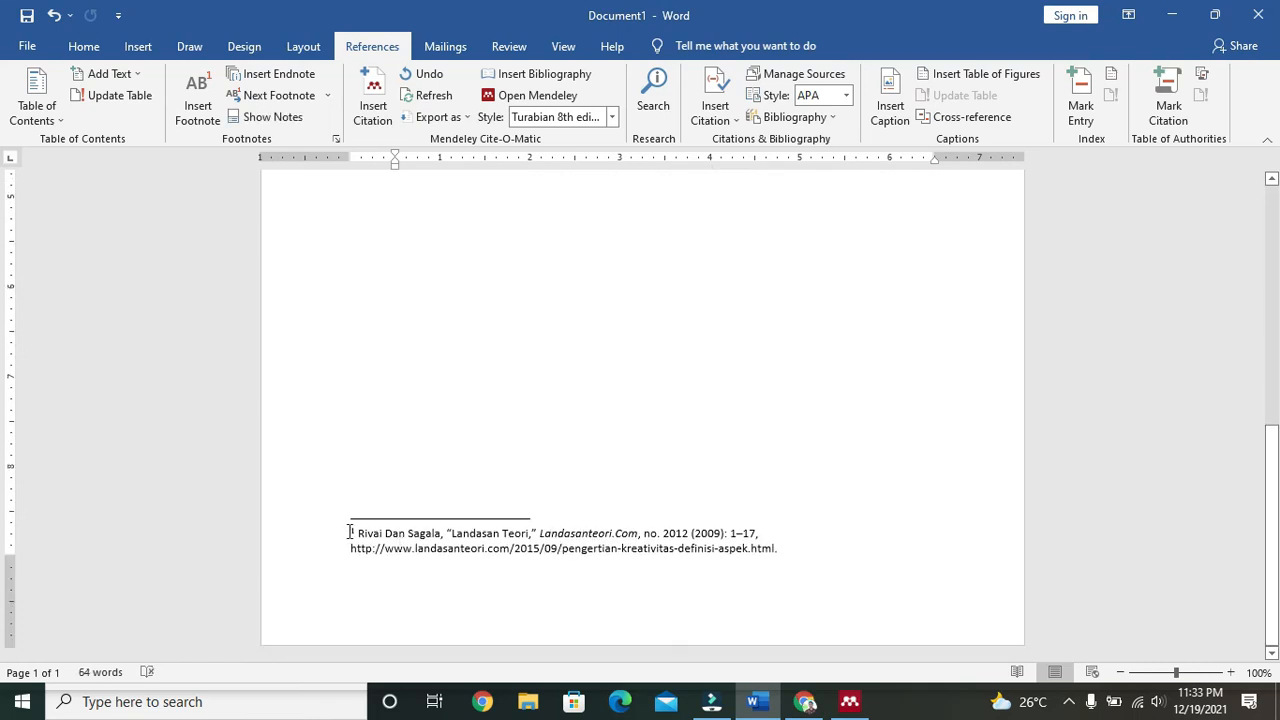
pyautogui.click(349, 531)
pyautogui.press('Tab')
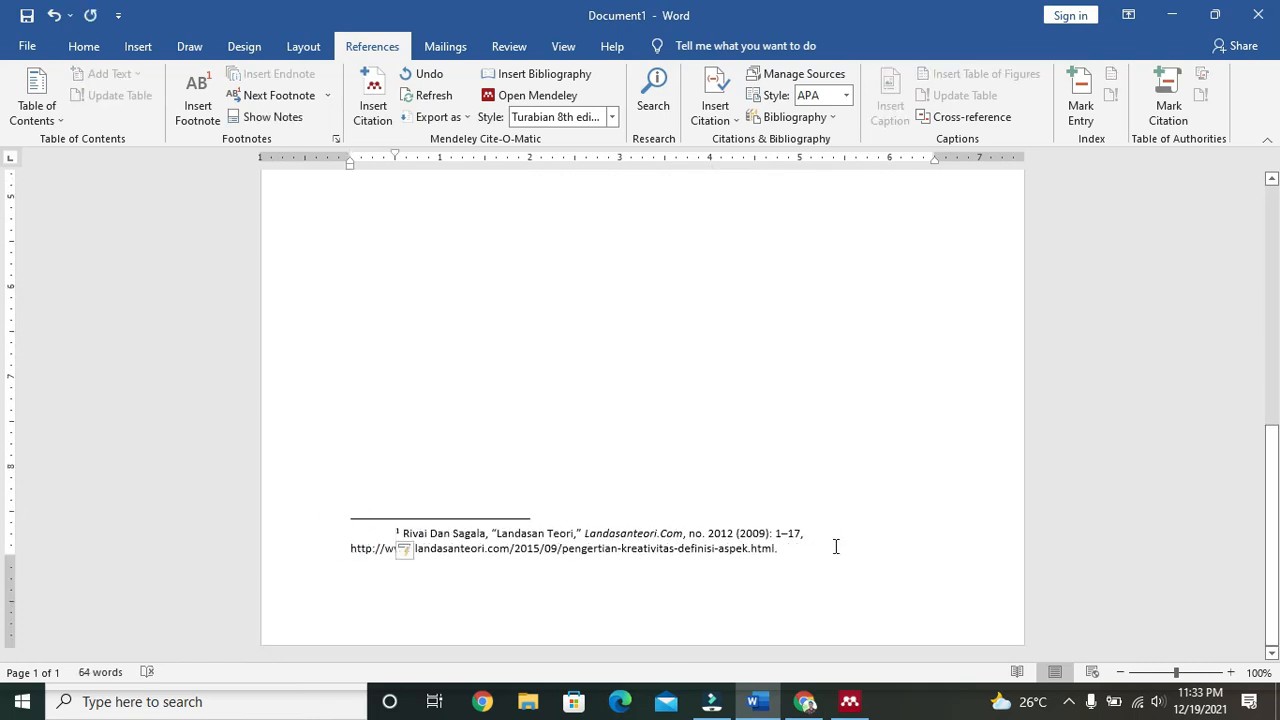
pyautogui.scroll(8, 834, 549)
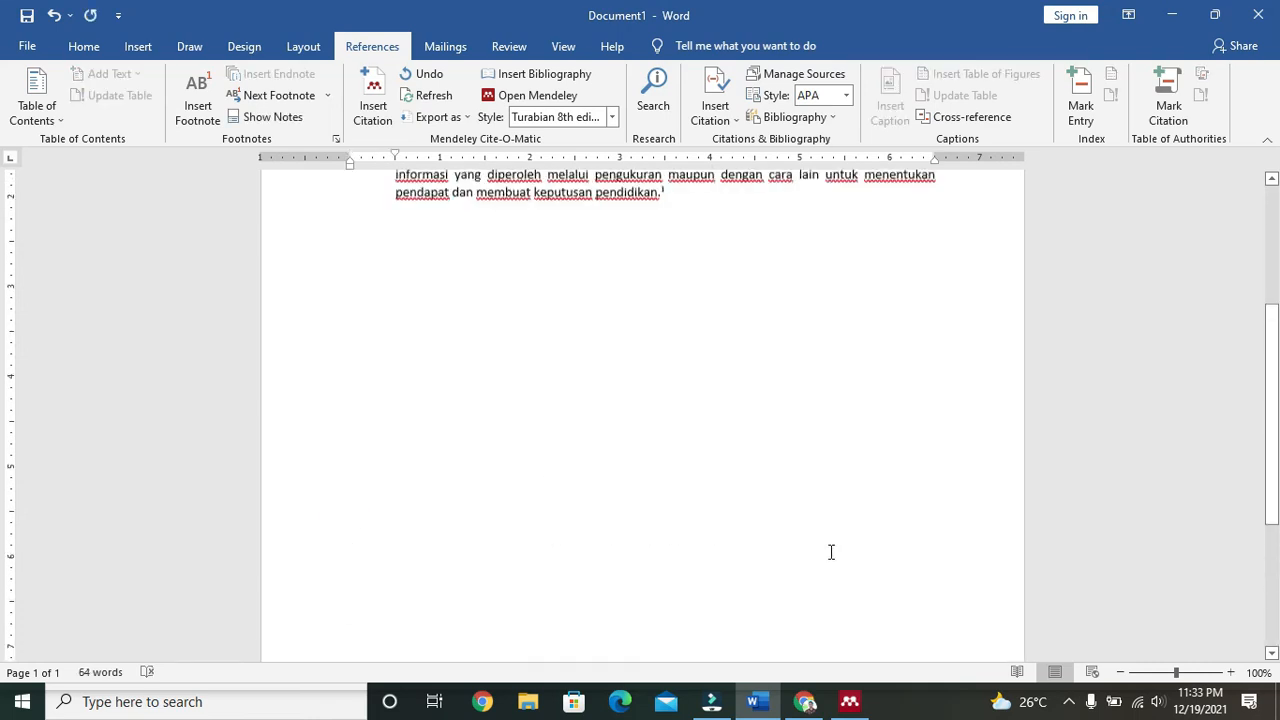
pyautogui.click(721, 458)
pyautogui.press('Return')
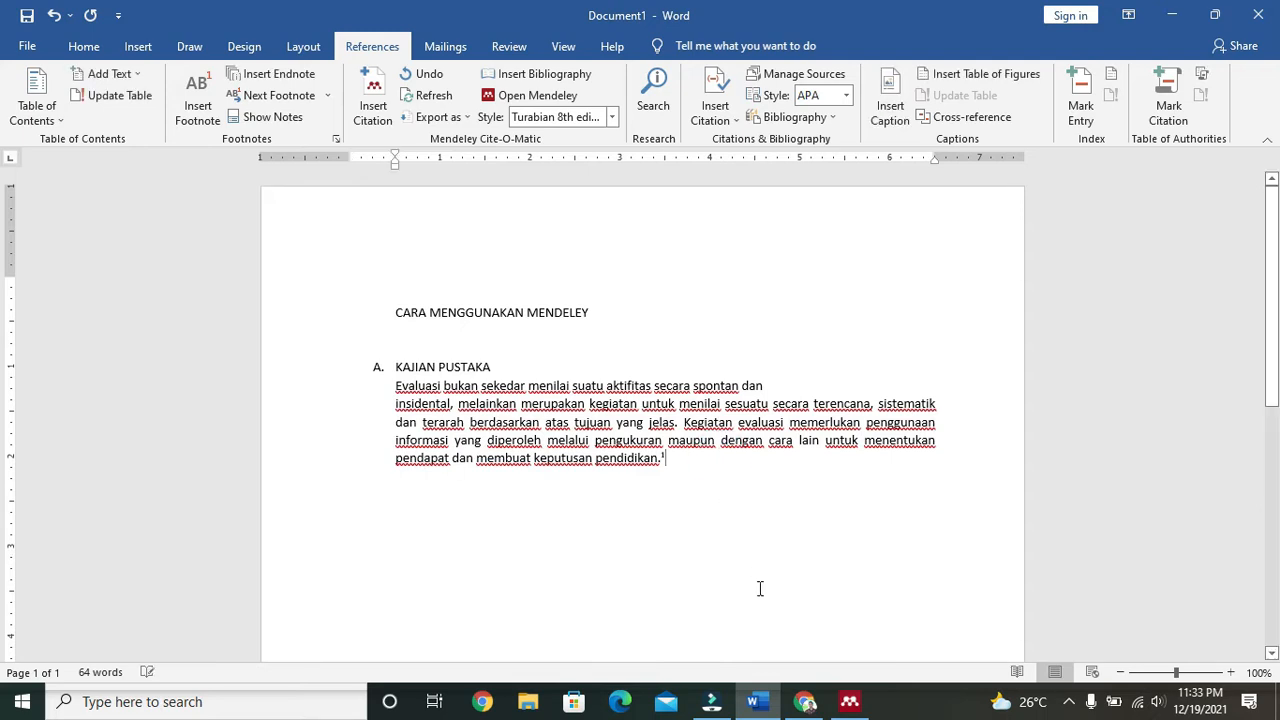
pyautogui.click(858, 710)
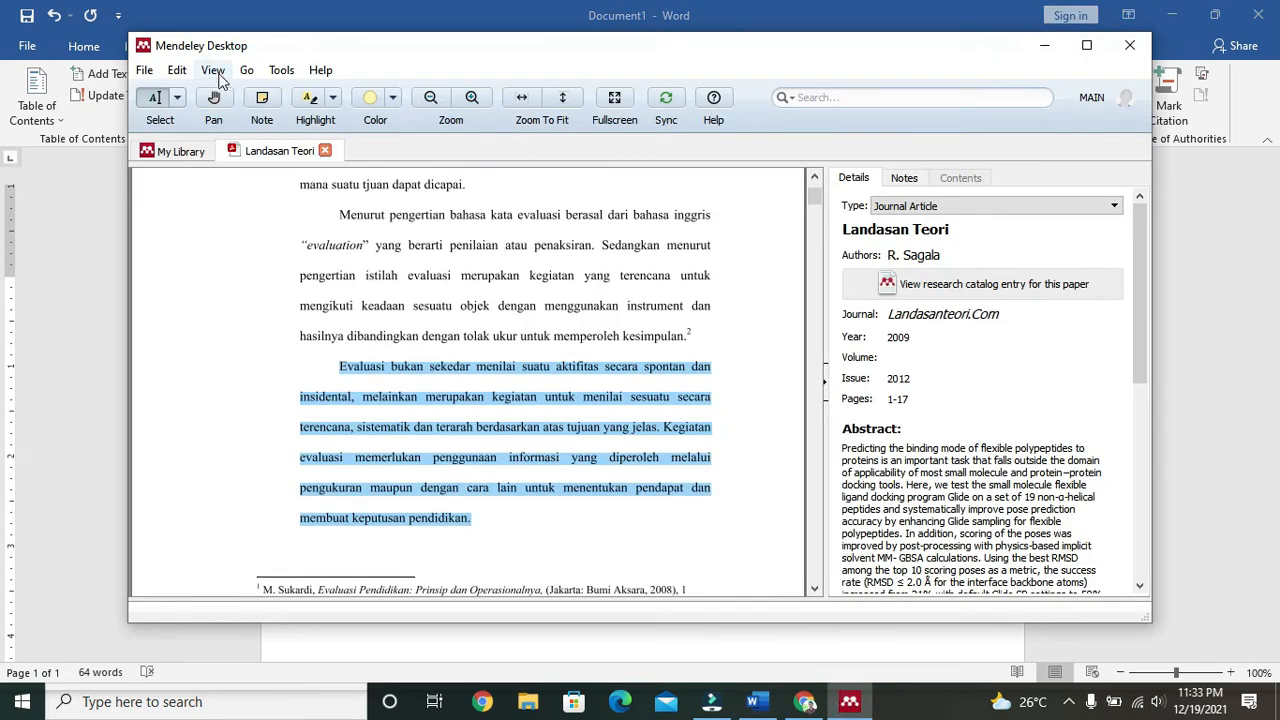
# Step: Close Mendeley's Tools menu without choosing anything and return to the Word document
pyautogui.click(281, 72)
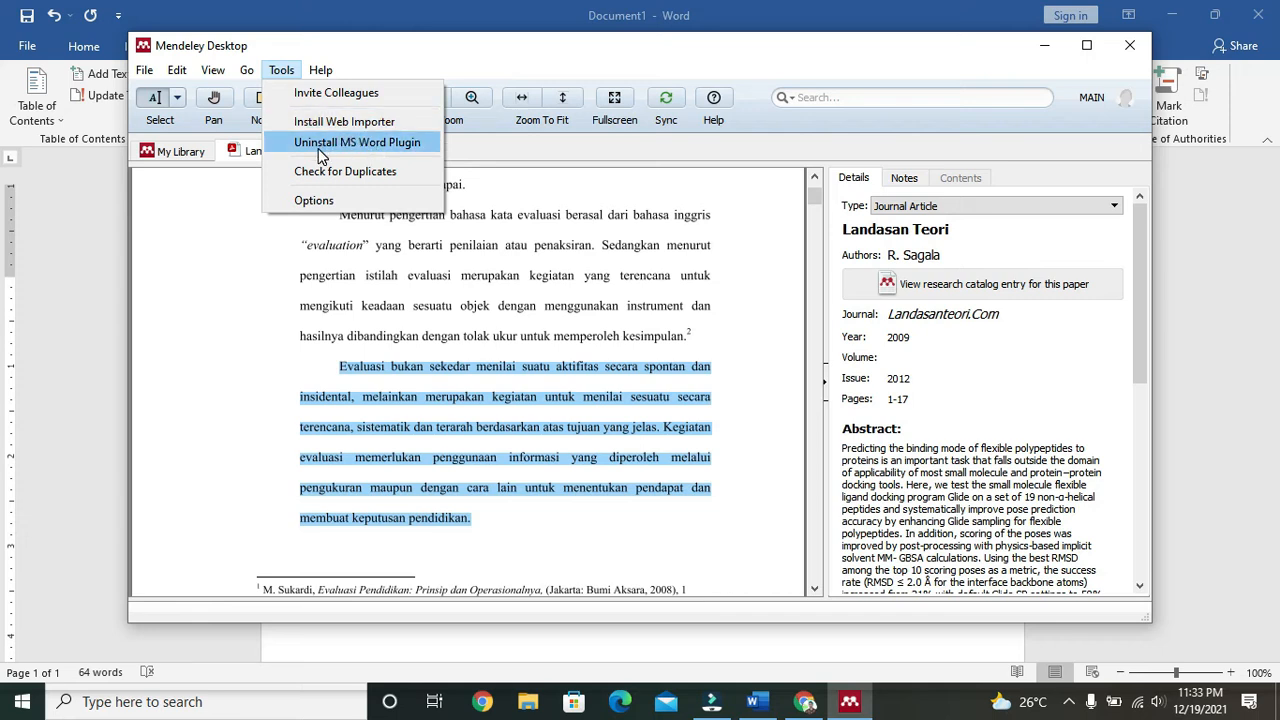
pyautogui.click(221, 218)
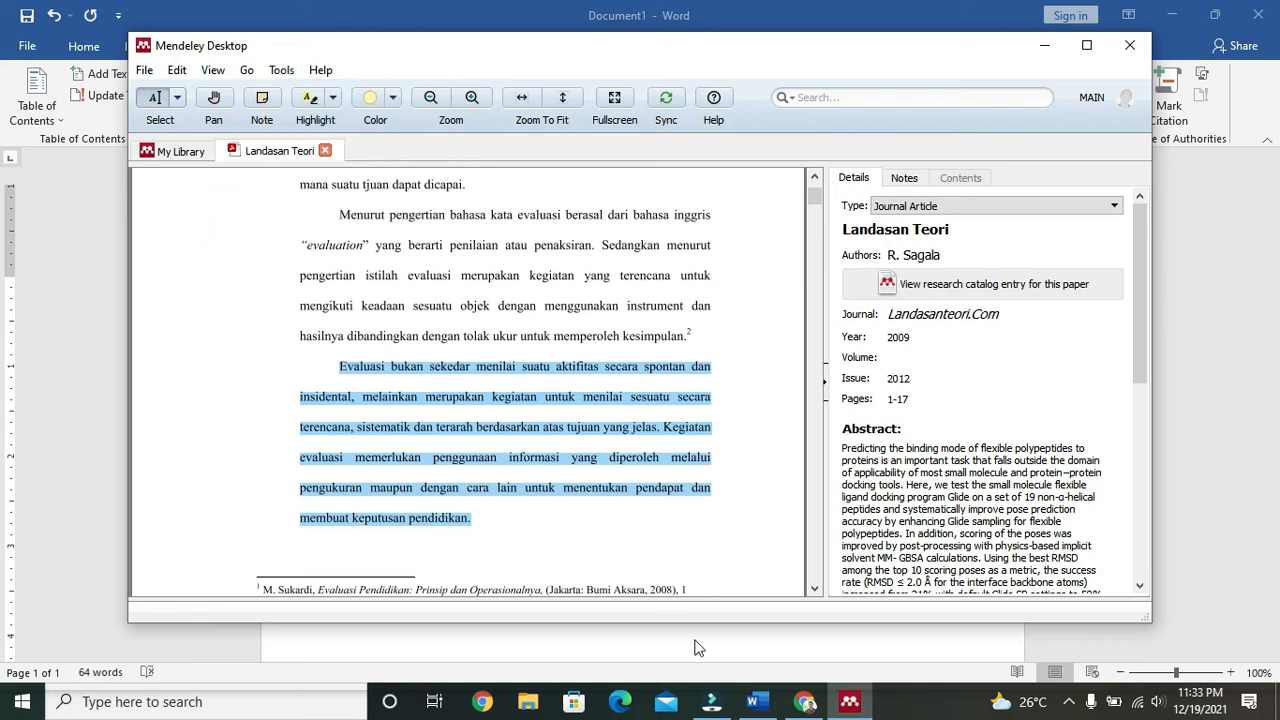
pyautogui.click(752, 702)
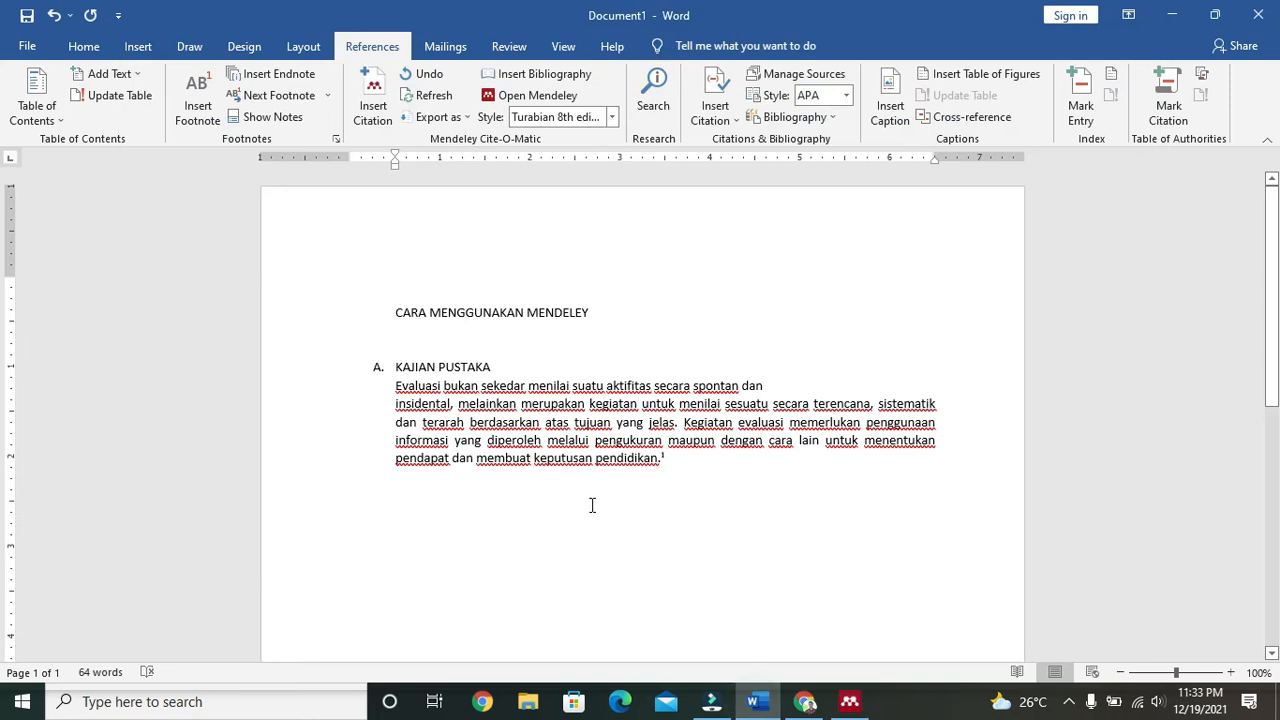
# Step: Type a DAFTAR PUSTAKA heading below the paragraph and insert the Mendeley bibliography under it
pyautogui.scroll(-3, 684, 471)
pyautogui.press('Return')
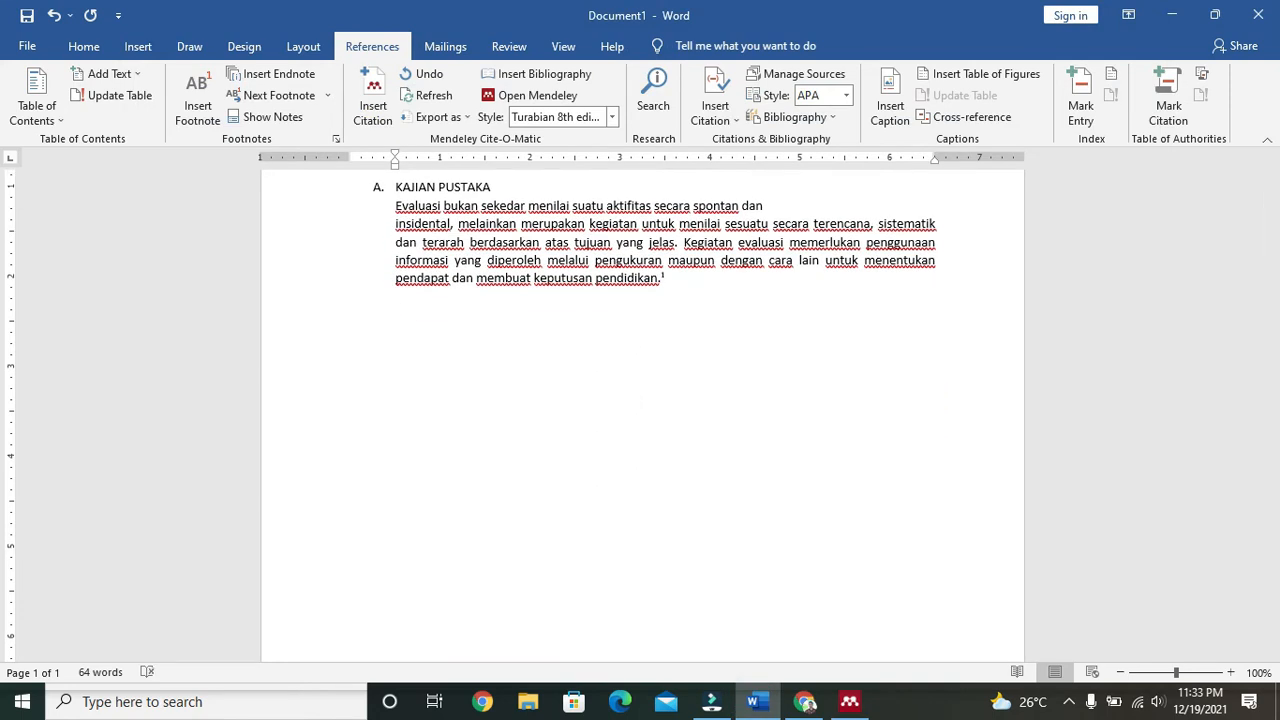
pyautogui.write('DAFTAR PUSTAKA')
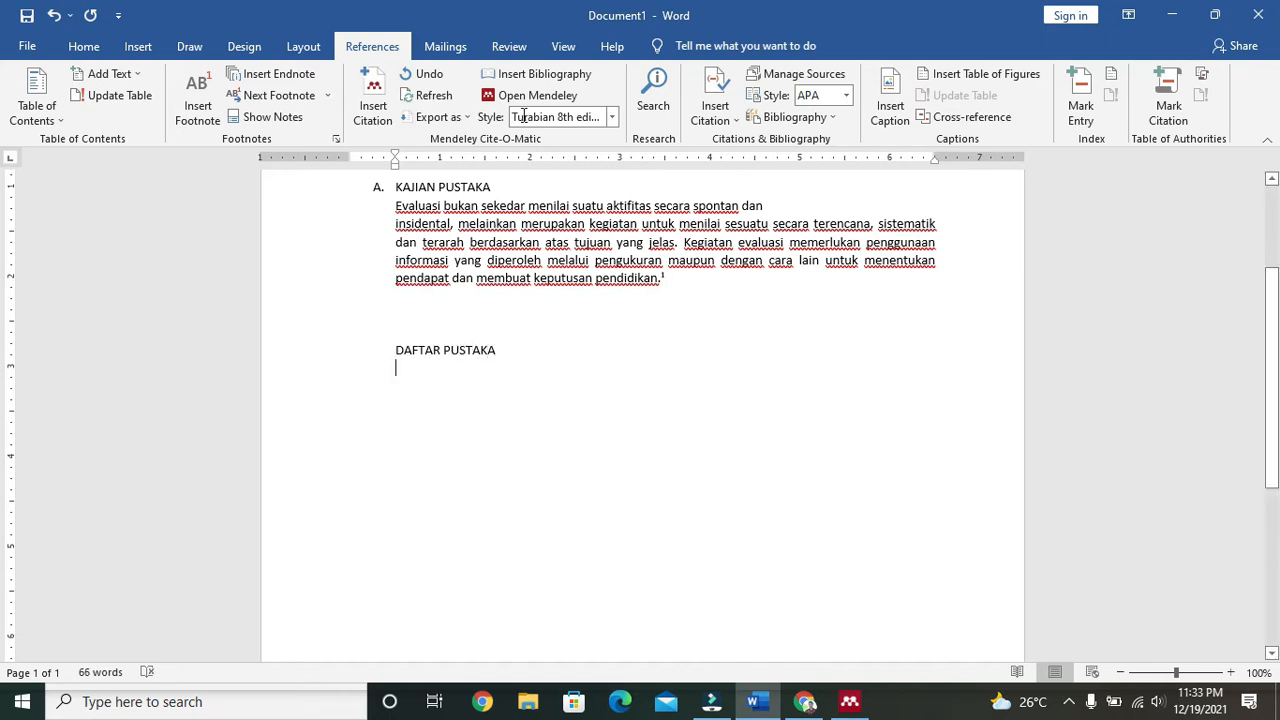
pyautogui.click(521, 80)
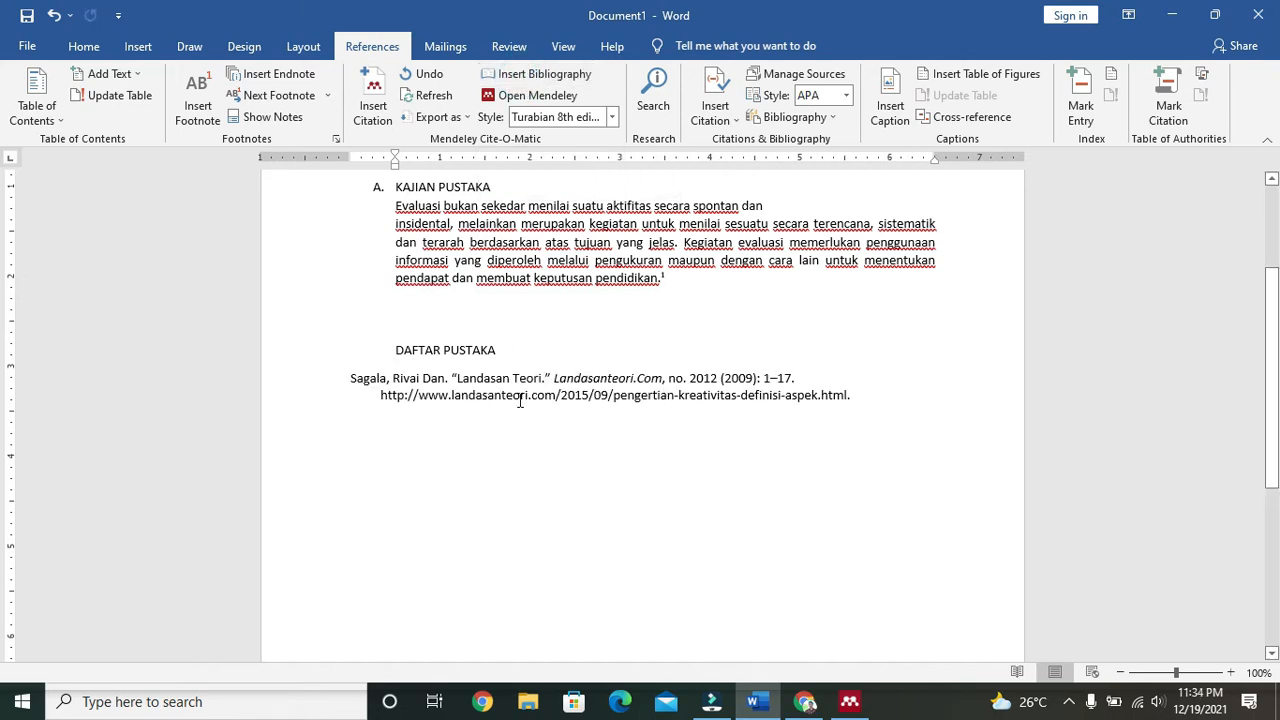
# Step: Add two blank lines above the DAFTAR PUSTAKA heading, keeping the bibliography entry's indentation unchanged
pyautogui.click(345, 380)
pyautogui.press('Tab')
pyautogui.press('Tab')
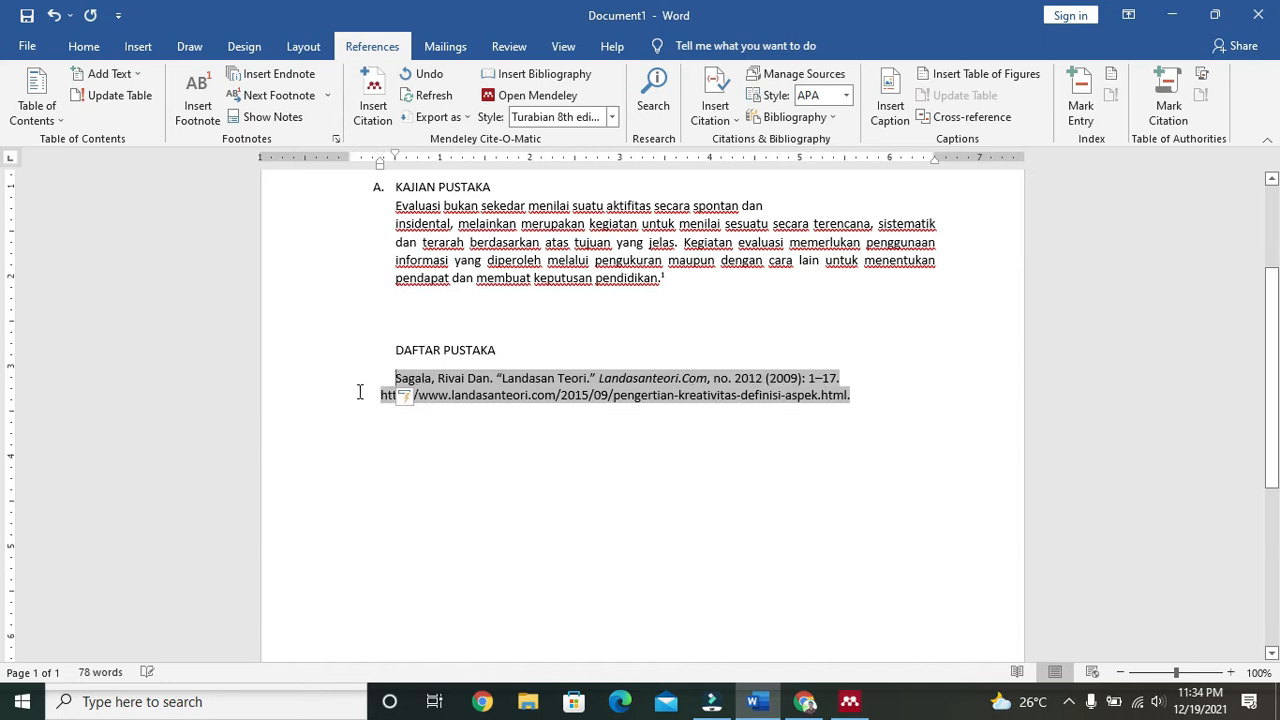
pyautogui.hotkey('ctrl', 'z')
pyautogui.hotkey('ctrl', 'z')
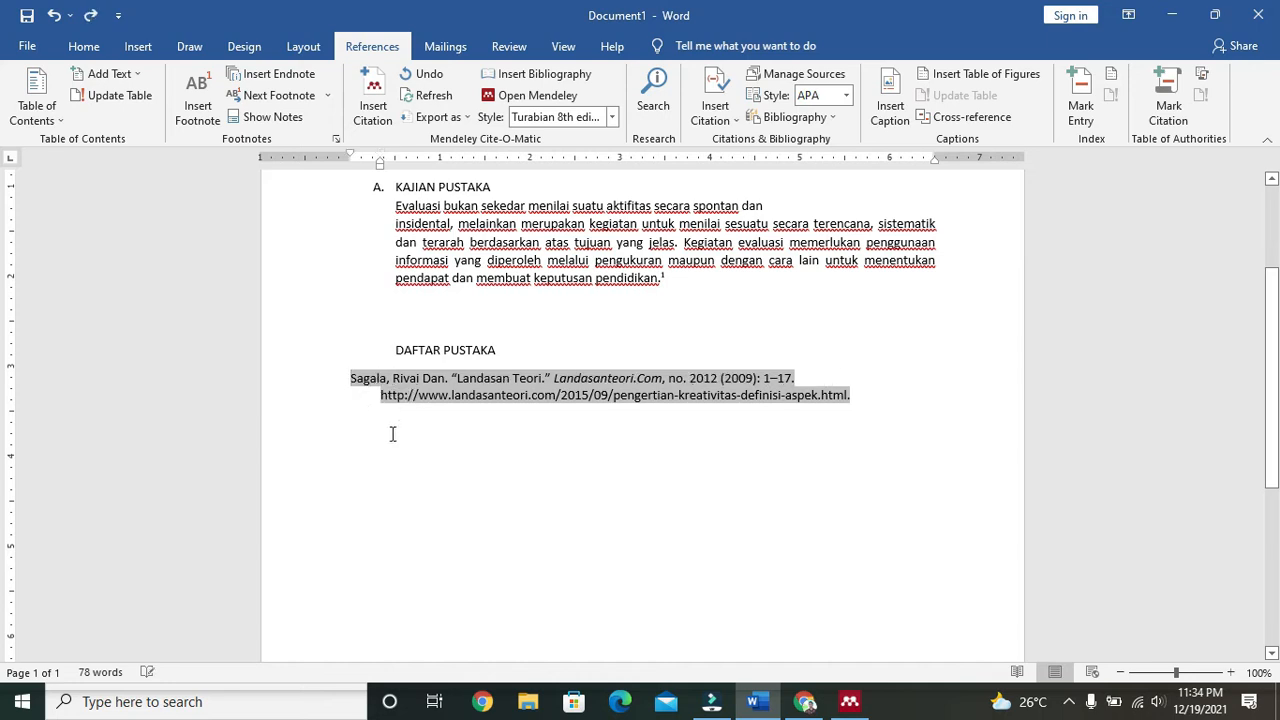
pyautogui.click(392, 433)
pyautogui.click(594, 345)
pyautogui.click(396, 350)
pyautogui.press('Return')
pyautogui.press('Return')
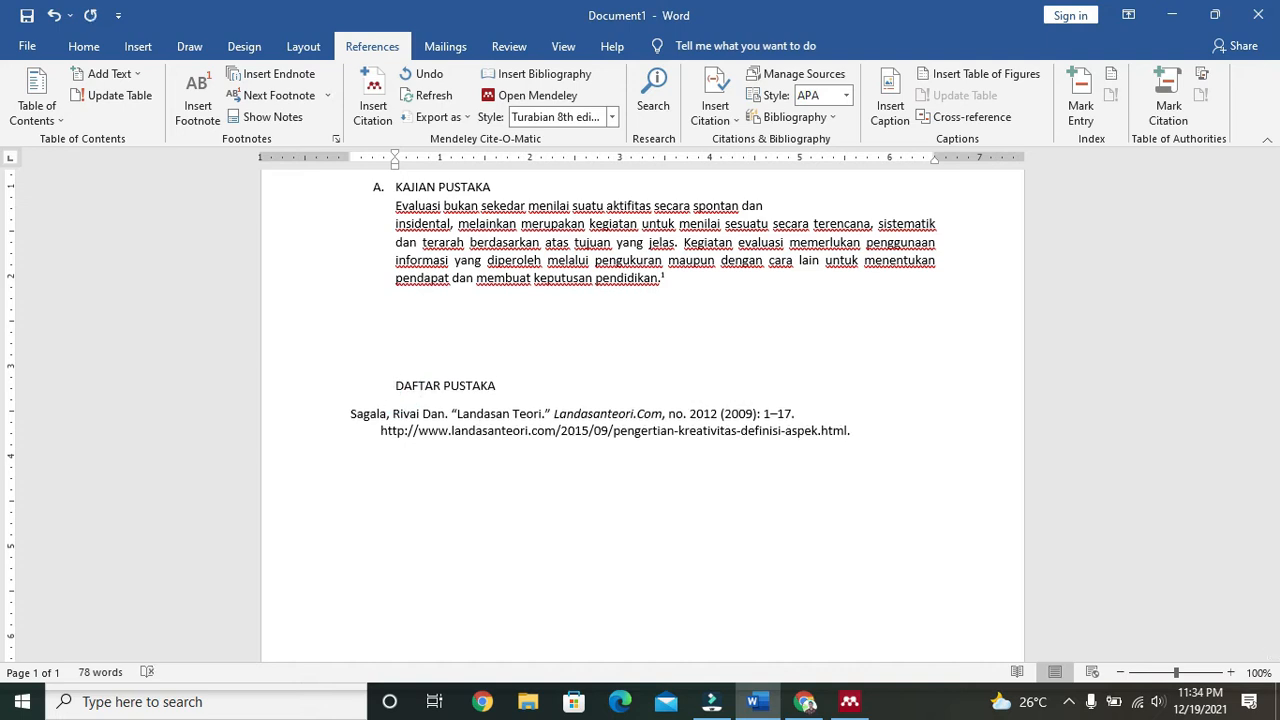
pyautogui.press('Return')
pyautogui.press('Return')
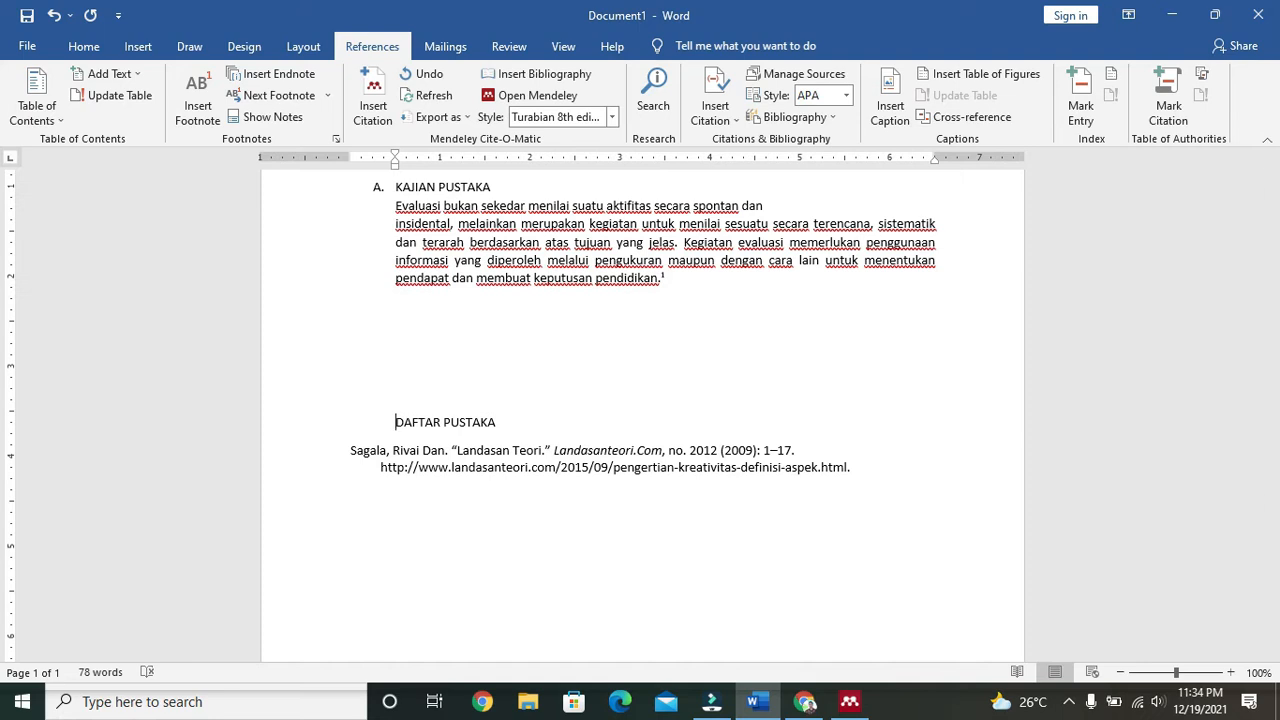
pyautogui.scroll(3, 478, 398)
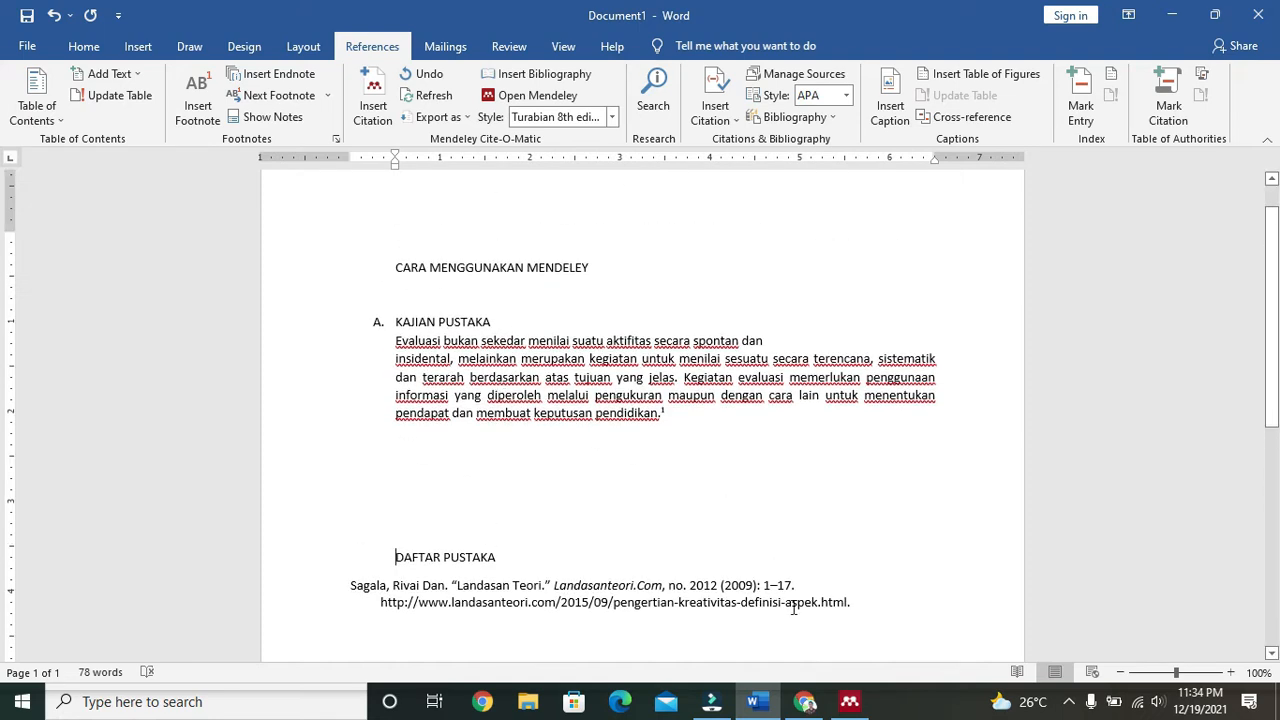
# Step: Scroll through the Landasan Teori PDF in Mendeley, then bring up the Google MENDELEY results in Chrome
pyautogui.click(849, 708)
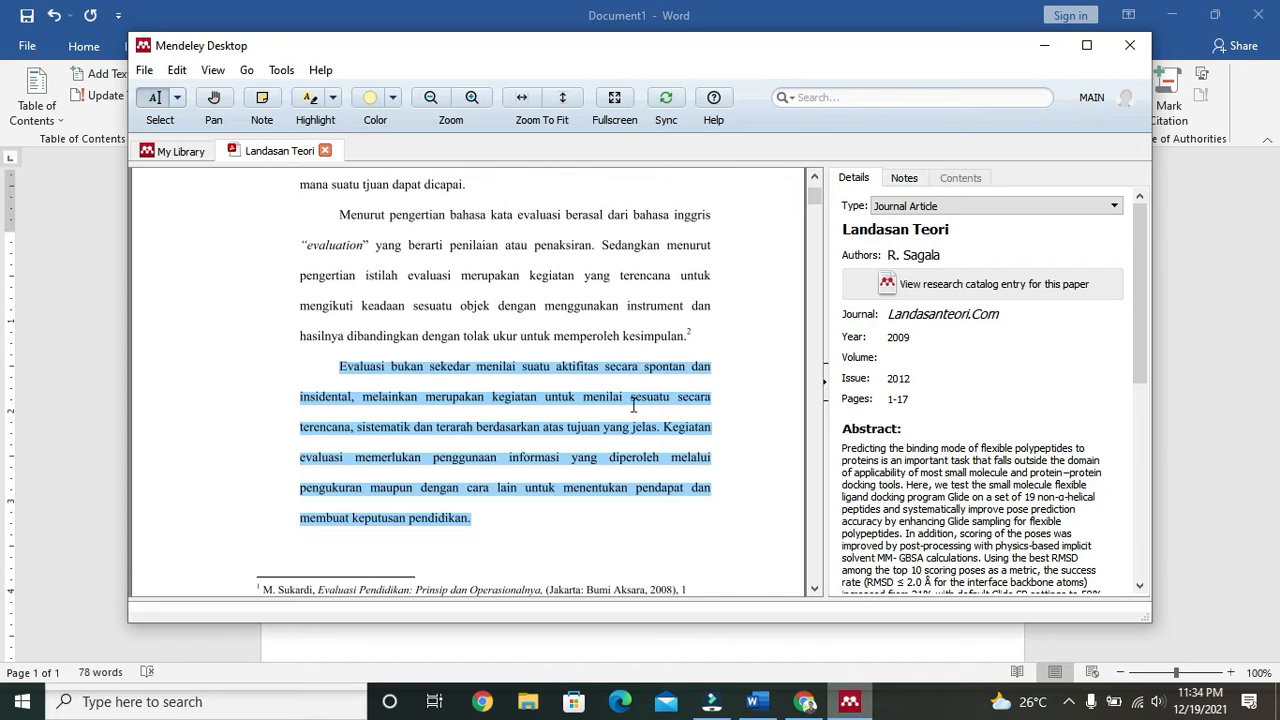
pyautogui.scroll(-8, 633, 405)
pyautogui.scroll(6, 633, 405)
pyautogui.scroll(-5, 633, 405)
pyautogui.scroll(-8, 633, 405)
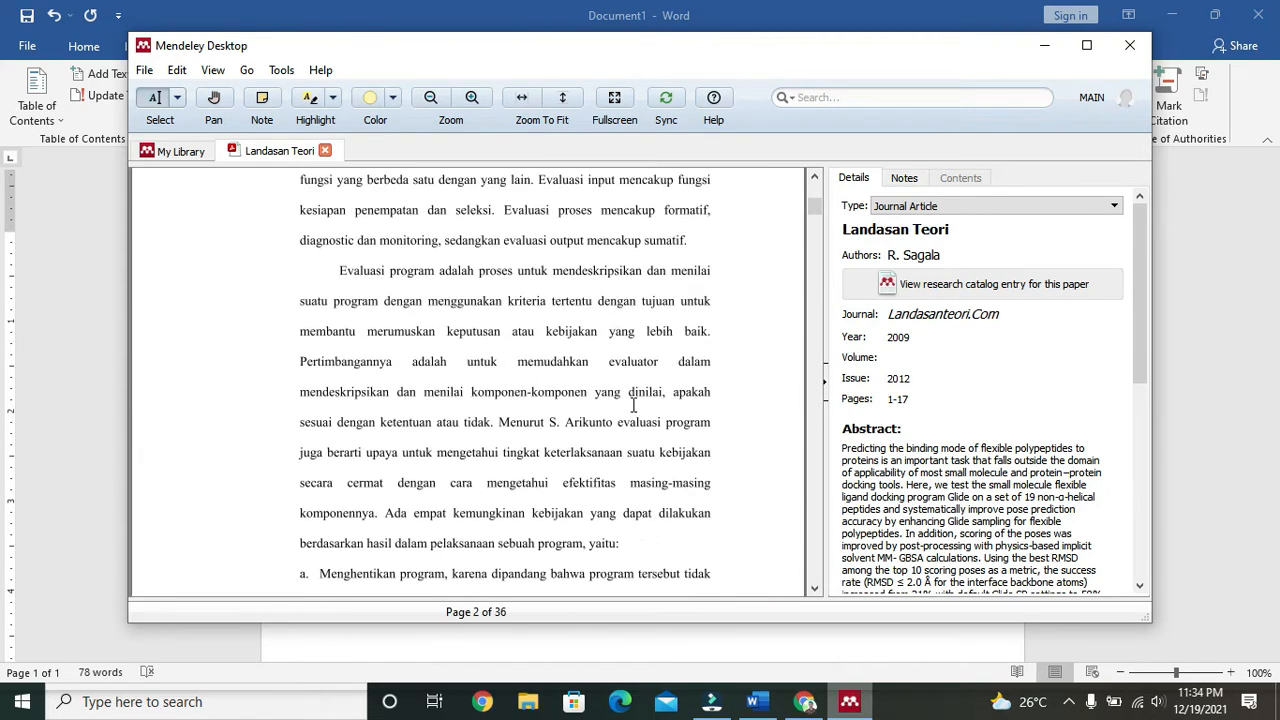
pyautogui.scroll(-3, 633, 405)
pyautogui.scroll(15, 633, 405)
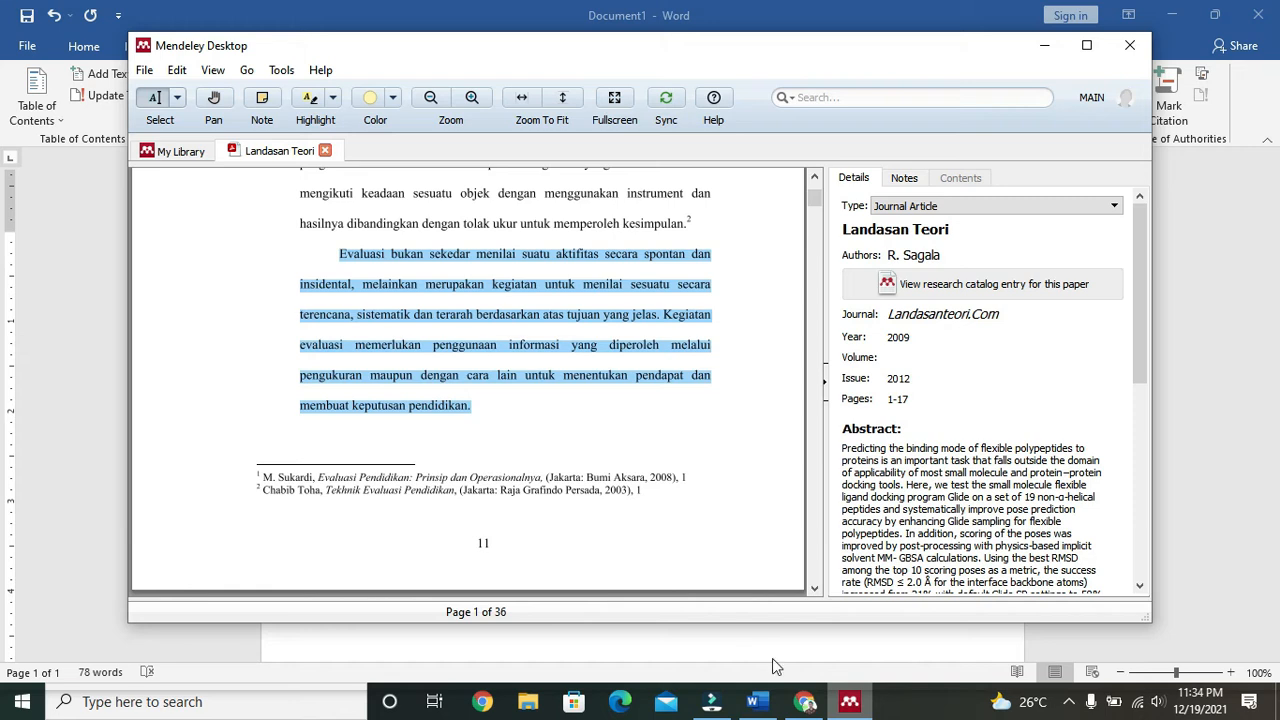
pyautogui.click(805, 701)
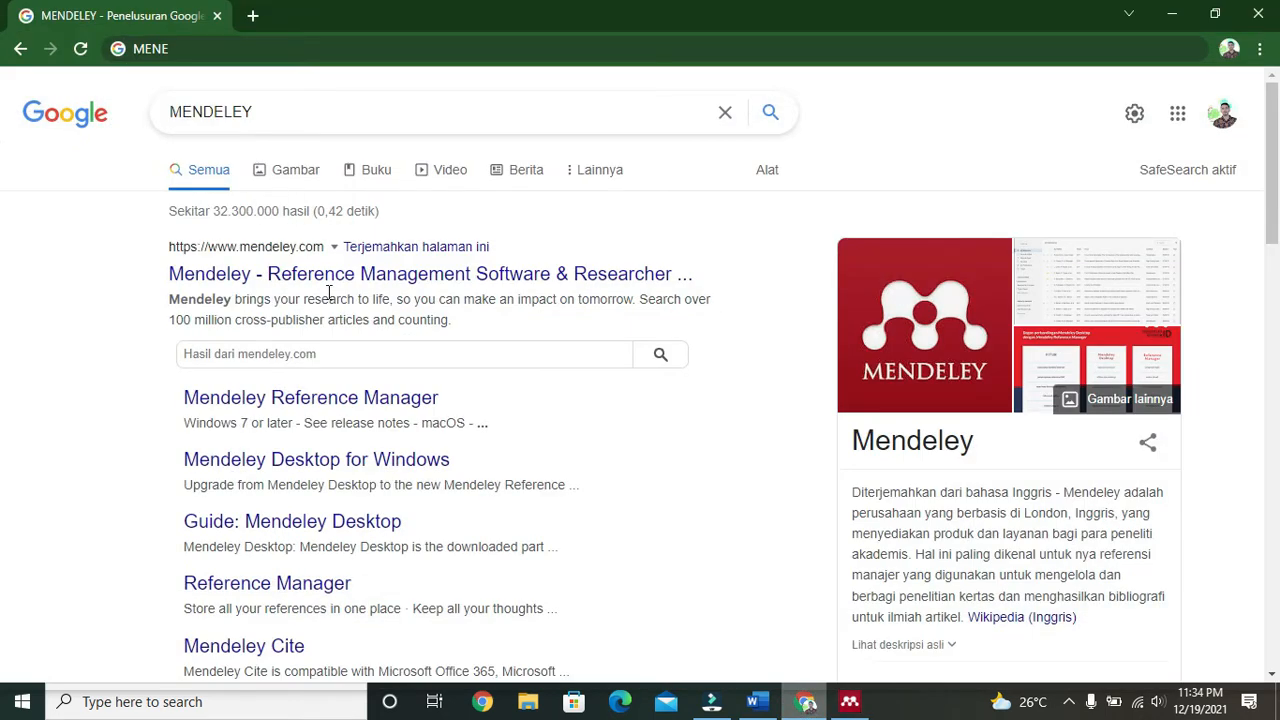
# Step: Visit the mendeley.com result, go back to the MENDELEY search results, and return to Word
pyautogui.click(329, 279)
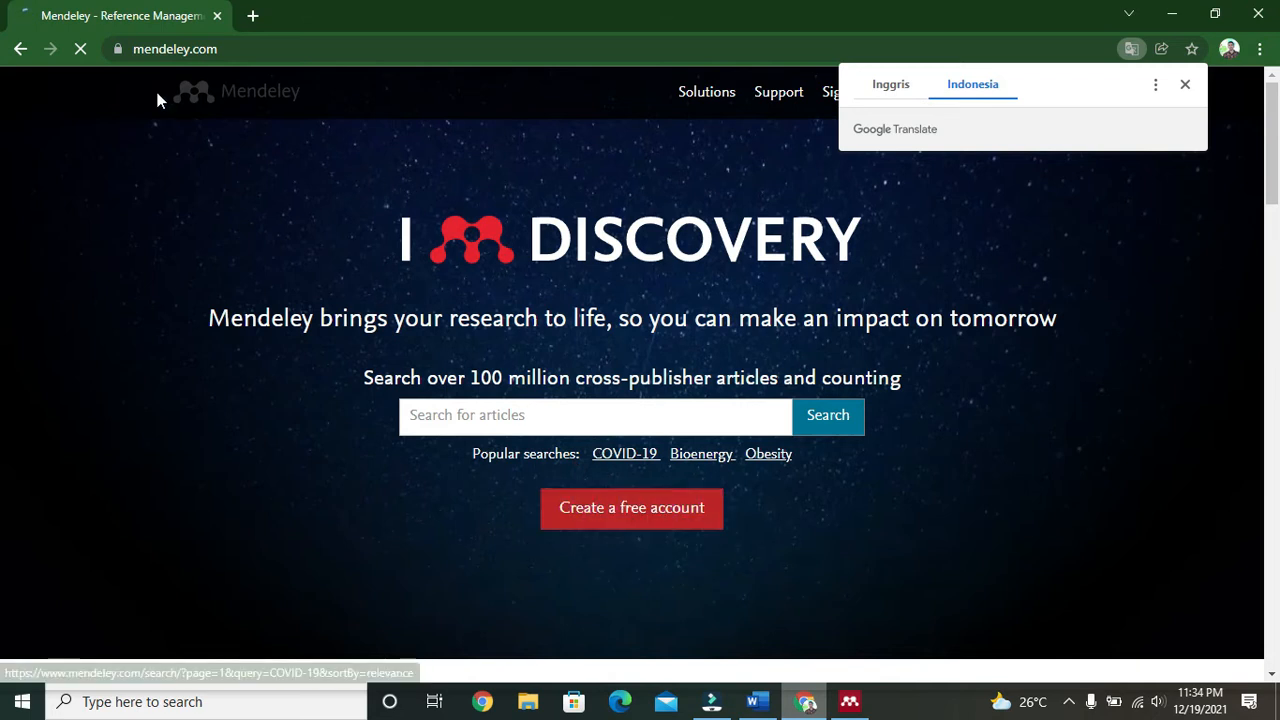
pyautogui.click(20, 48)
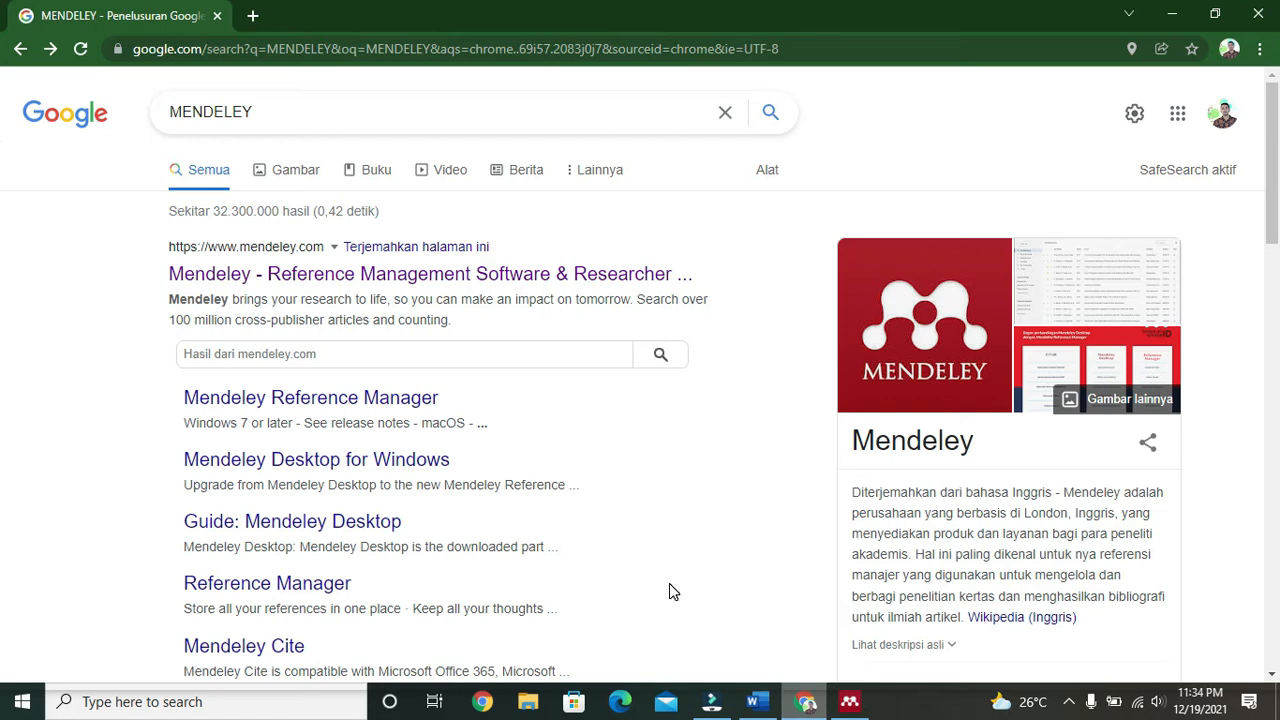
pyautogui.click(754, 701)
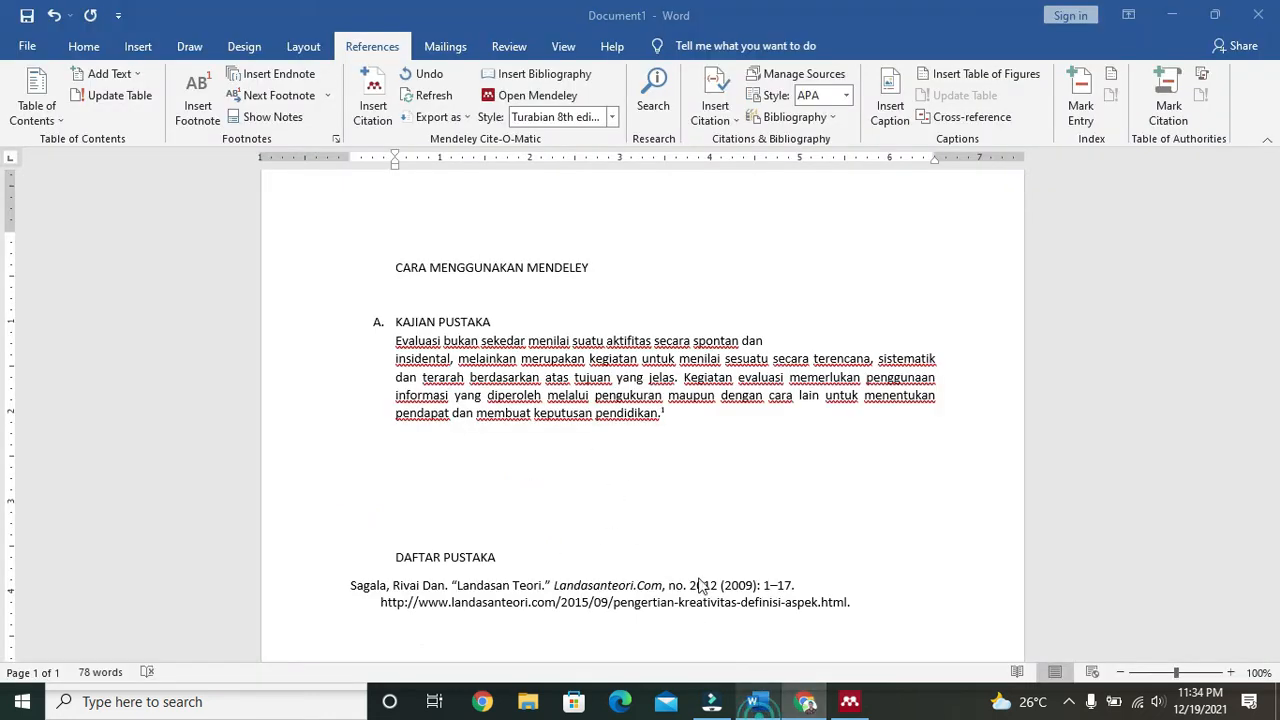
# Step: Add an empty line after the cited paragraph and bring Mendeley's Landasan Teori PDF forward
pyautogui.click(690, 415)
pyautogui.press('Return')
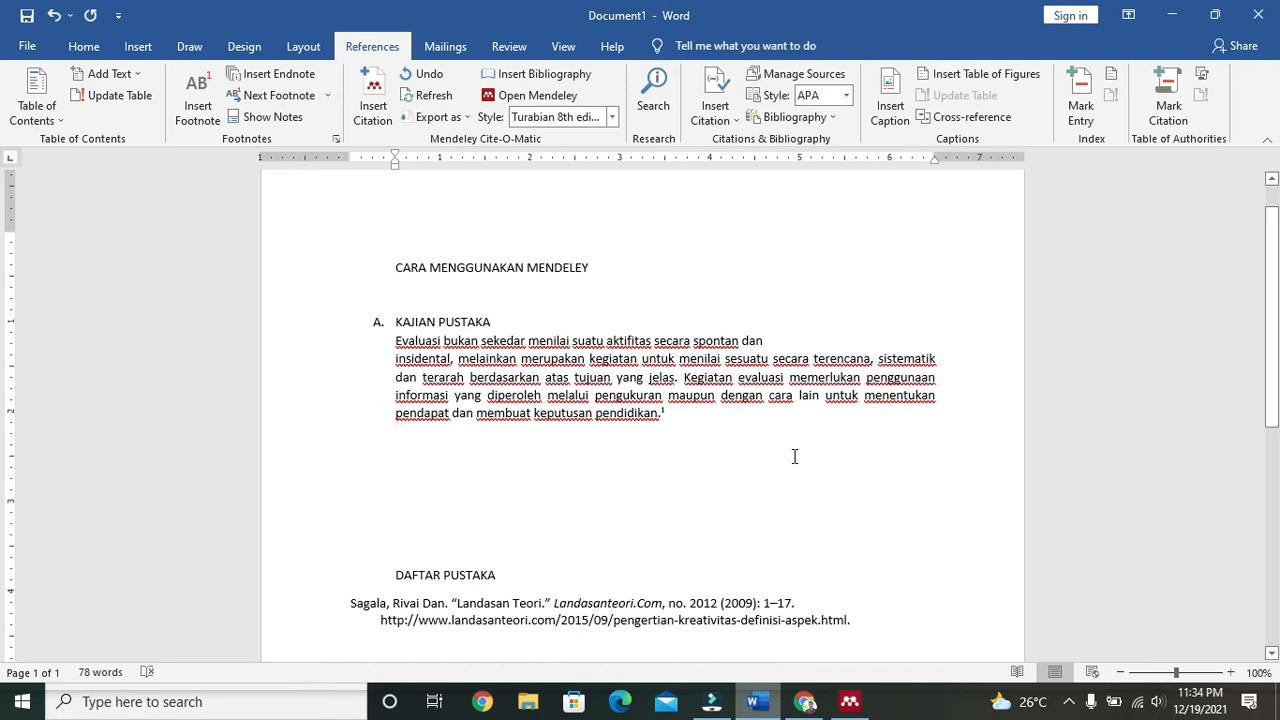
pyautogui.click(849, 701)
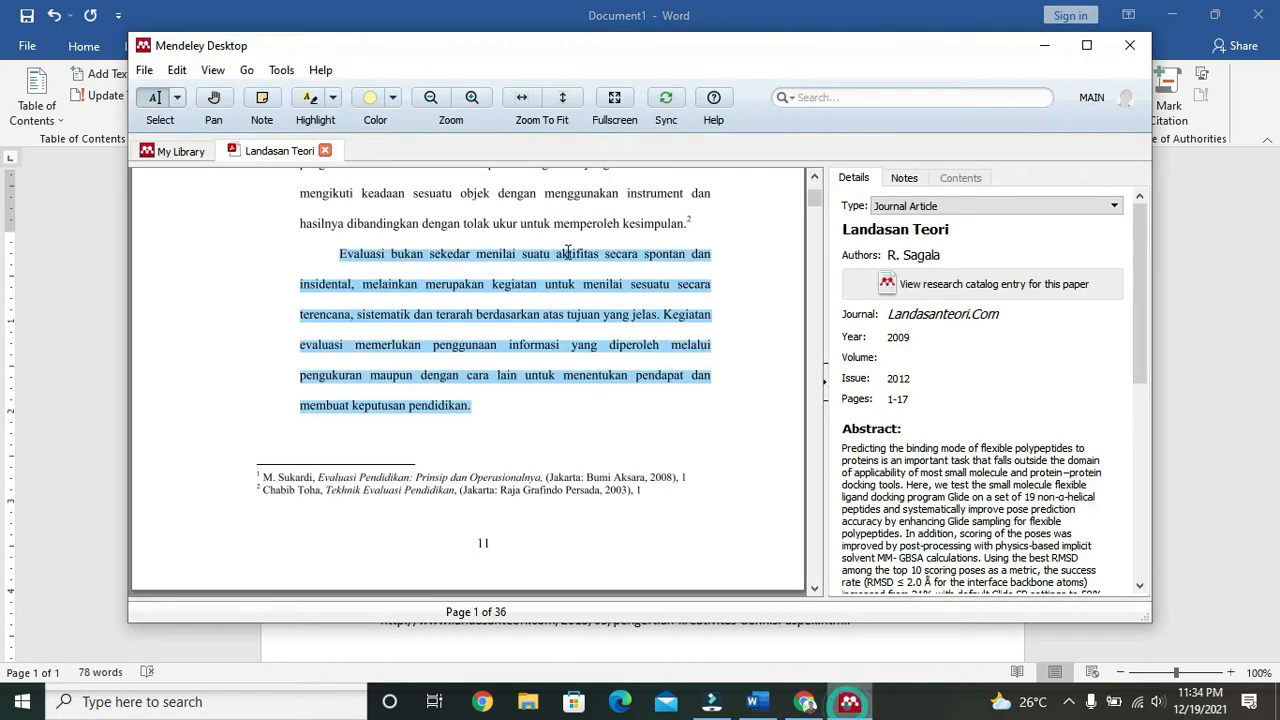
# Step: Look through the View > Citation Style options without changing the style
pyautogui.click(214, 74)
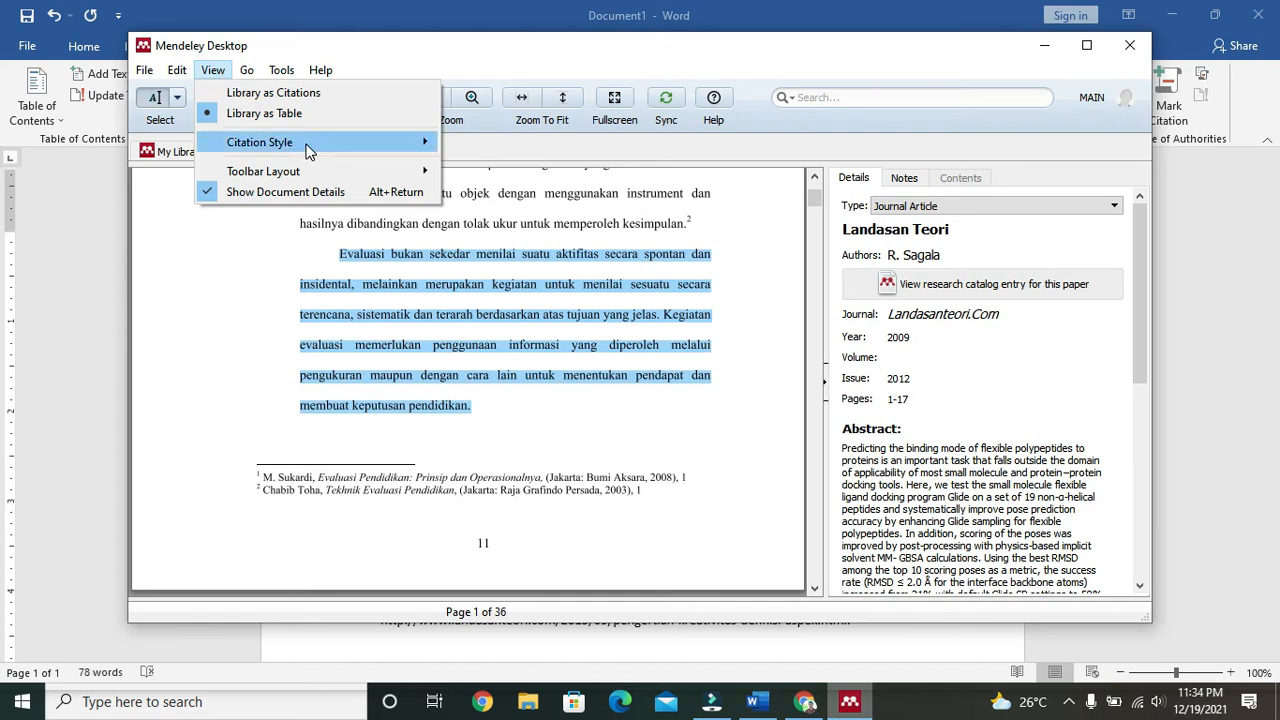
pyautogui.moveTo(308, 148)
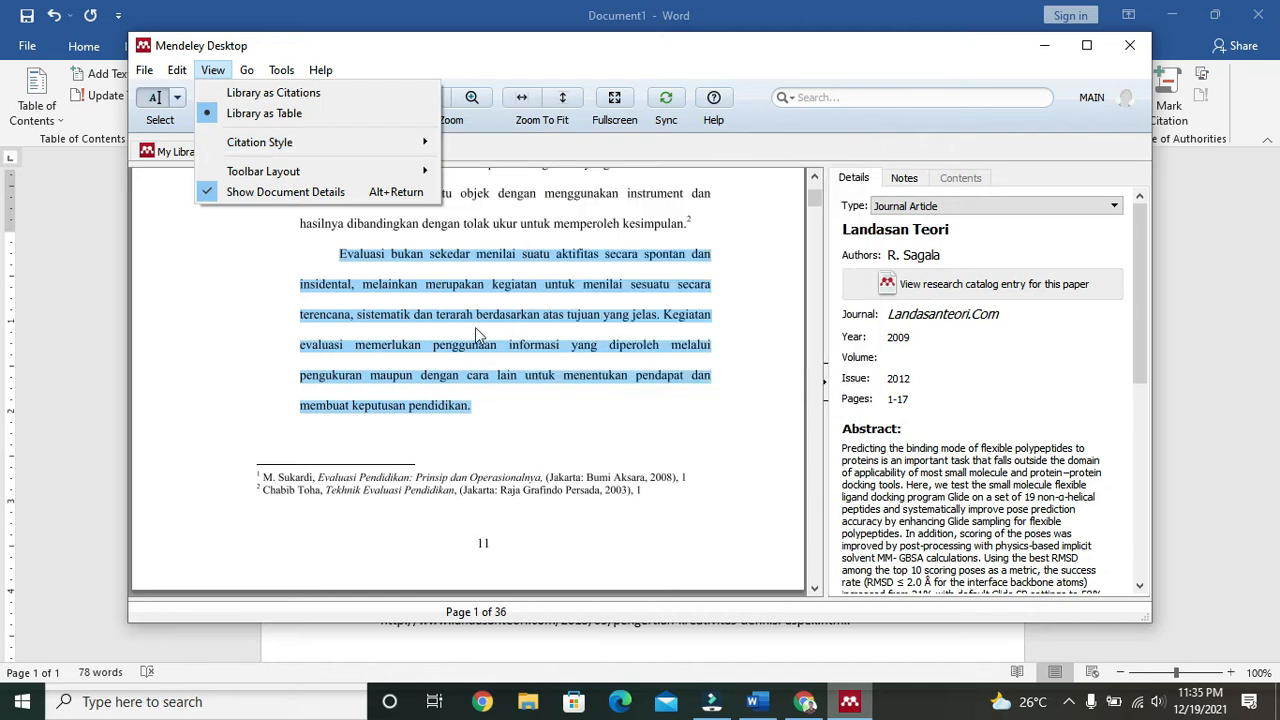
pyautogui.click(620, 416)
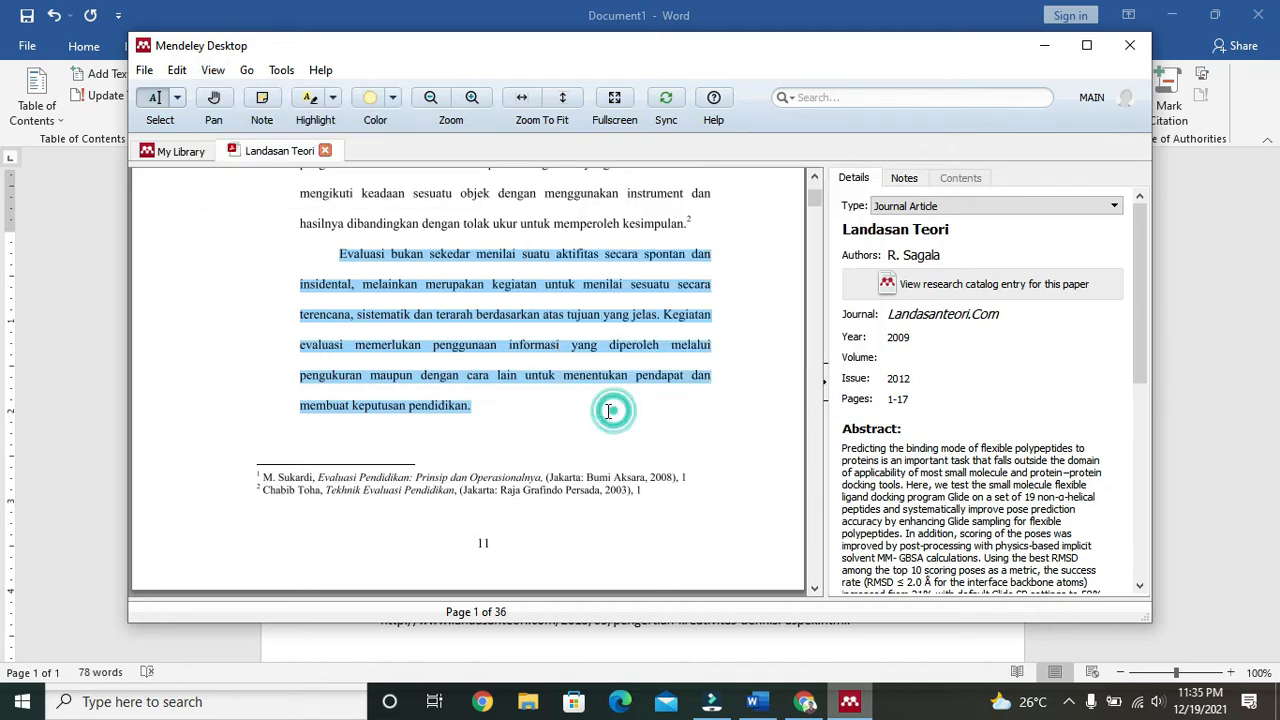
# Step: Select the first paragraph on page 2 of the PDF, then return to the My Library list
pyautogui.scroll(-3, 608, 410)
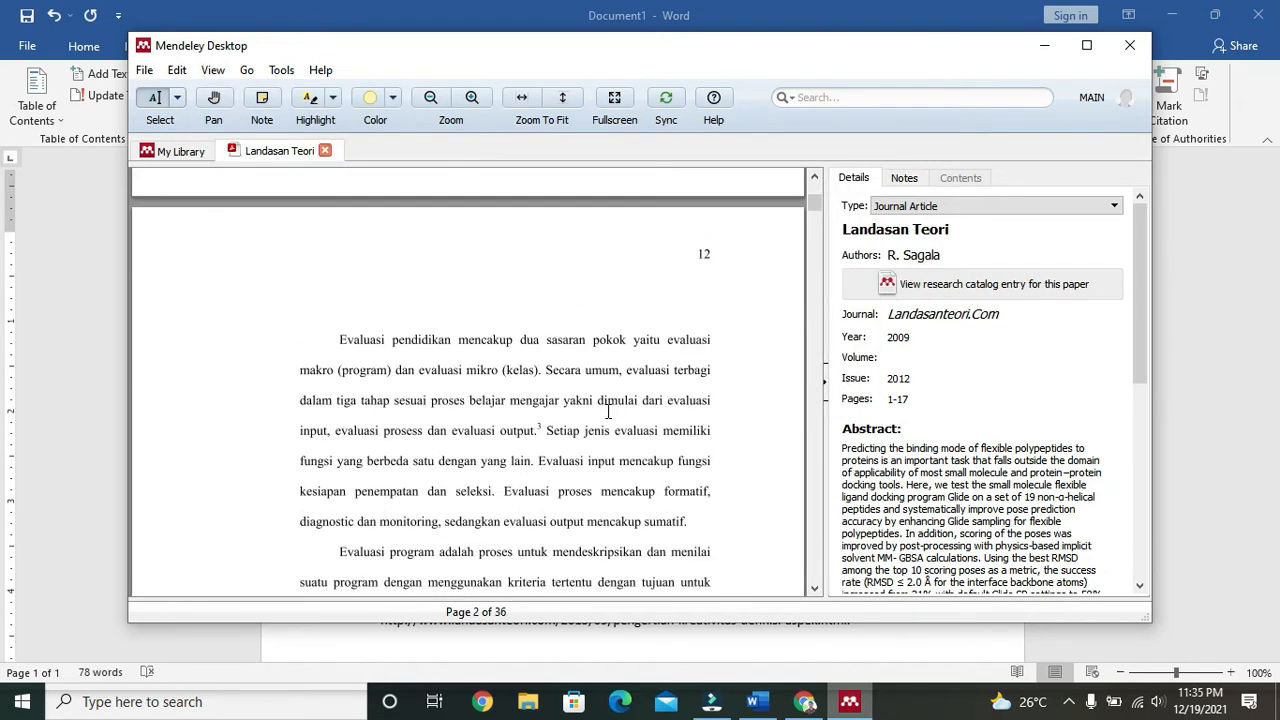
pyautogui.scroll(-1, 608, 411)
pyautogui.moveTo(338, 227)
pyautogui.mouseDown()
pyautogui.moveTo(574, 374)
pyautogui.moveTo(665, 403)
pyautogui.mouseUp()
pyautogui.click(514, 357)
pyautogui.moveTo(338, 219)
pyautogui.mouseDown()
pyautogui.moveTo(600, 345)
pyautogui.moveTo(693, 414)
pyautogui.moveTo(714, 381)
pyautogui.mouseUp()
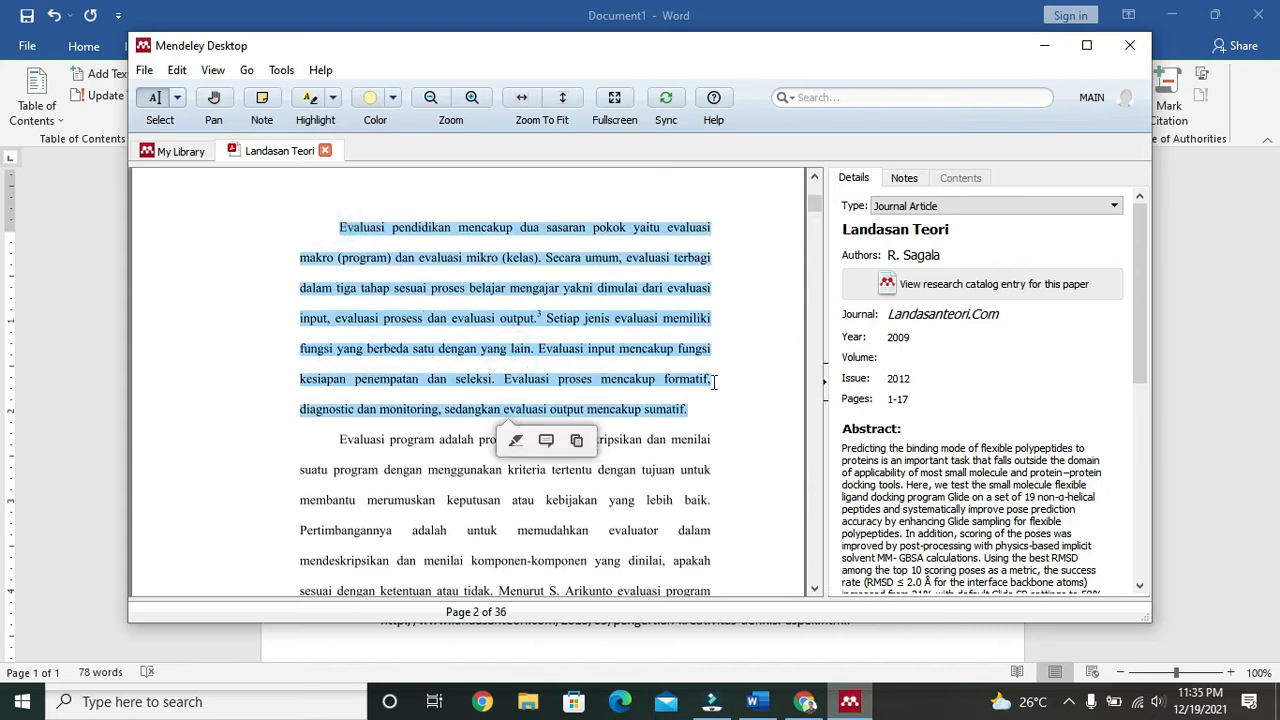
pyautogui.click(176, 151)
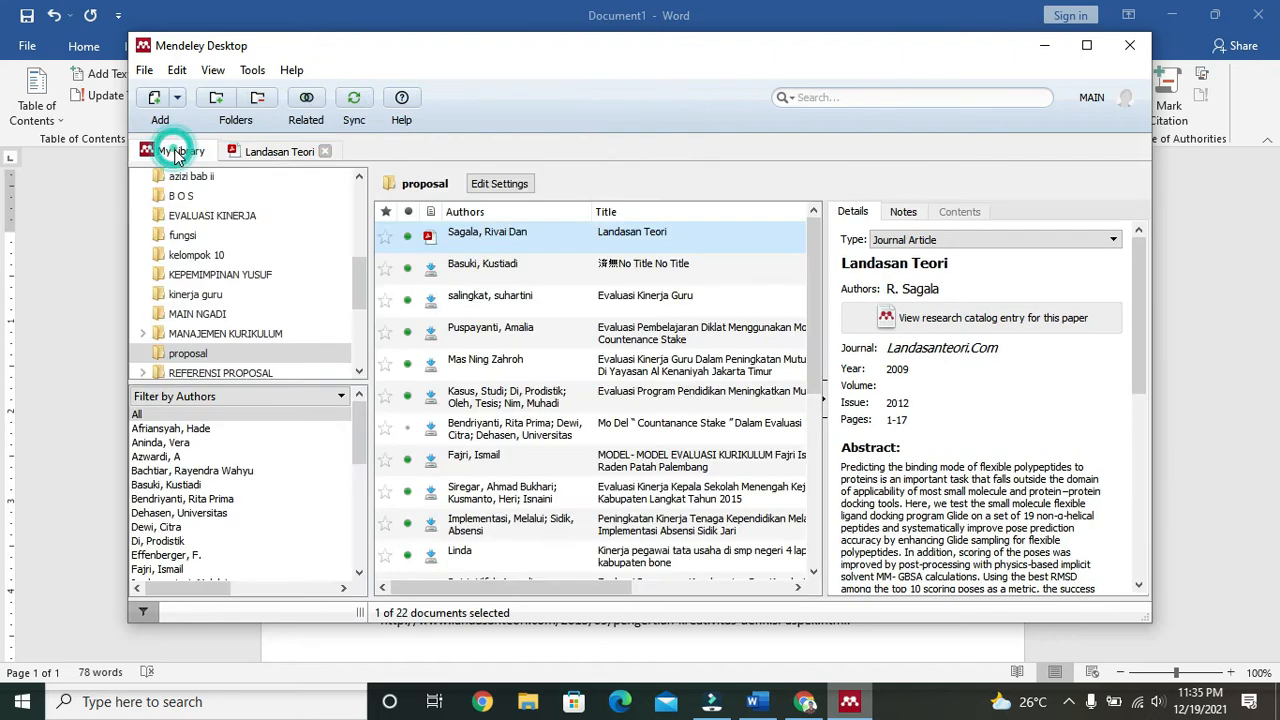
# Step: Import the Kepala BSKAP curriculum-policy PDF from Downloads into the proposal folder via Add Files
pyautogui.scroll(-4, 567, 404)
pyautogui.click(632, 376)
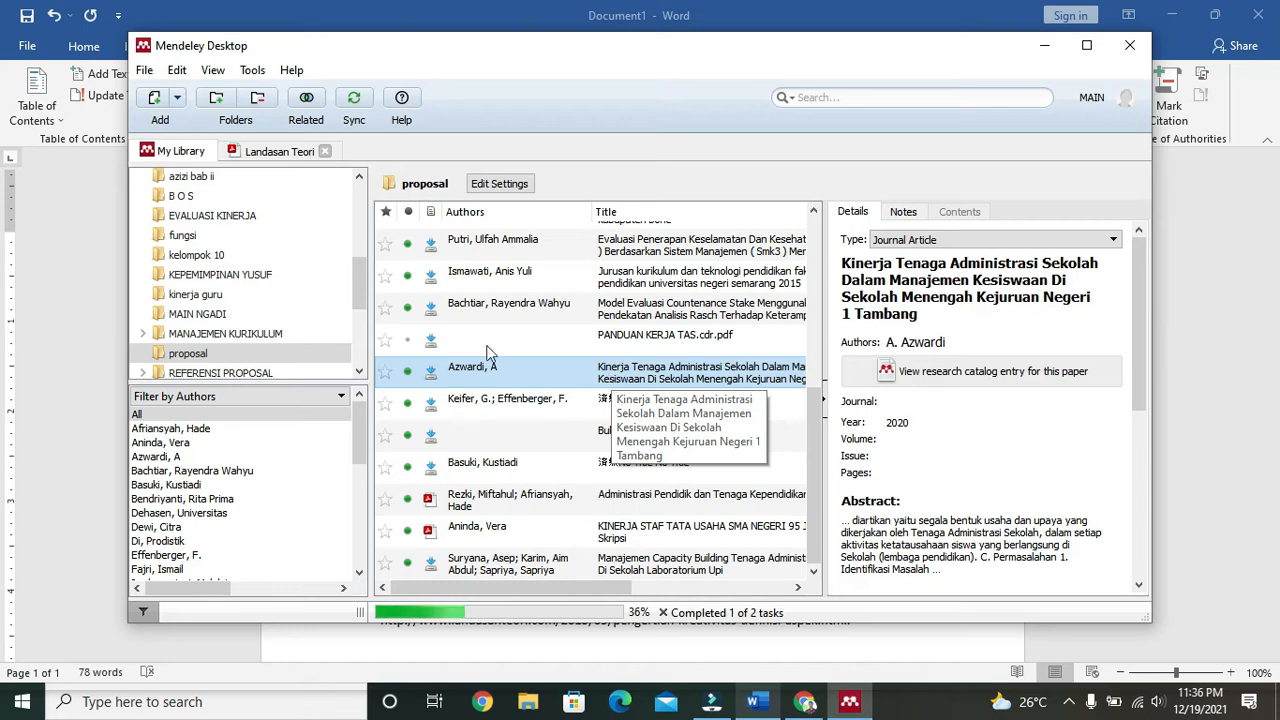
pyautogui.scroll(3, 282, 271)
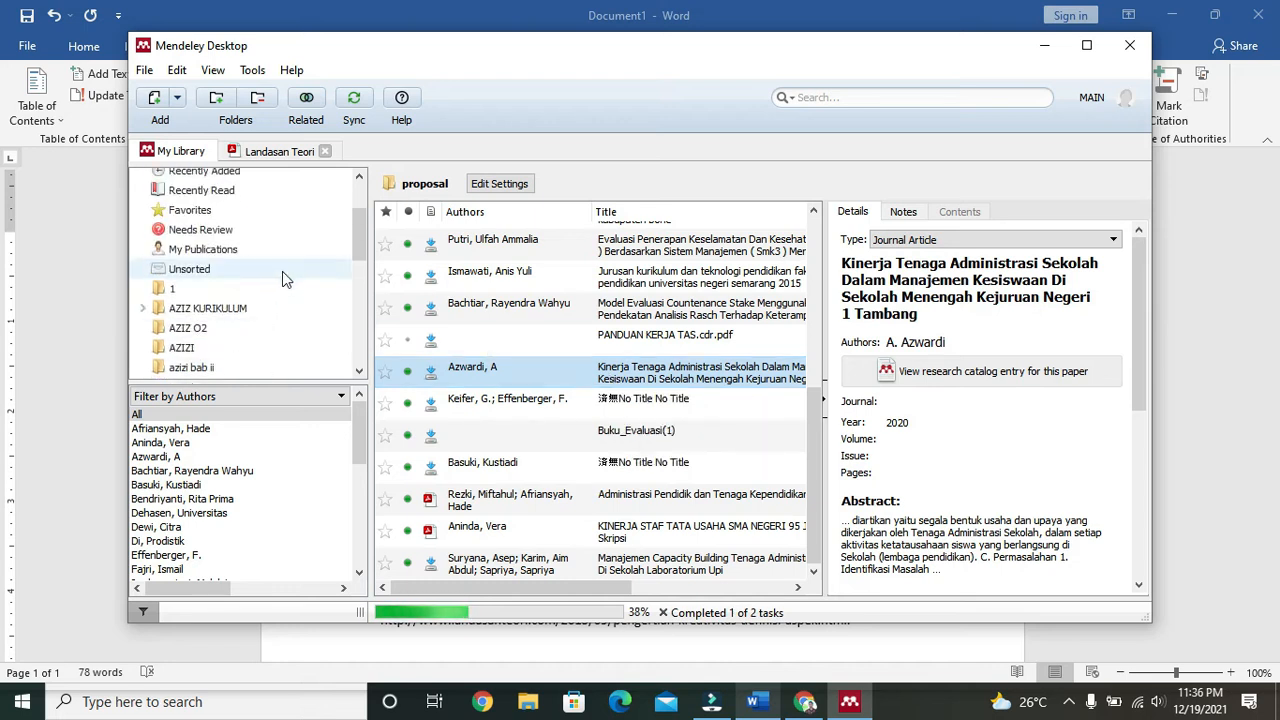
pyautogui.click(155, 100)
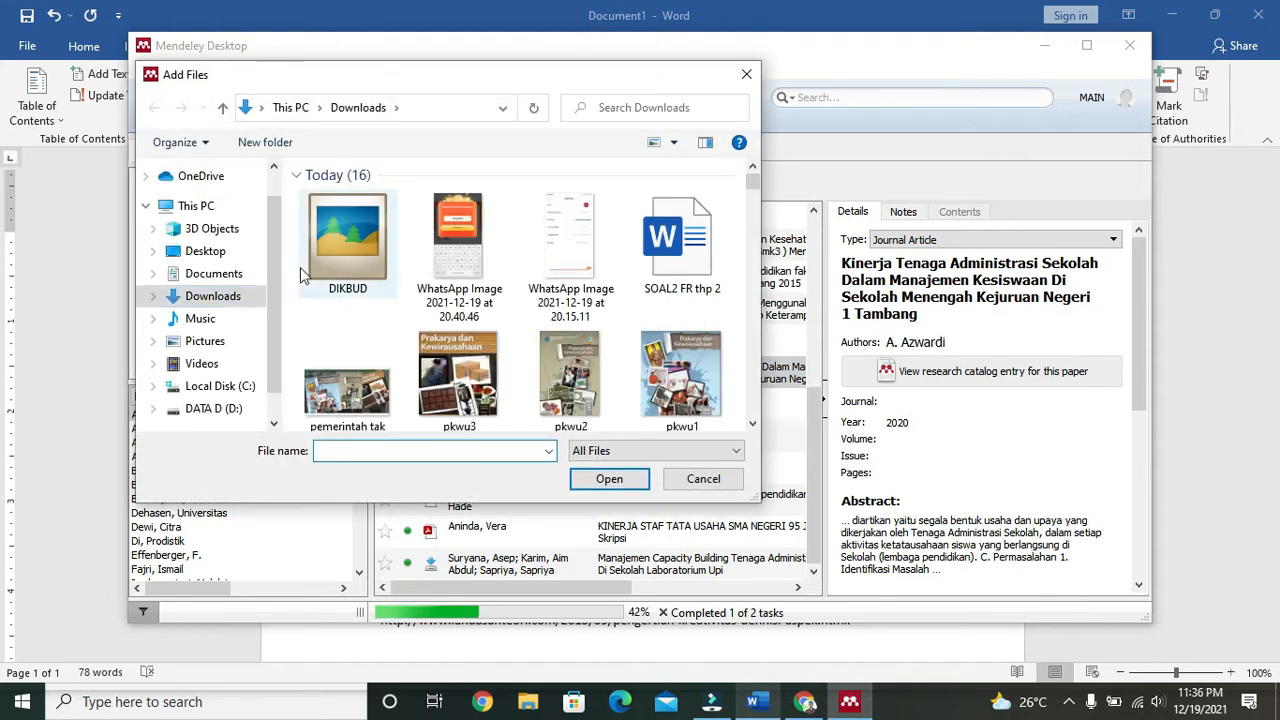
pyautogui.scroll(-5, 348, 325)
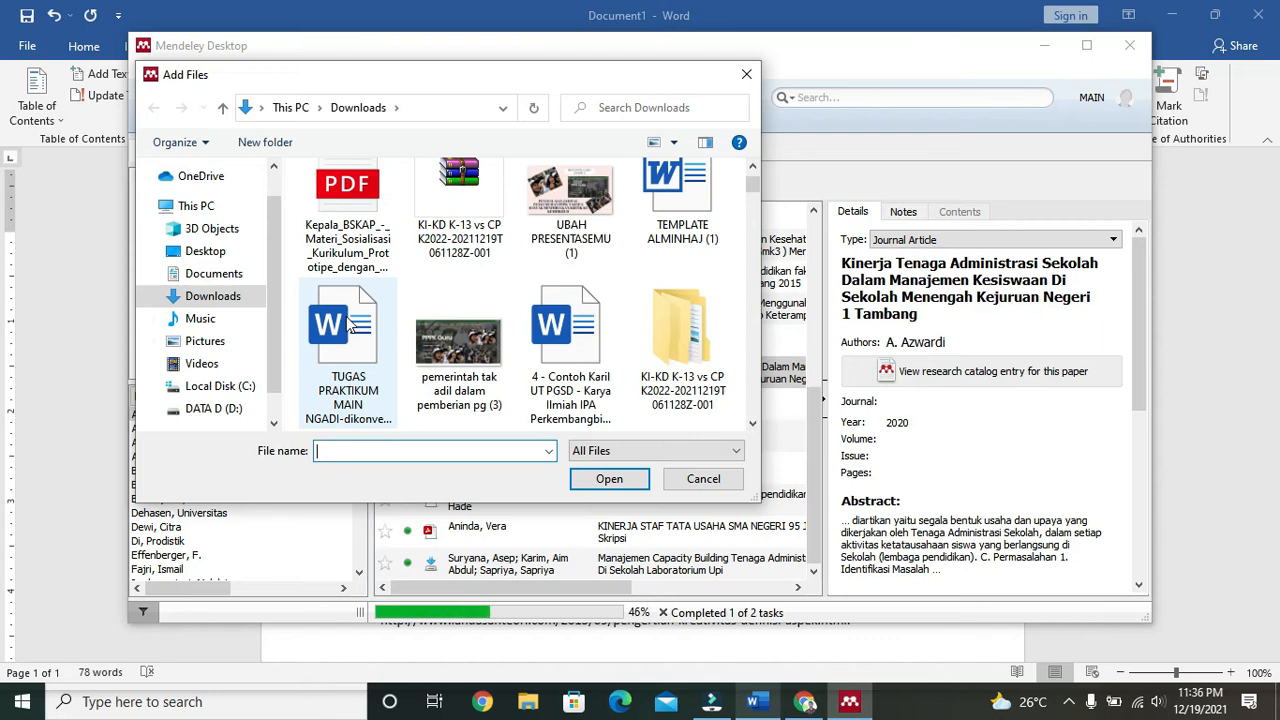
pyautogui.scroll(1, 349, 324)
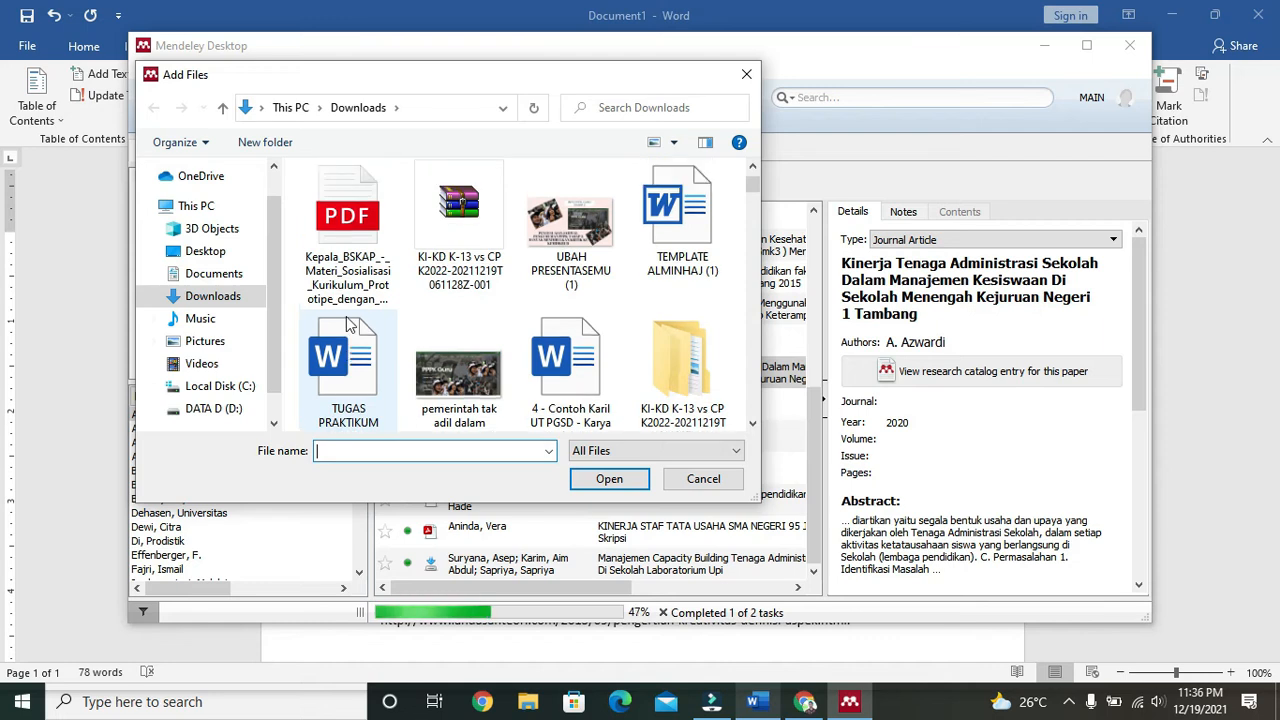
pyautogui.doubleClick(347, 230)
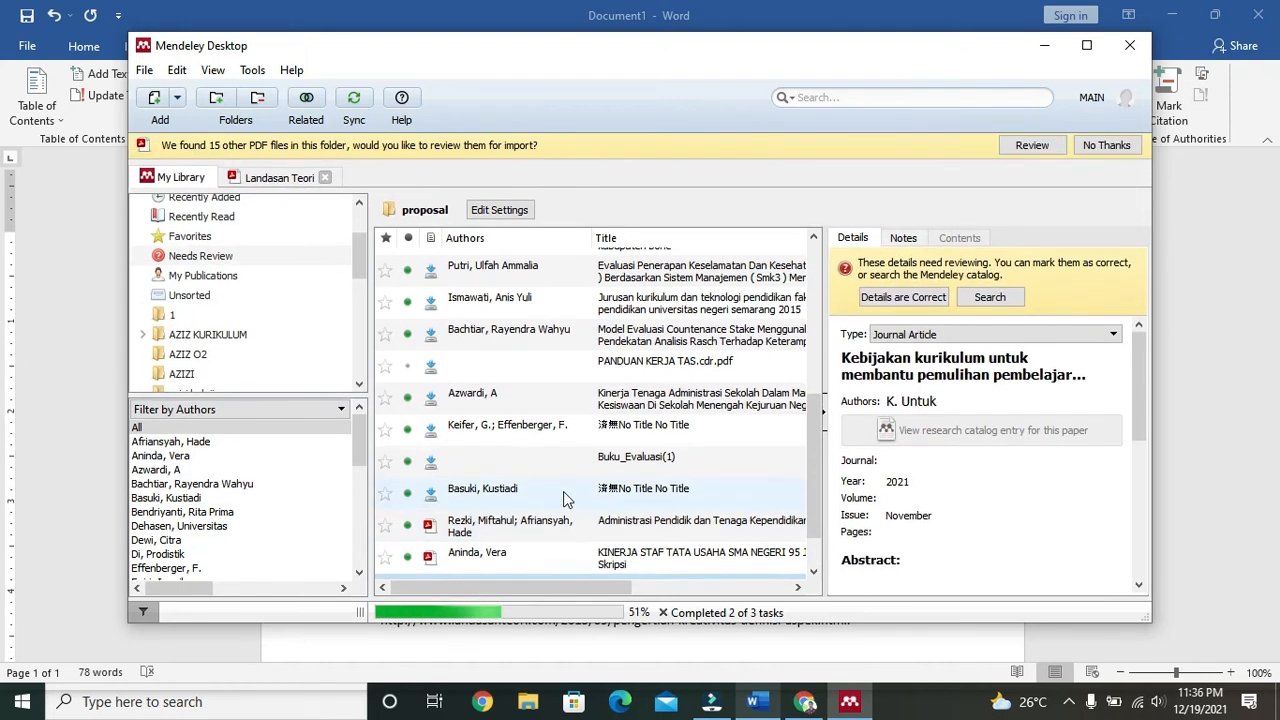
# Step: Replace the imported entry's author name with Kemdikbudristek
pyautogui.scroll(-1, 528, 277)
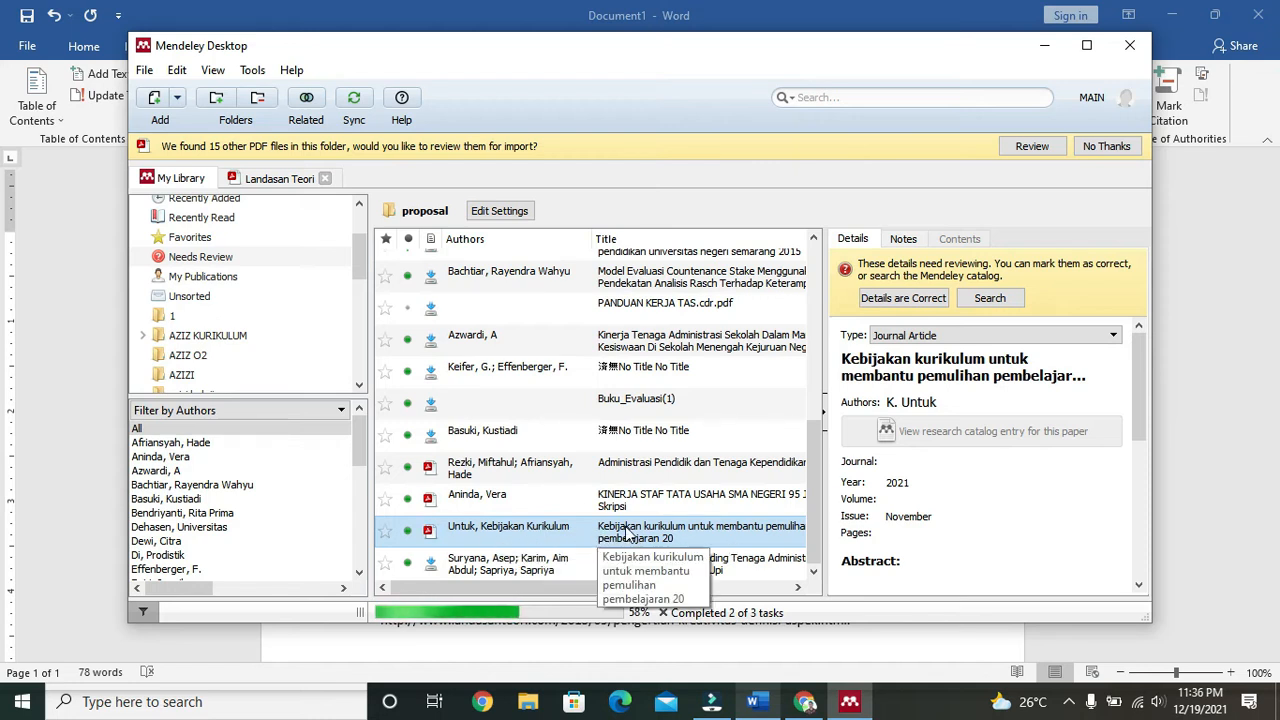
pyautogui.click(985, 407)
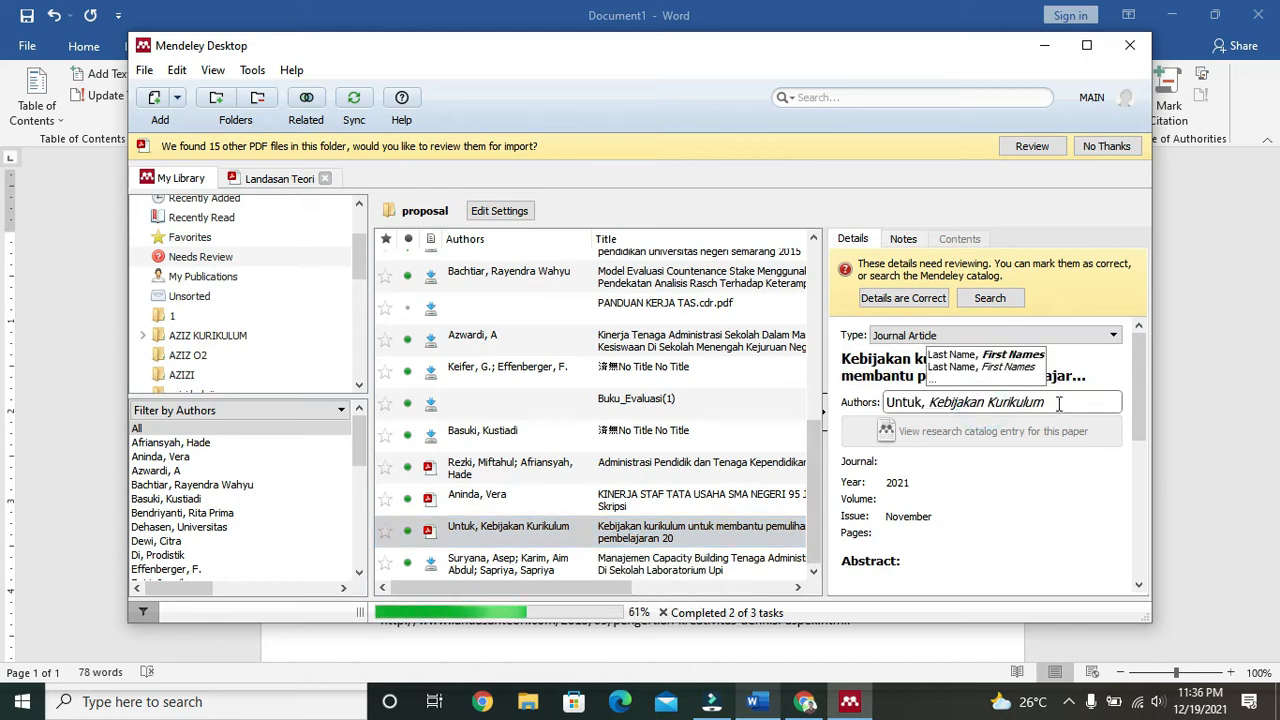
pyautogui.moveTo(1059, 402); pyautogui.dragTo(863, 409)
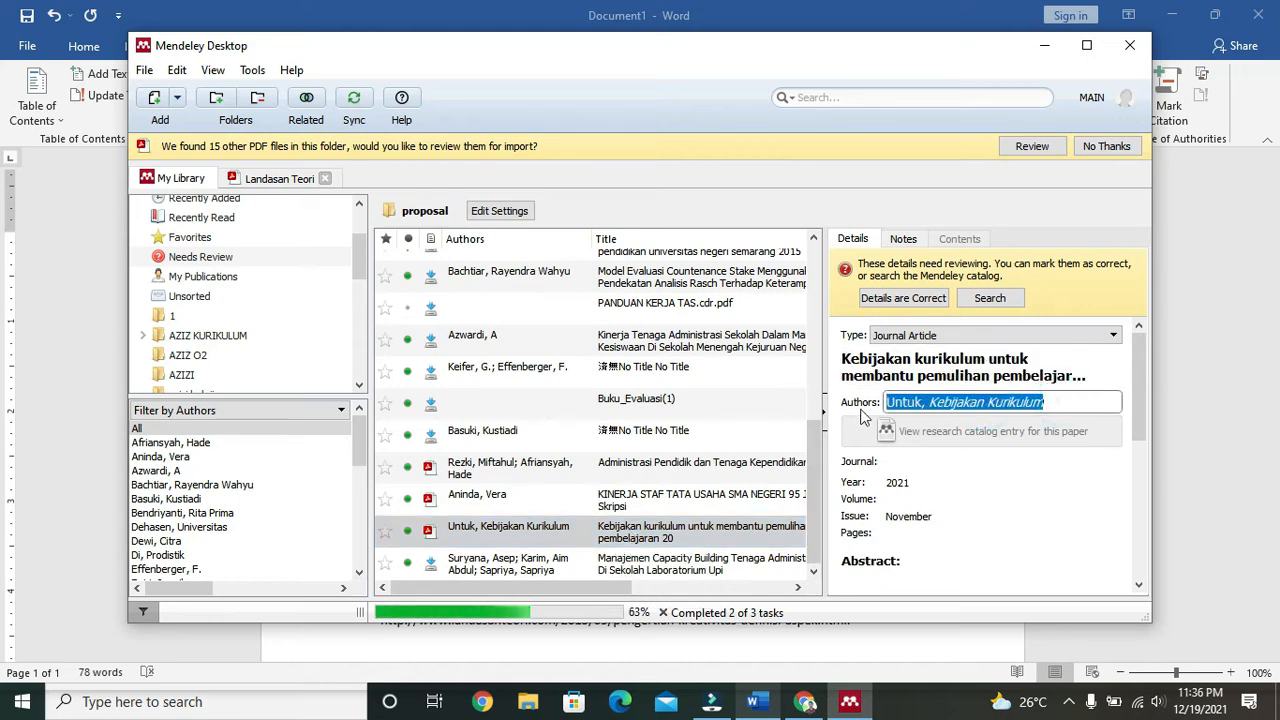
pyautogui.write('K')
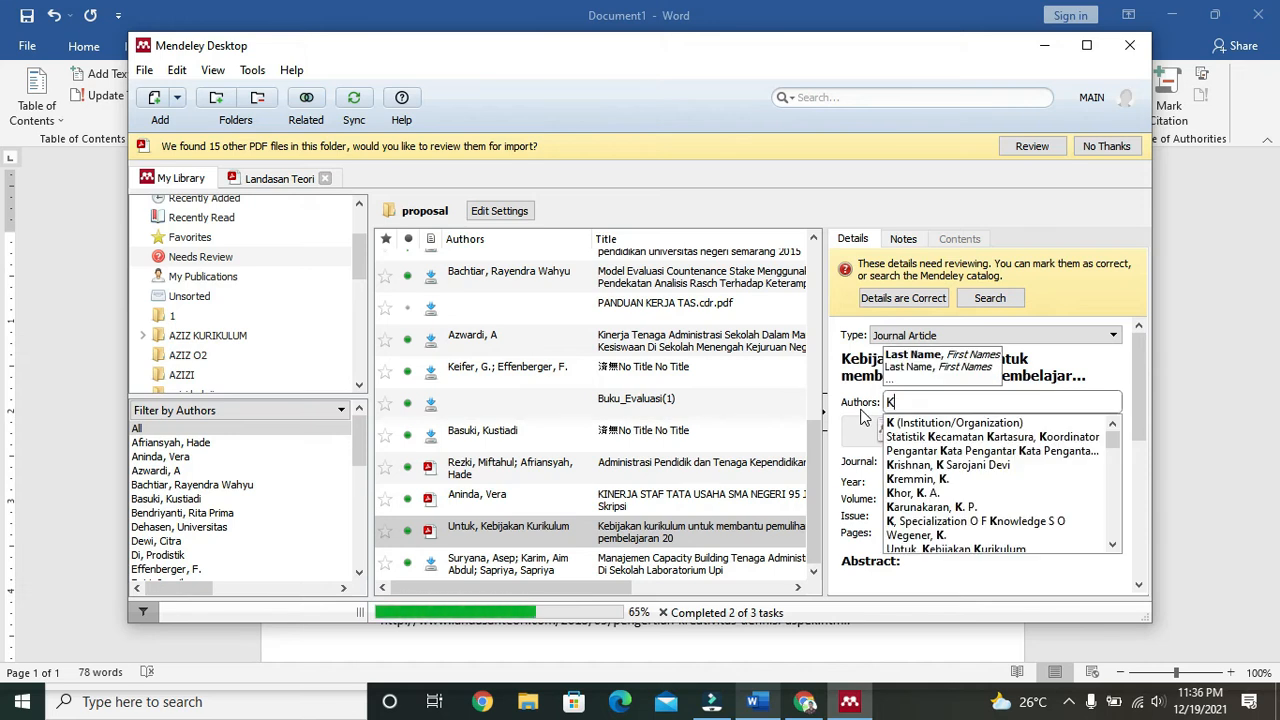
pyautogui.write('emdikbu')
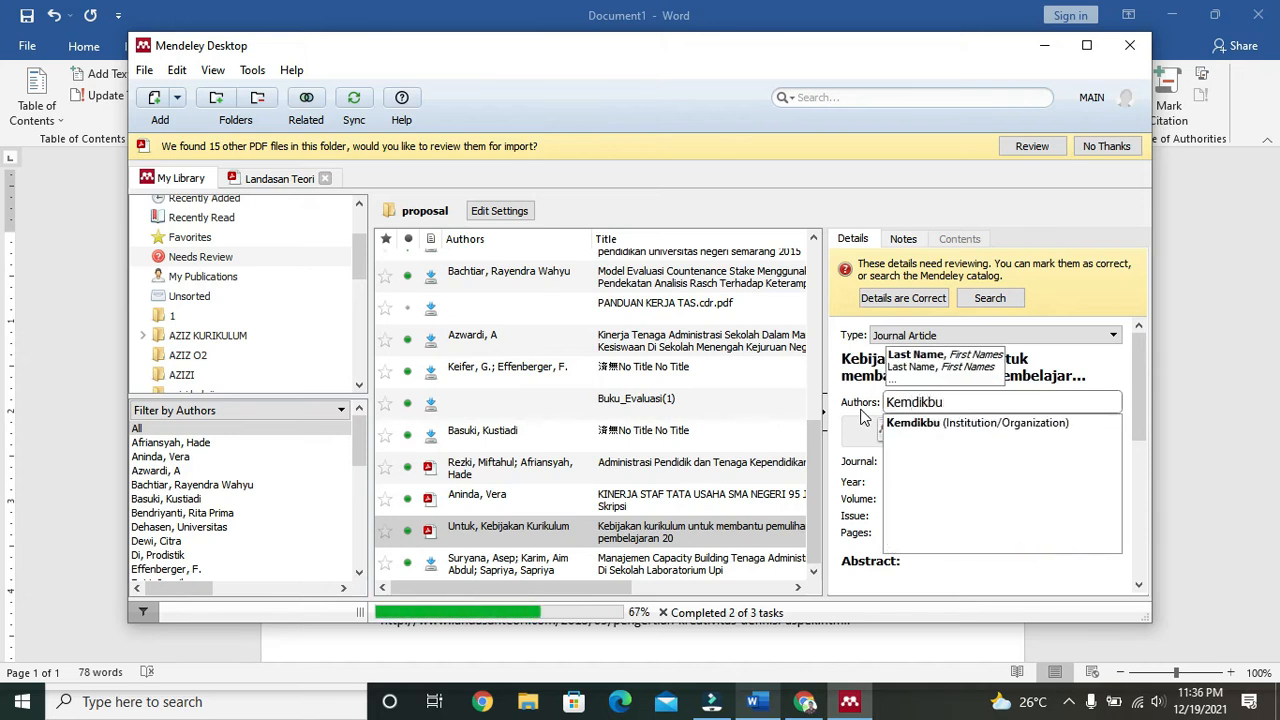
pyautogui.write('dristek')
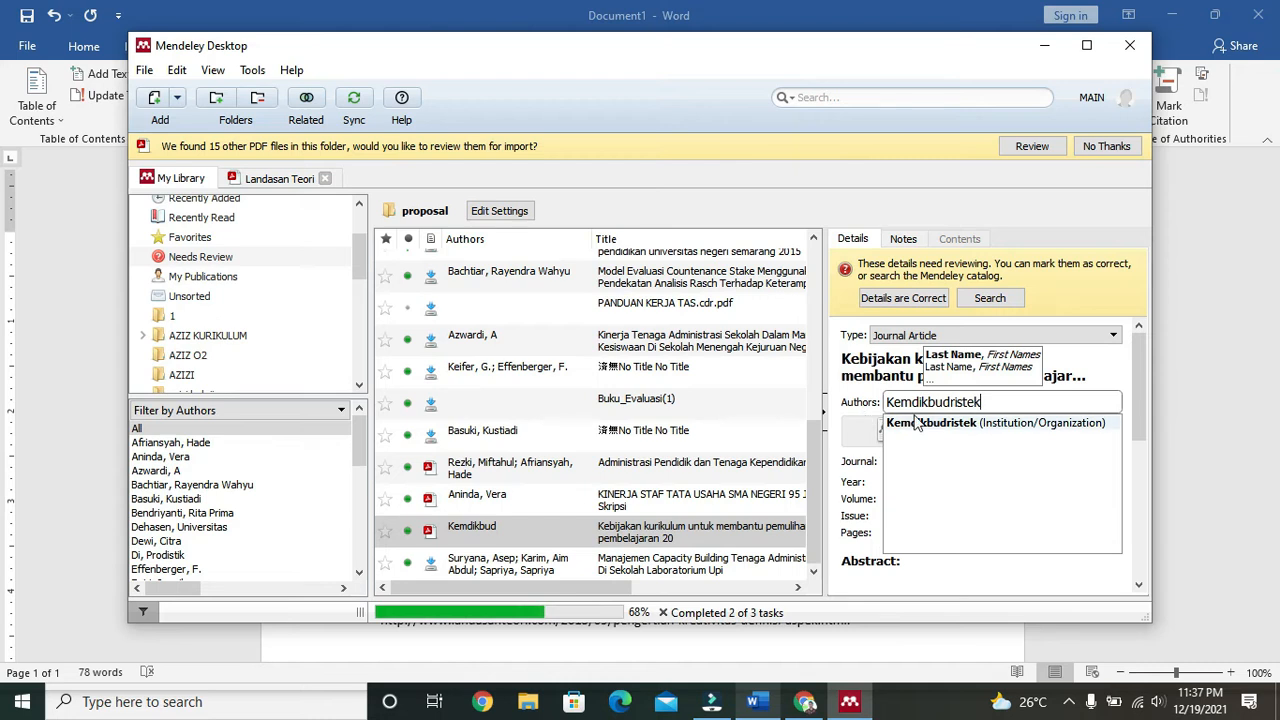
pyautogui.click(1075, 376)
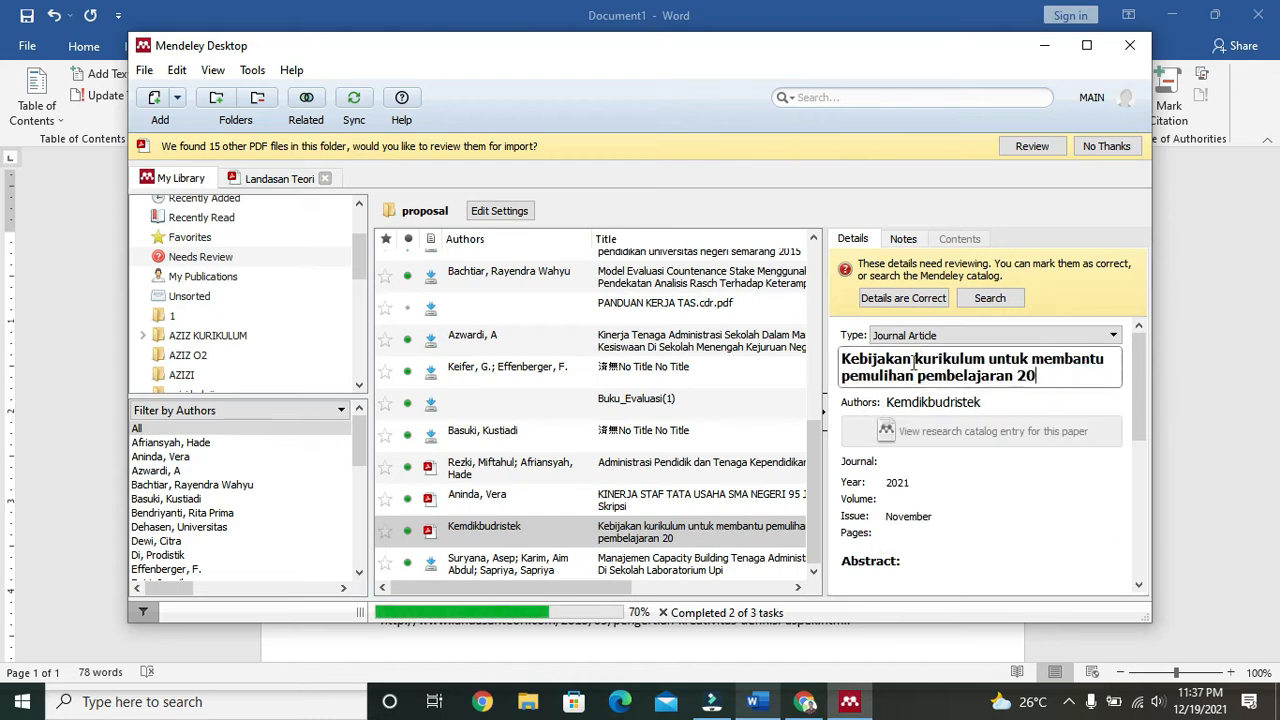
# Step: Change the entry's reference type from Journal Article to Book
pyautogui.click(980, 335)
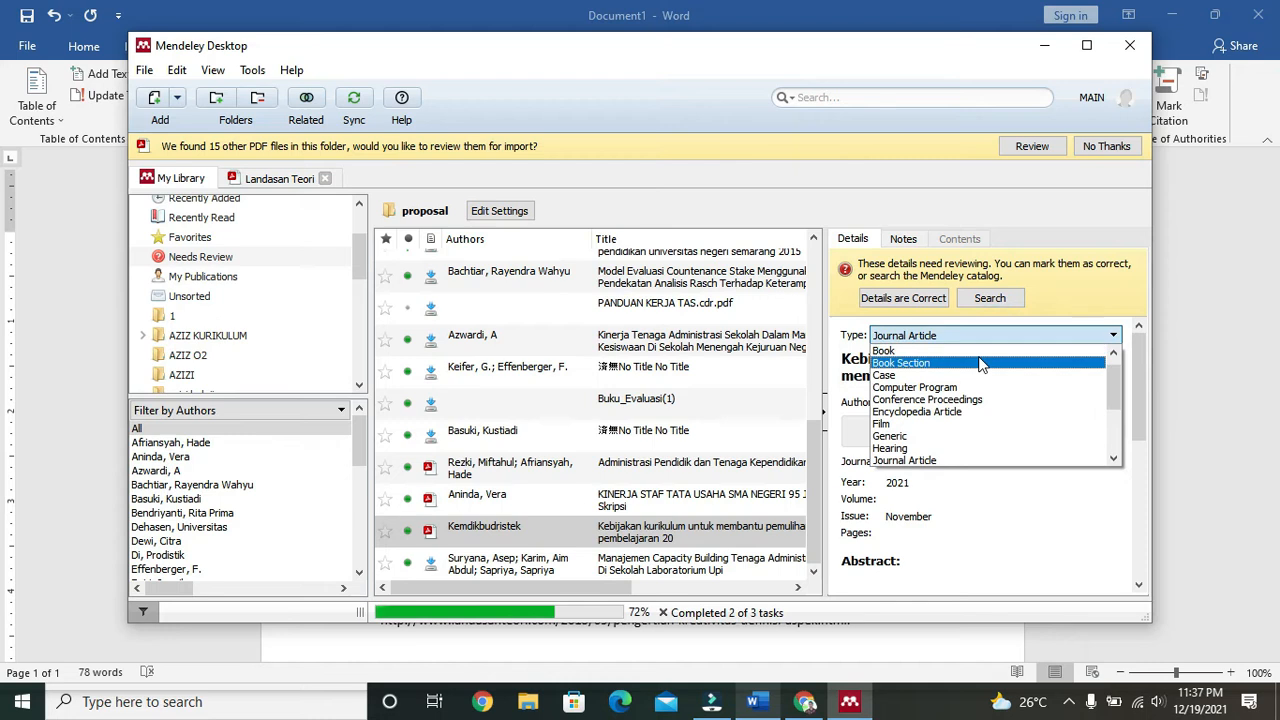
pyautogui.click(975, 350)
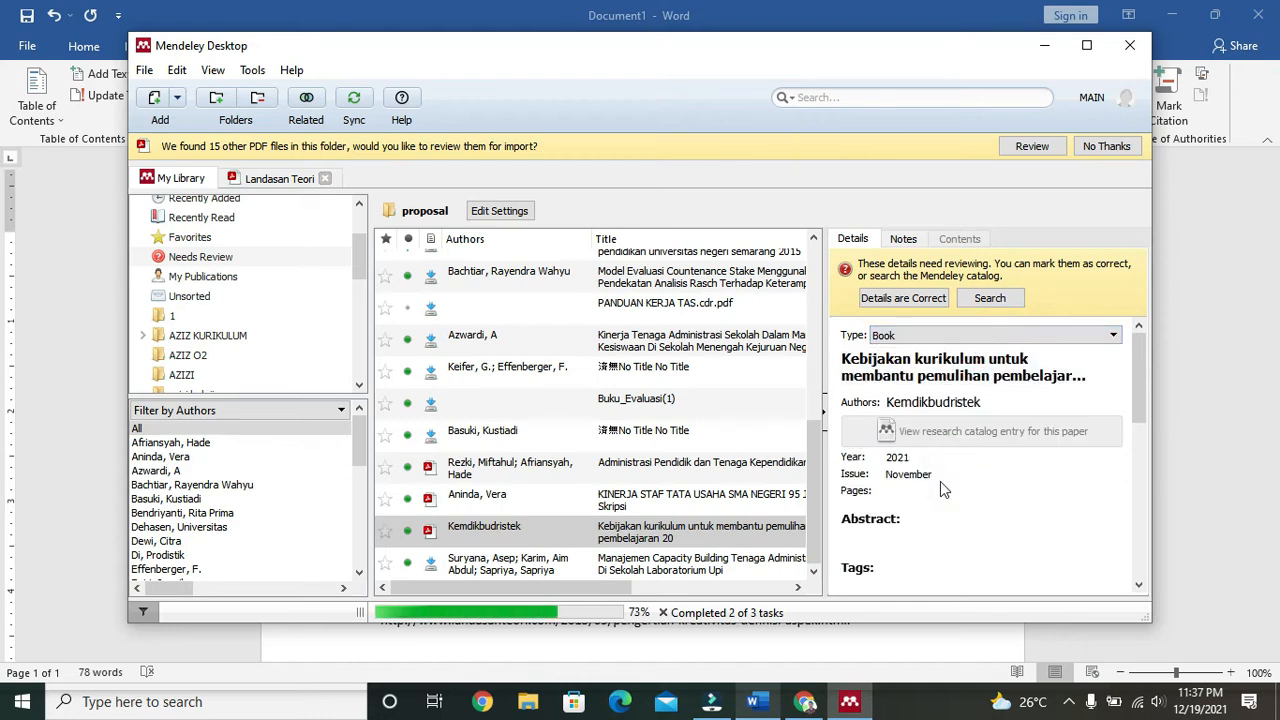
pyautogui.click(715, 542)
# Step: Select the slide title 'Hasil Evaluasi Dokumen Kurikulum 2013' in the Kemdikbudristek PDF, then start a new line in Word
pyautogui.doubleClick(715, 542)
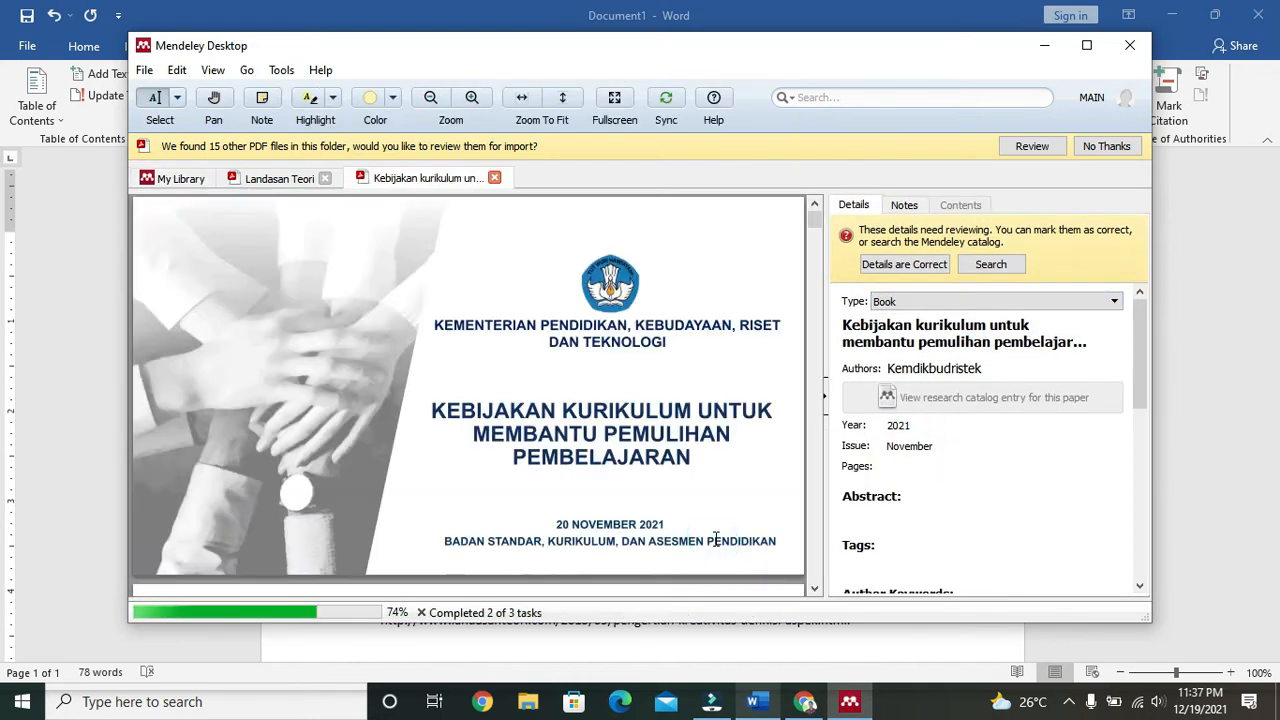
pyautogui.scroll(-6, 667, 478)
pyautogui.scroll(-10, 667, 478)
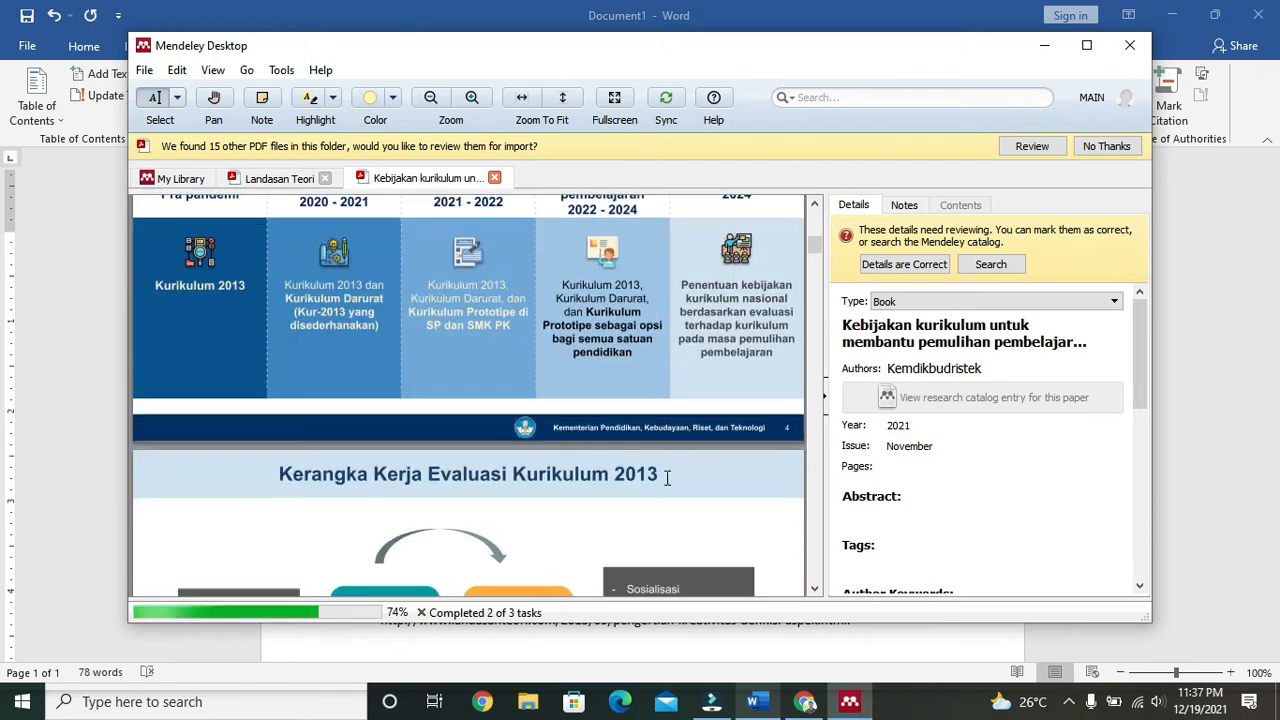
pyautogui.scroll(2, 667, 478)
pyautogui.scroll(1, 667, 478)
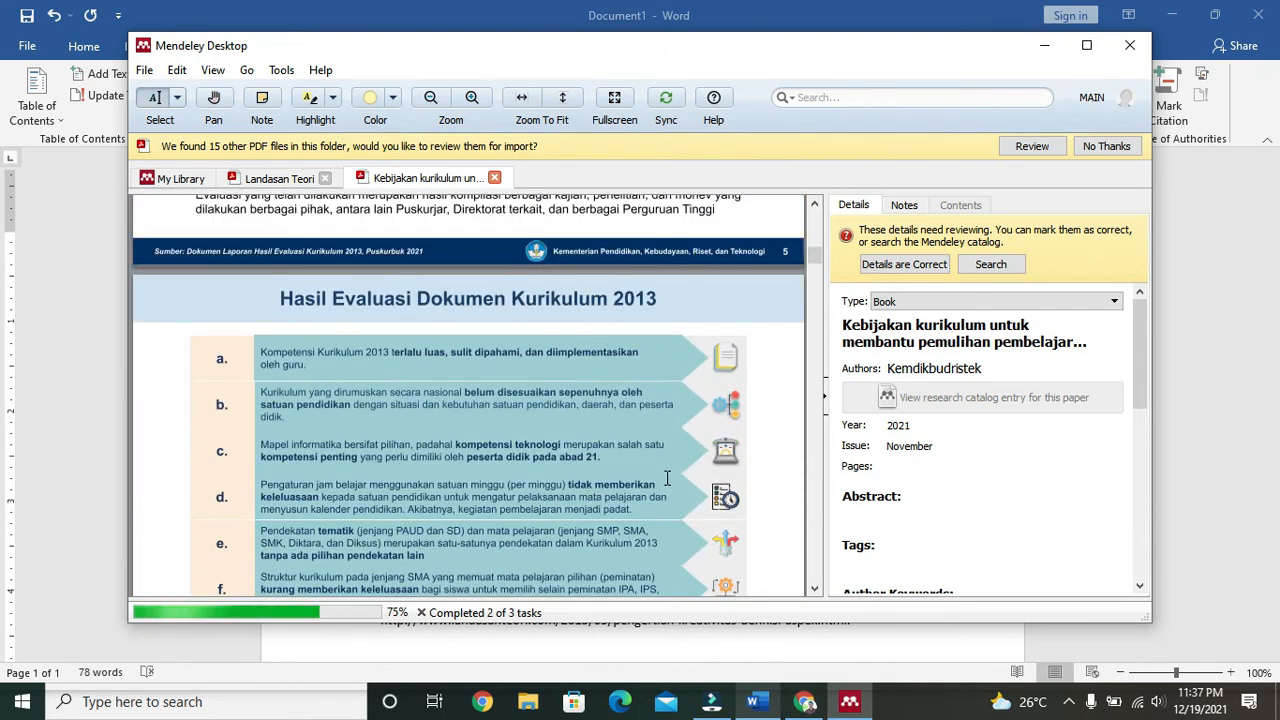
pyautogui.moveTo(278, 298); pyautogui.dragTo(675, 299)
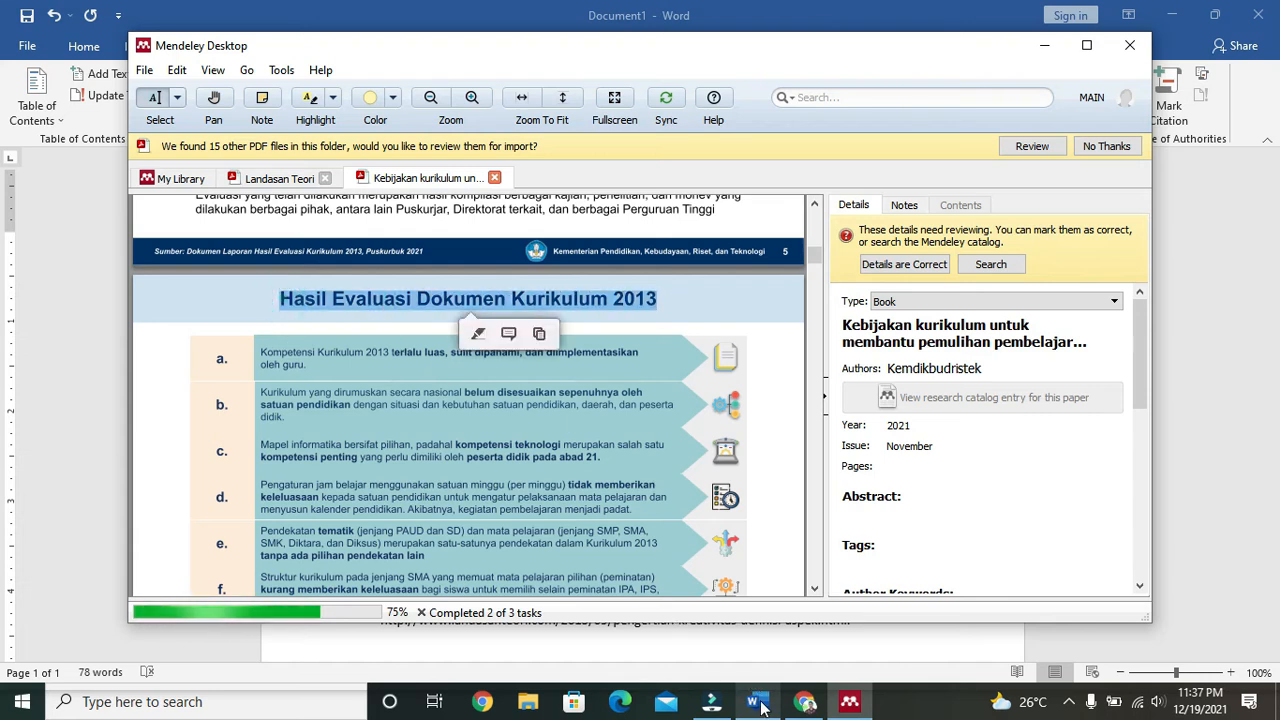
pyautogui.click(696, 655)
pyautogui.press('Return')
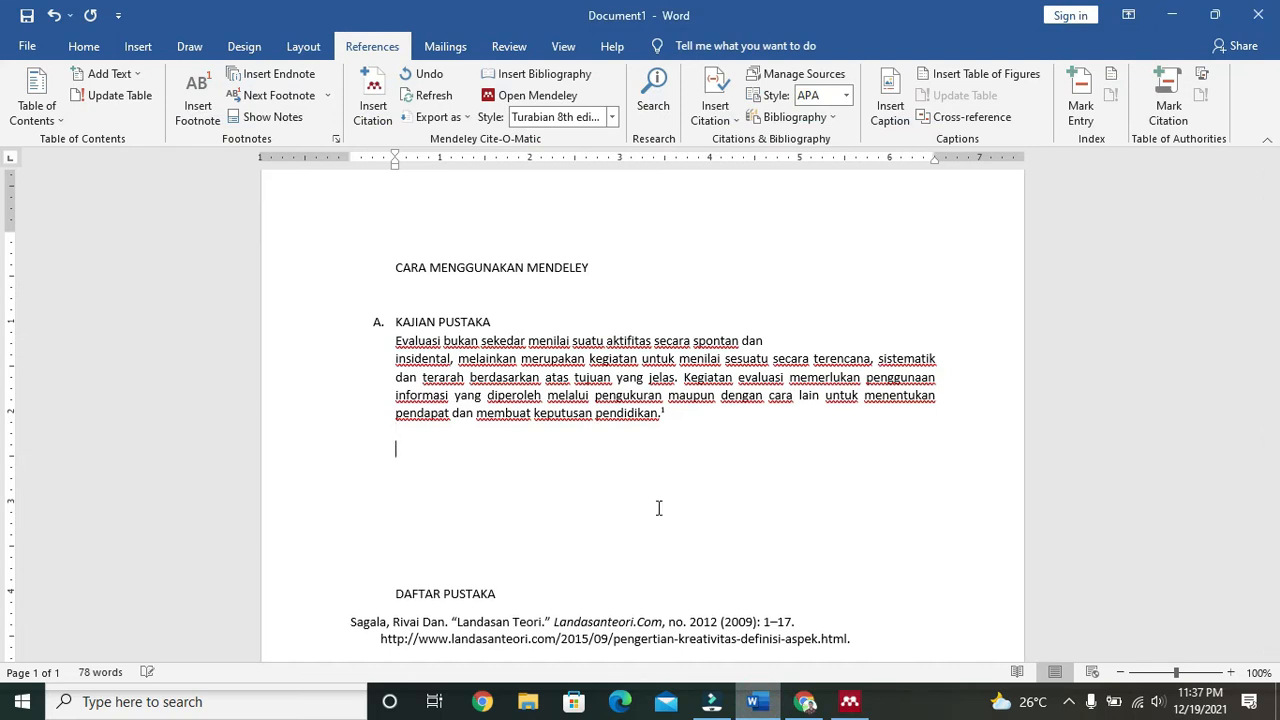
# Step: Paste 'Hasil Evaluasi Dokumen Kurikulum 2013' and cite the Kemdikbudristek reference after it
pyautogui.write('Hasil Evaluasi Dokumen Kurikulum 2013 a.')
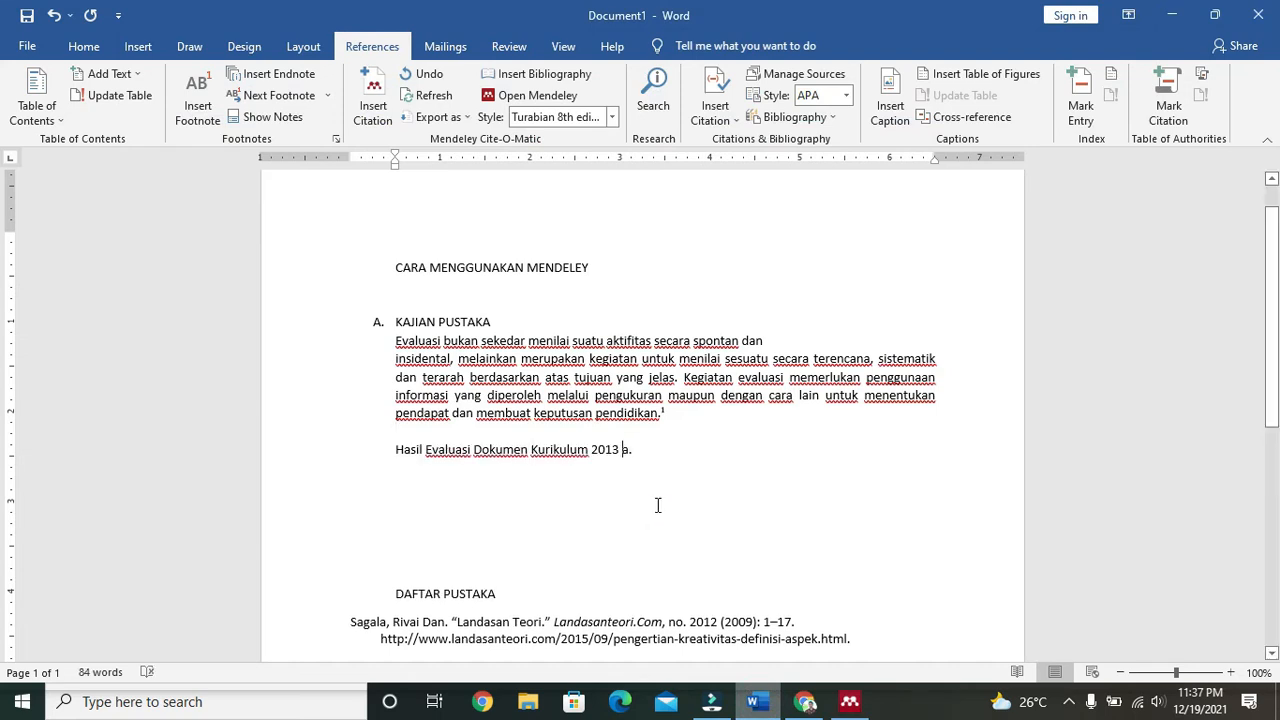
pyautogui.press('BackSpace')
pyautogui.press('BackSpace')
pyautogui.click(373, 100)
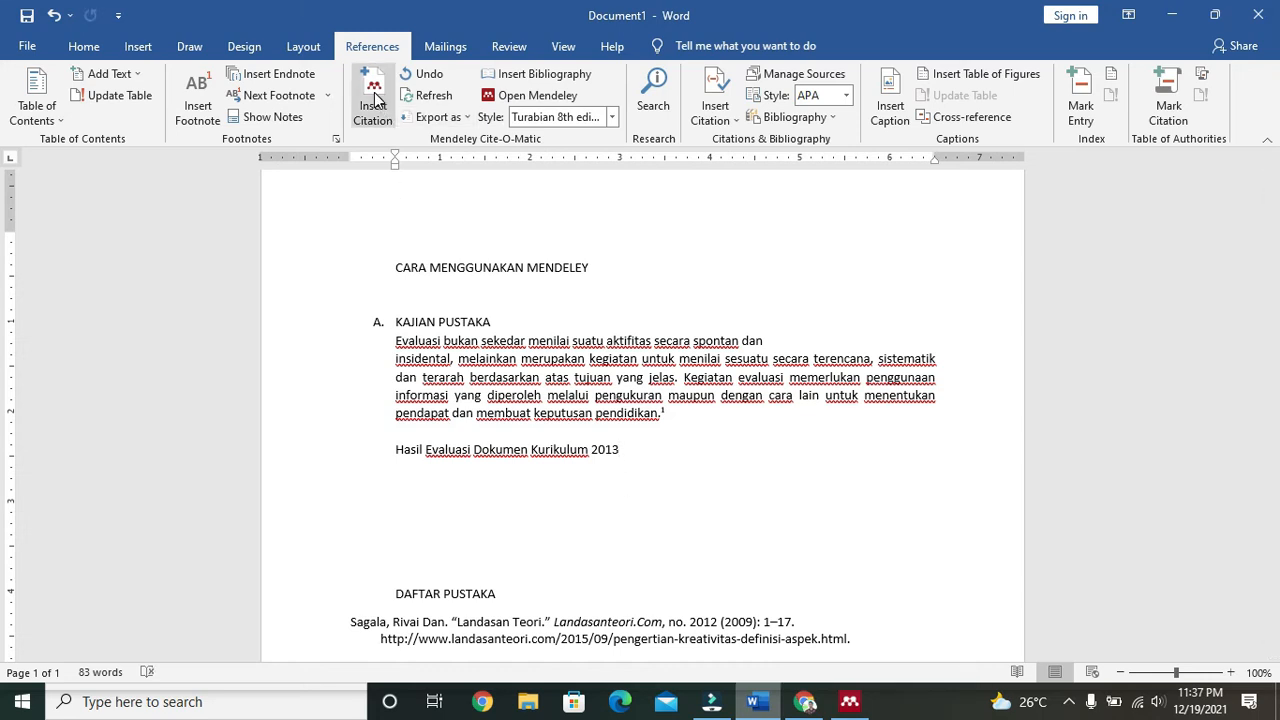
pyautogui.write('k')
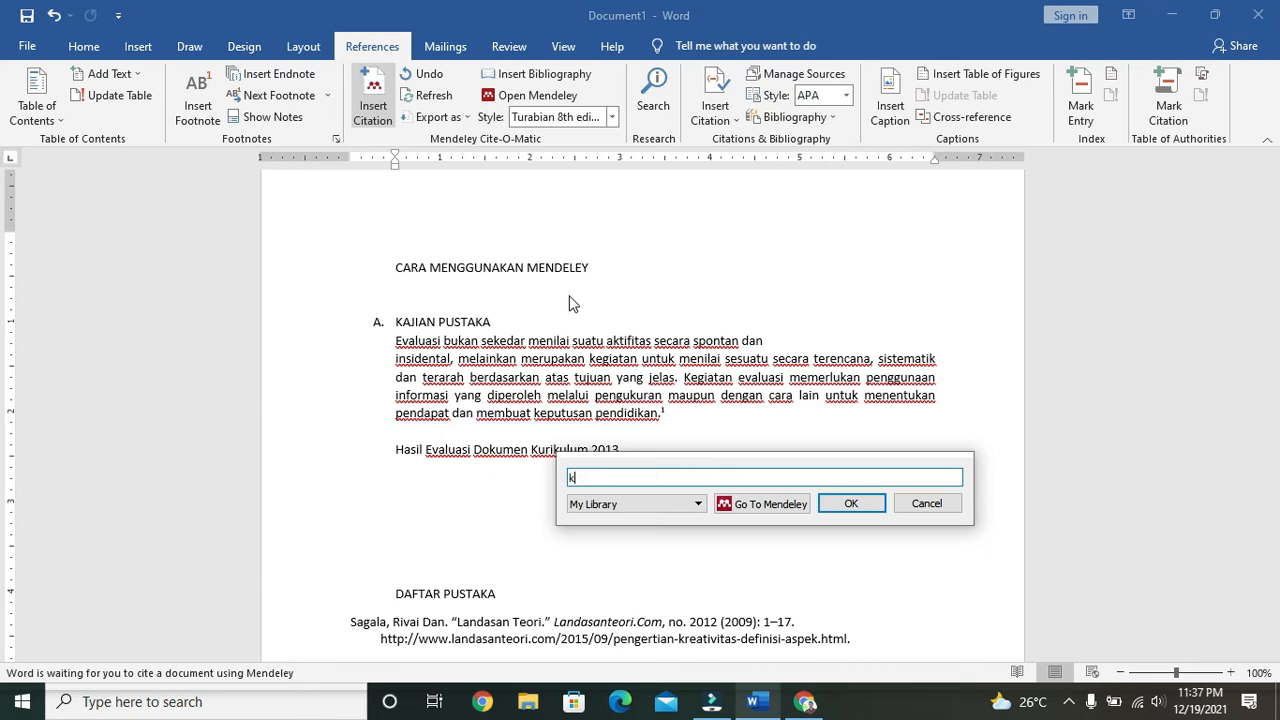
pyautogui.write('emdikbud')
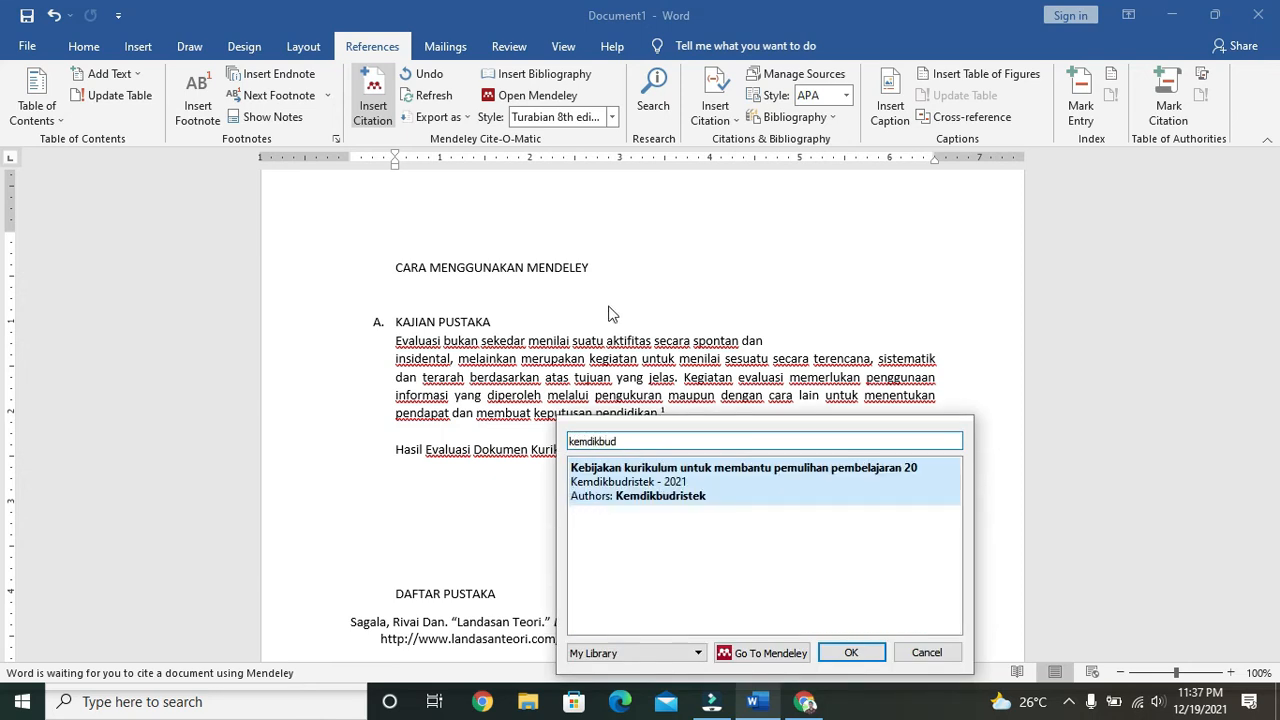
pyautogui.click(780, 488)
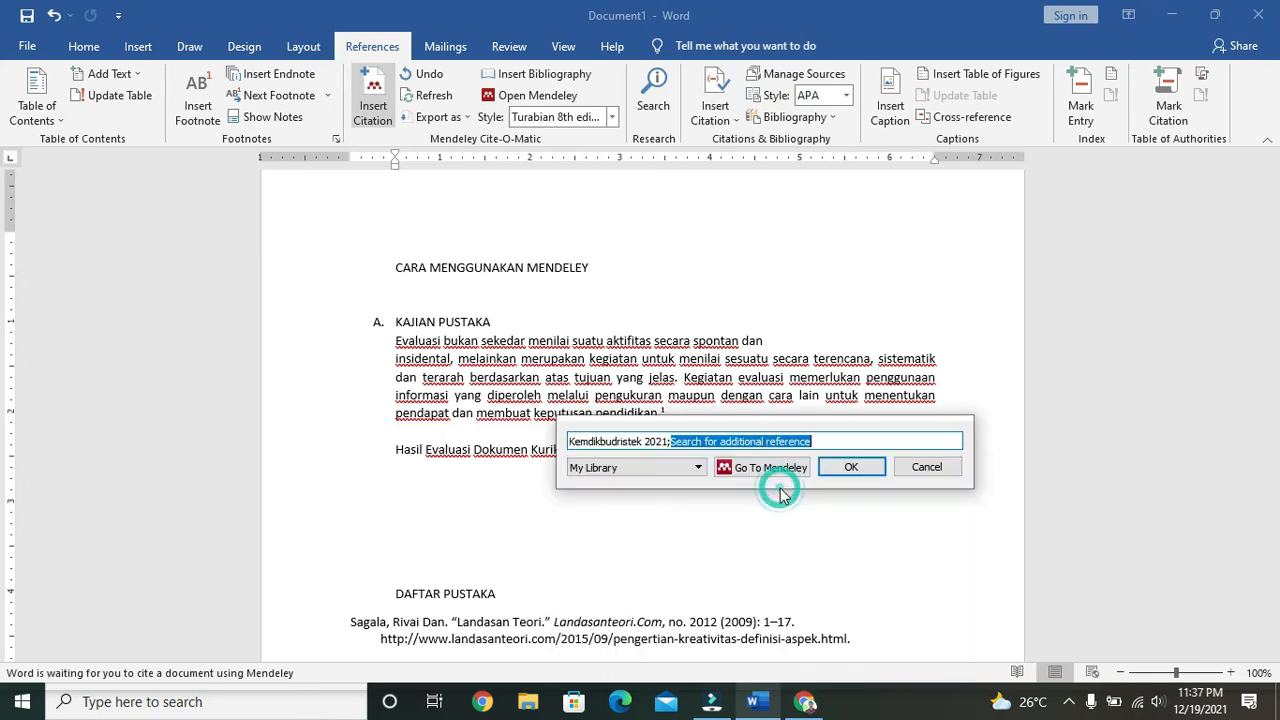
pyautogui.click(836, 466)
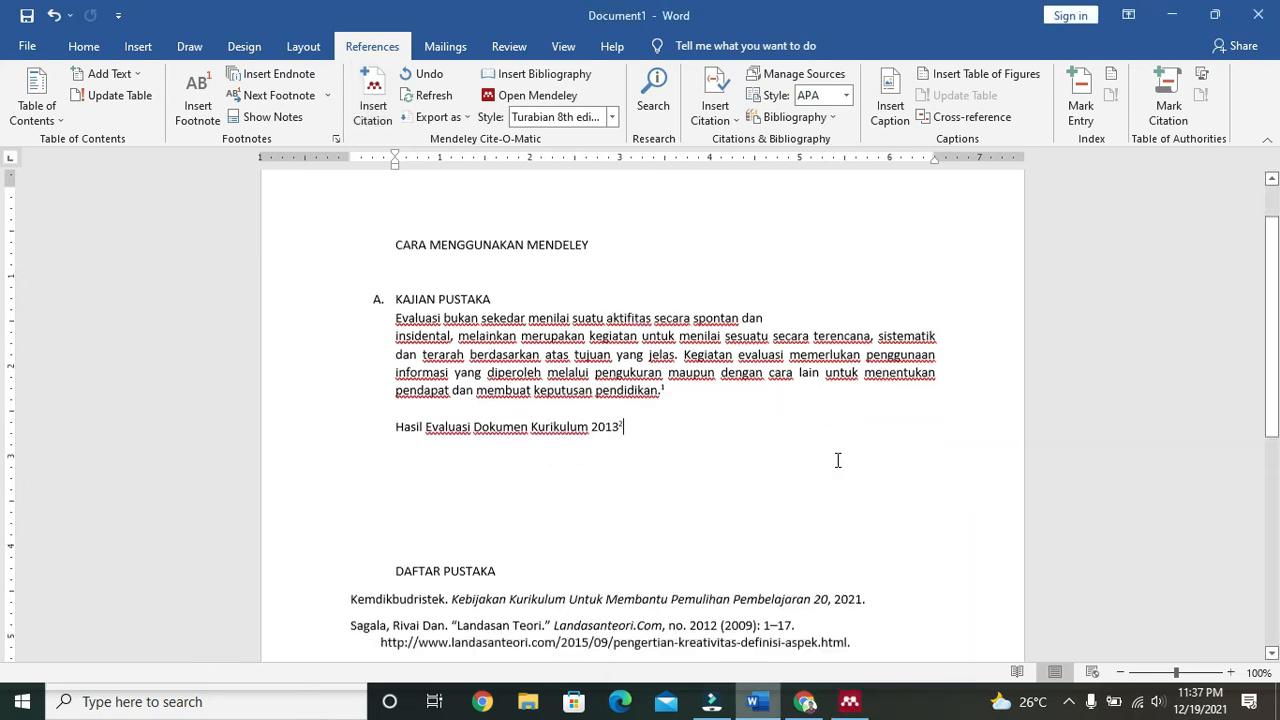
# Step: Move DAFTAR PUSTAKA to a new page and indent footnote 2 to match footnote 1
pyautogui.scroll(-4, 585, 466)
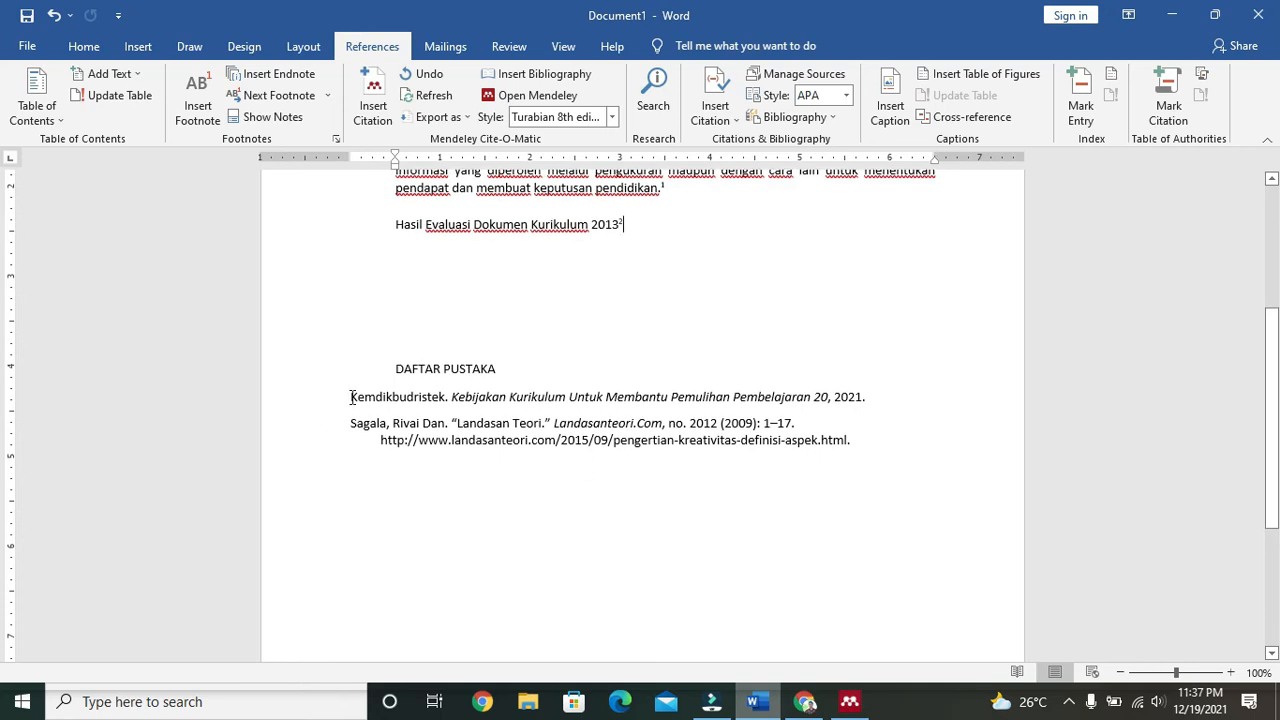
pyautogui.click(381, 379)
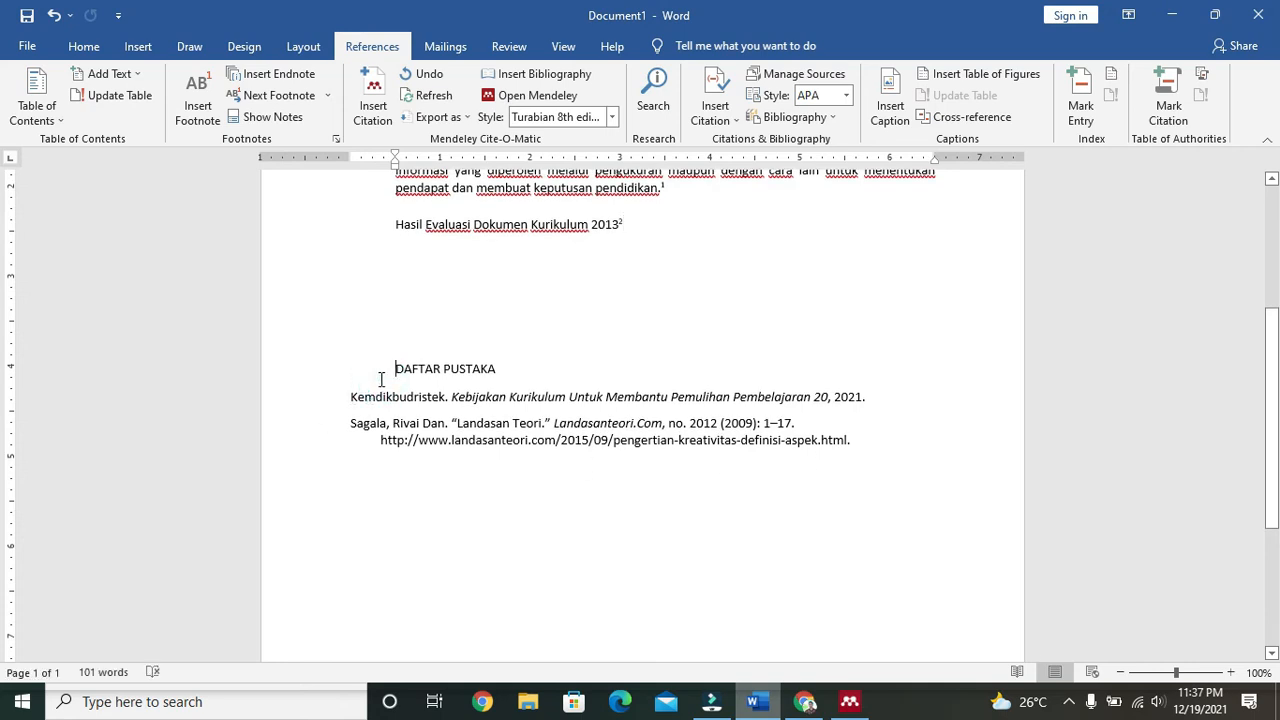
pyautogui.hotkey('ctrl', 'Return')
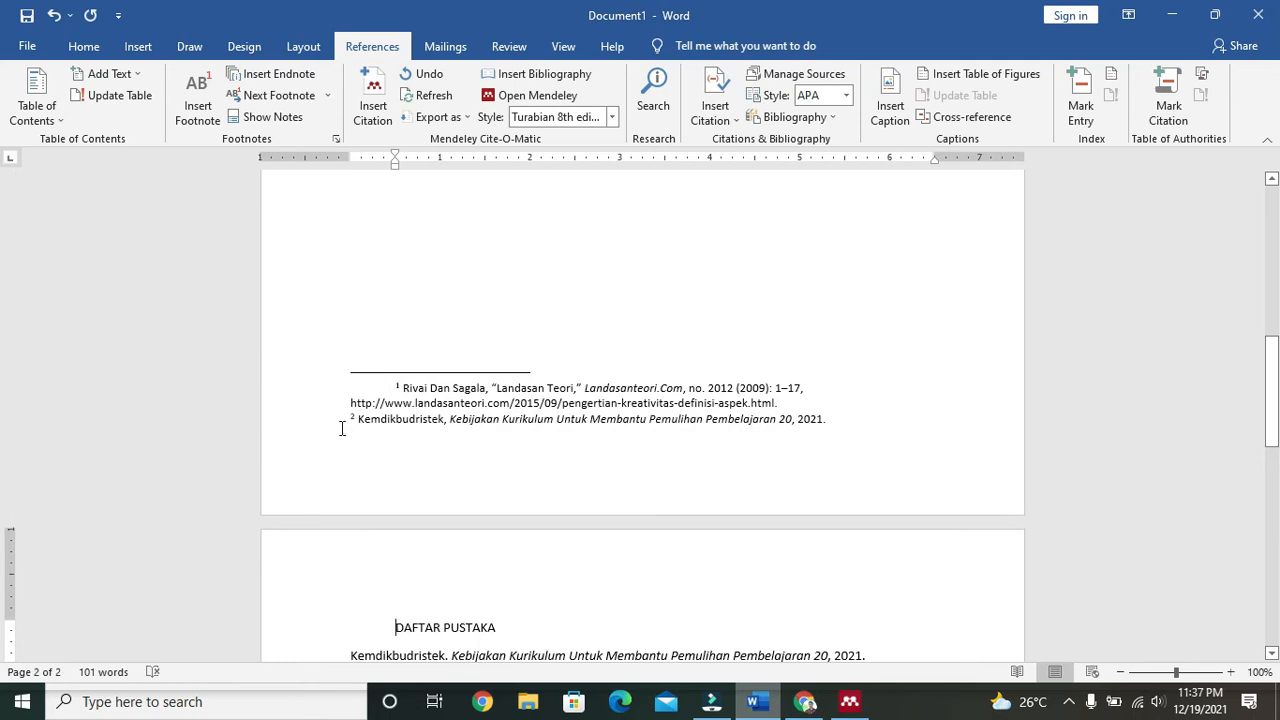
pyautogui.click(341, 427)
pyautogui.press('Tab')
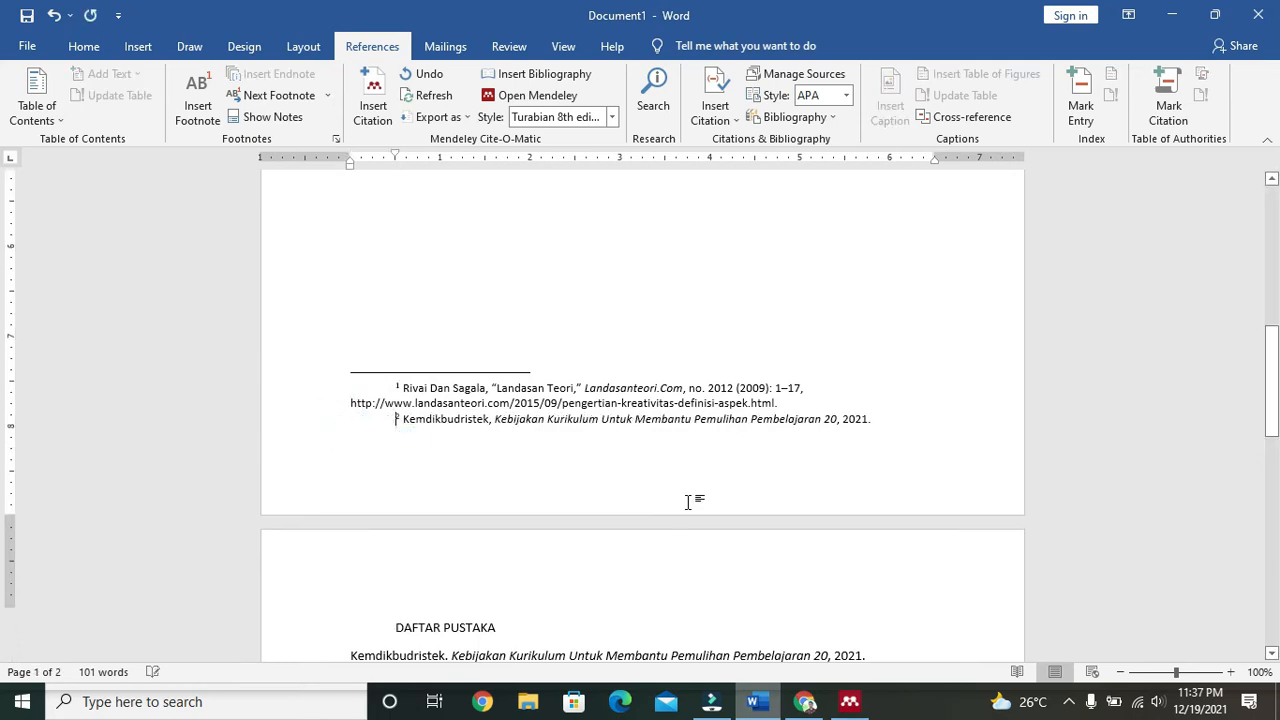
pyautogui.scroll(5, 700, 520)
pyautogui.click(849, 701)
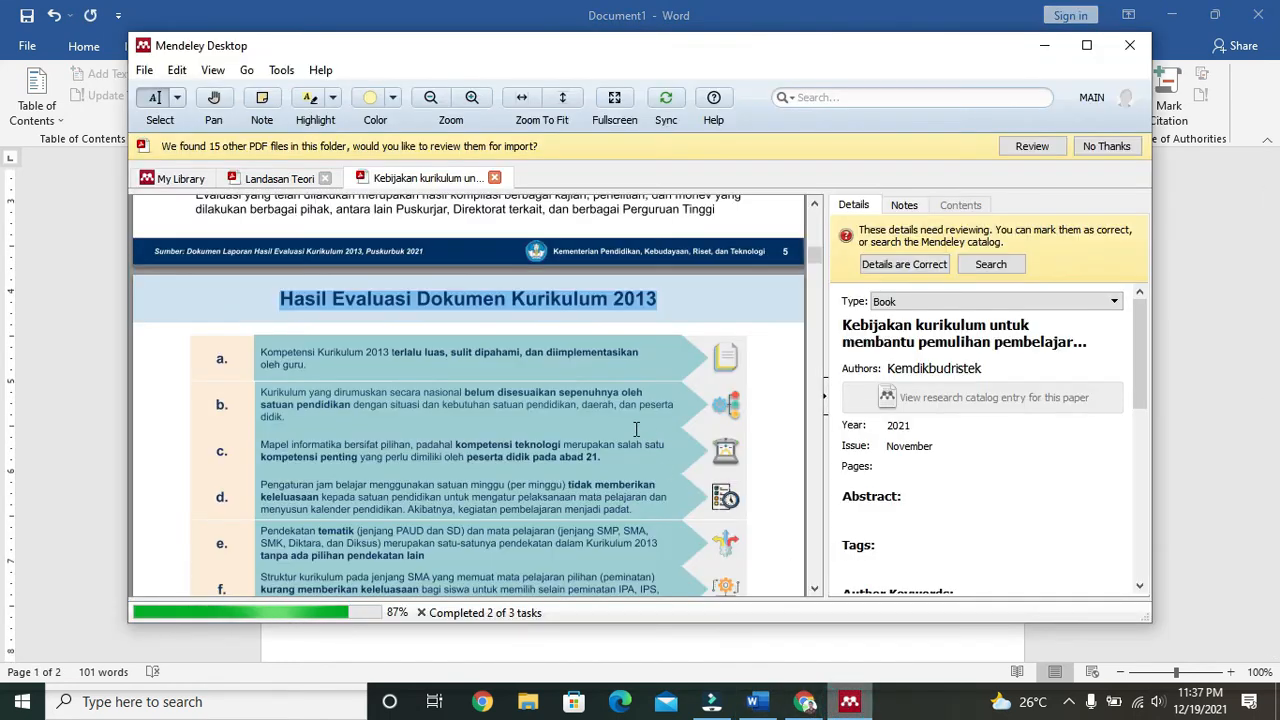
# Step: Open the KINERJA STAF TATA USAHA SMA NEGERI 95 JAKARTA Skripsi PDF from My Library
pyautogui.click(191, 184)
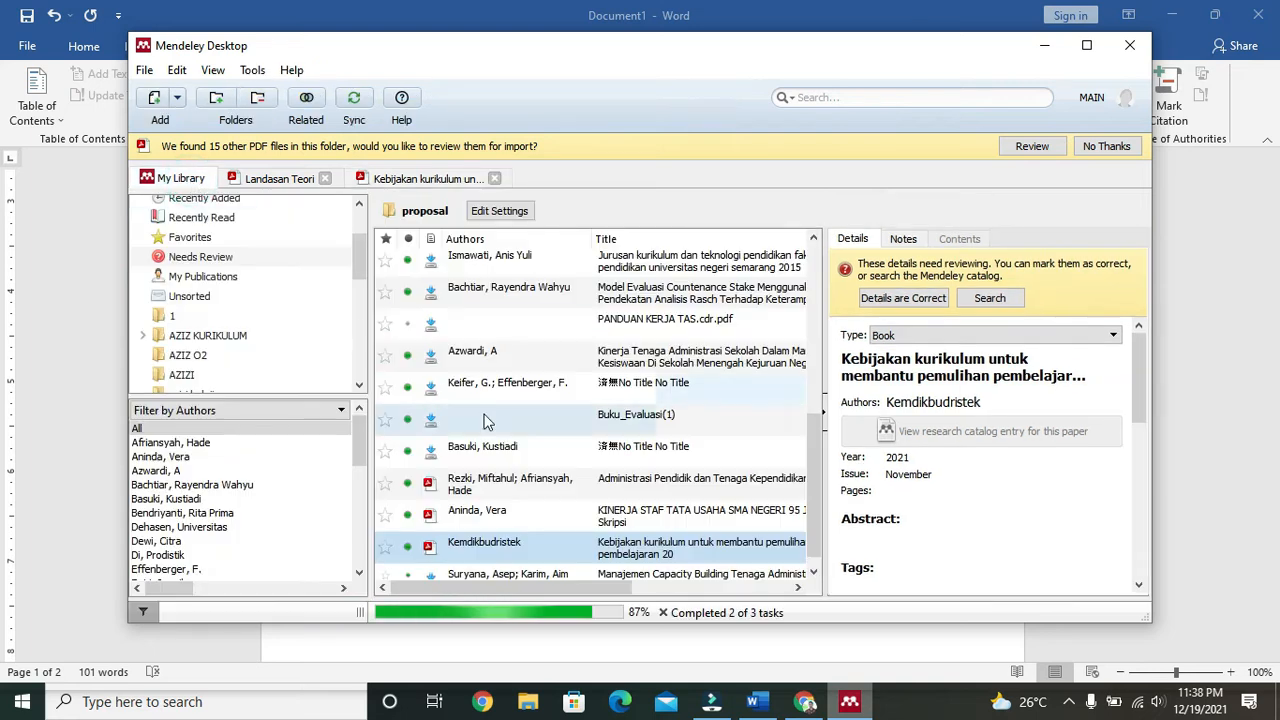
pyautogui.scroll(-1, 585, 470)
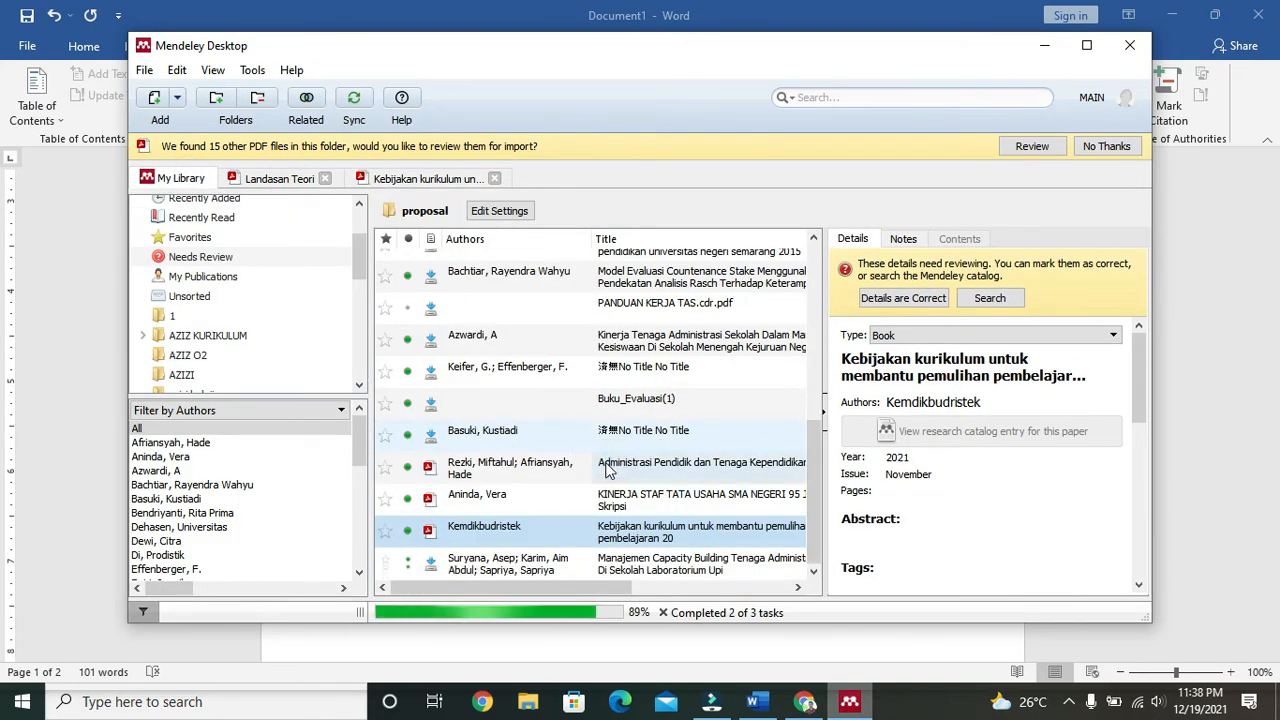
pyautogui.doubleClick(597, 508)
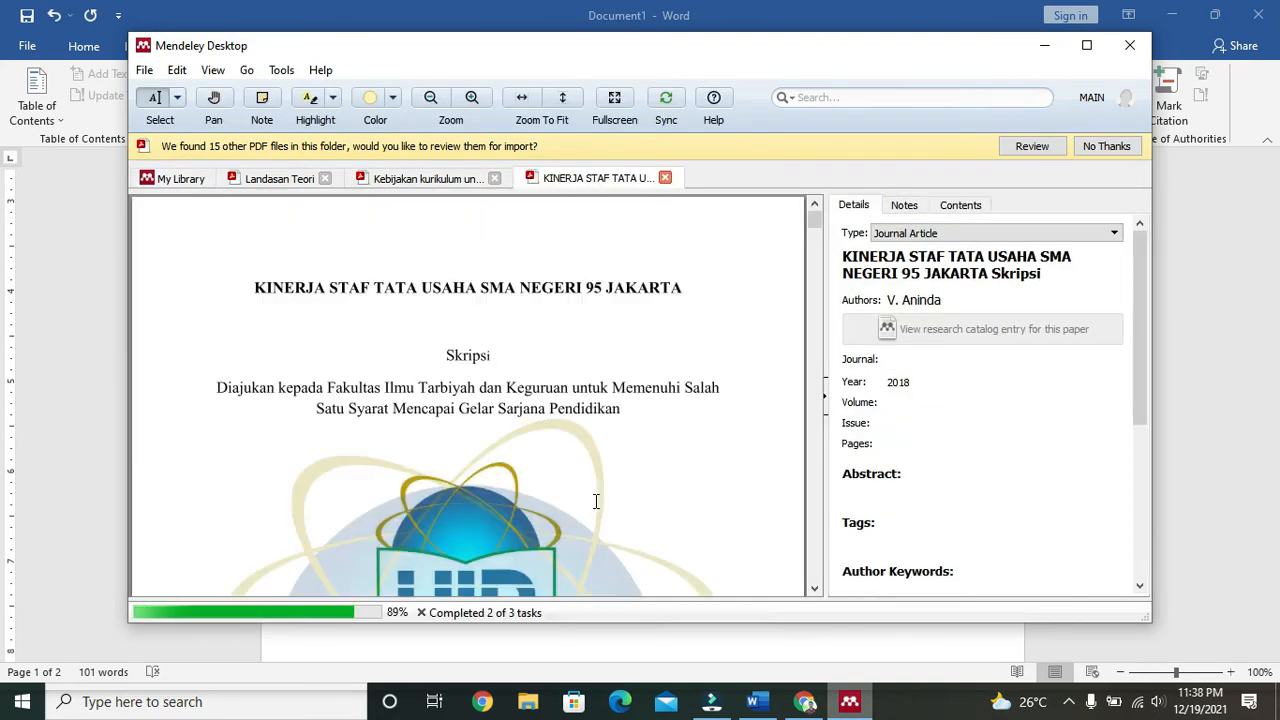
pyautogui.scroll(-5, 546, 425)
pyautogui.scroll(5, 546, 425)
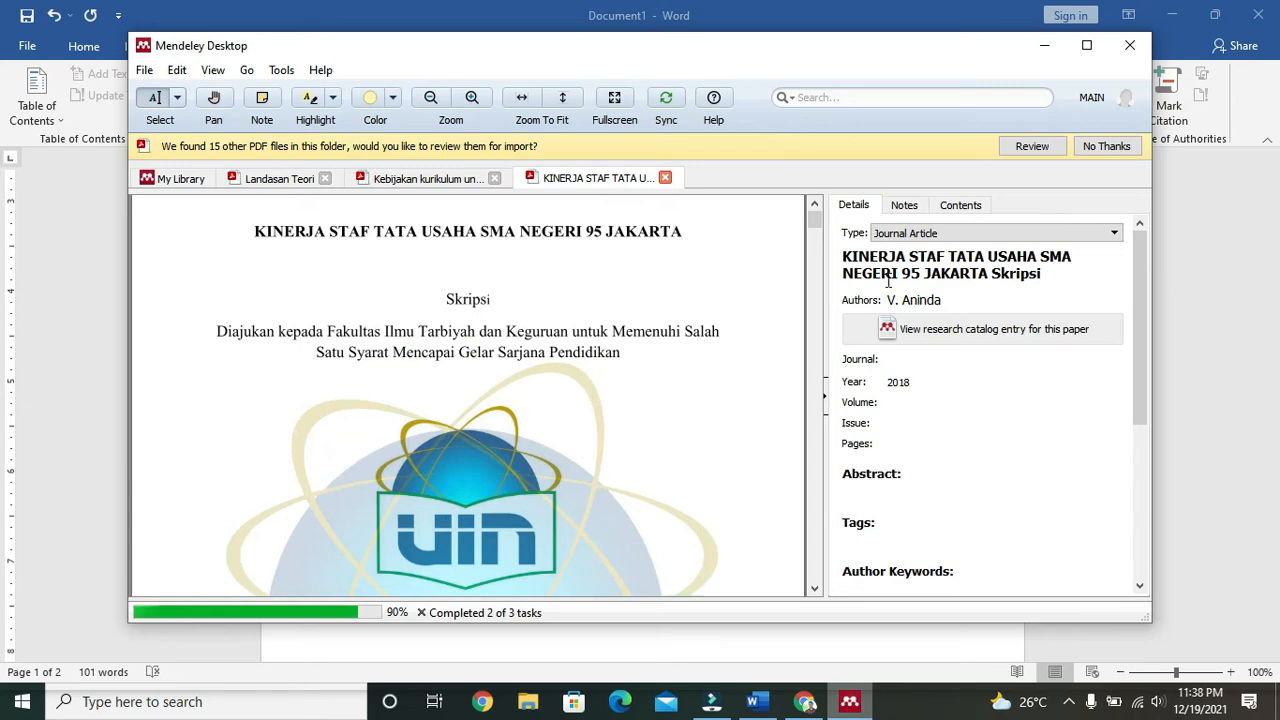
# Step: Change the document's type to Thesis in the Details panel
pyautogui.click(950, 233)
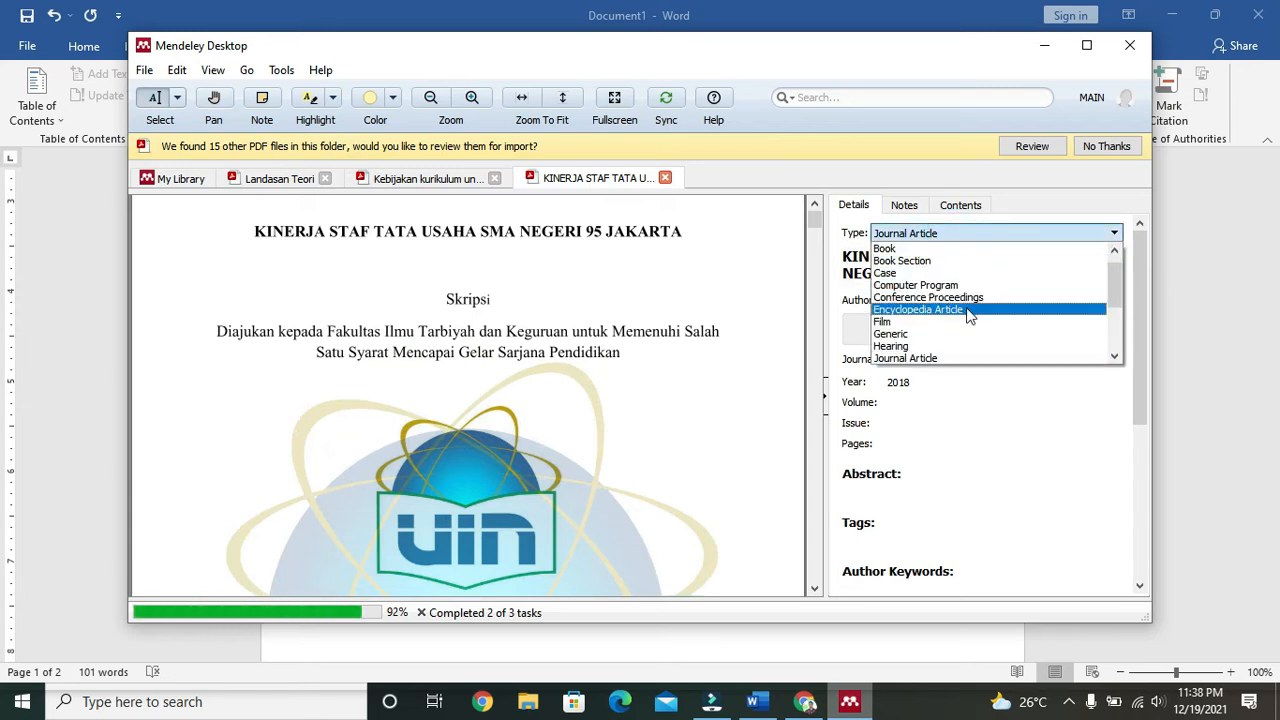
pyautogui.scroll(-3, 967, 312)
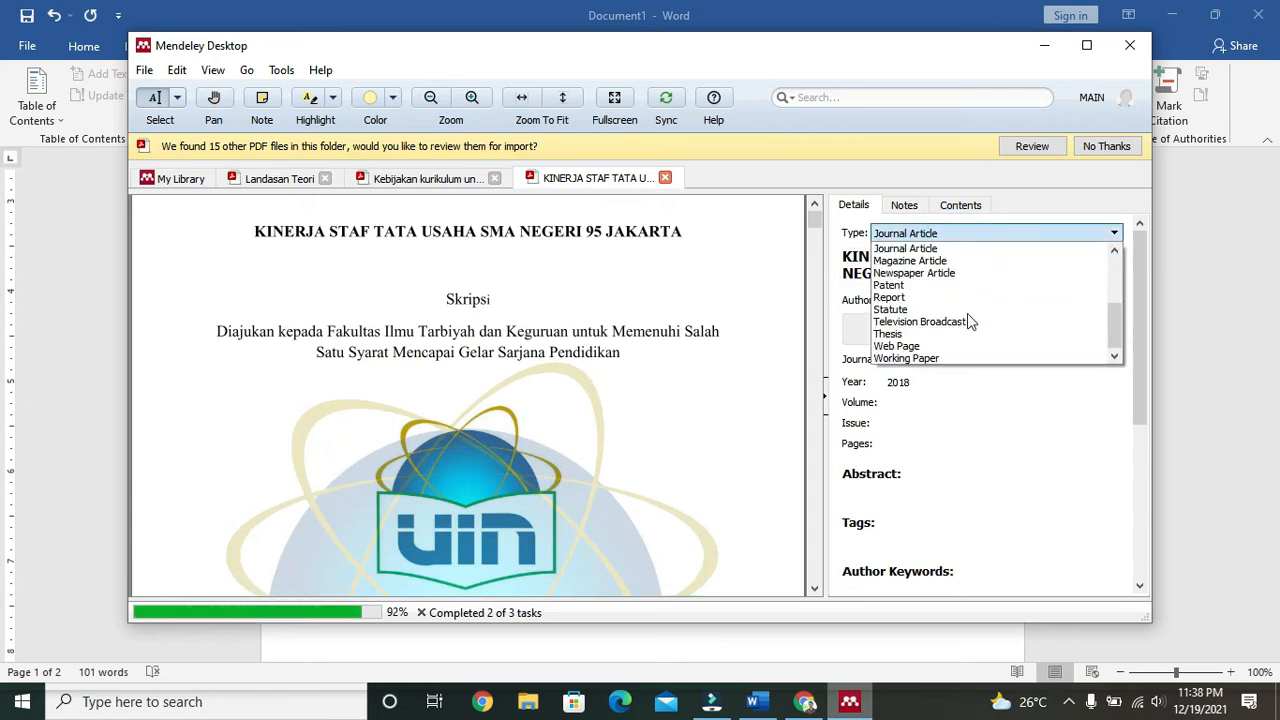
pyautogui.click(930, 334)
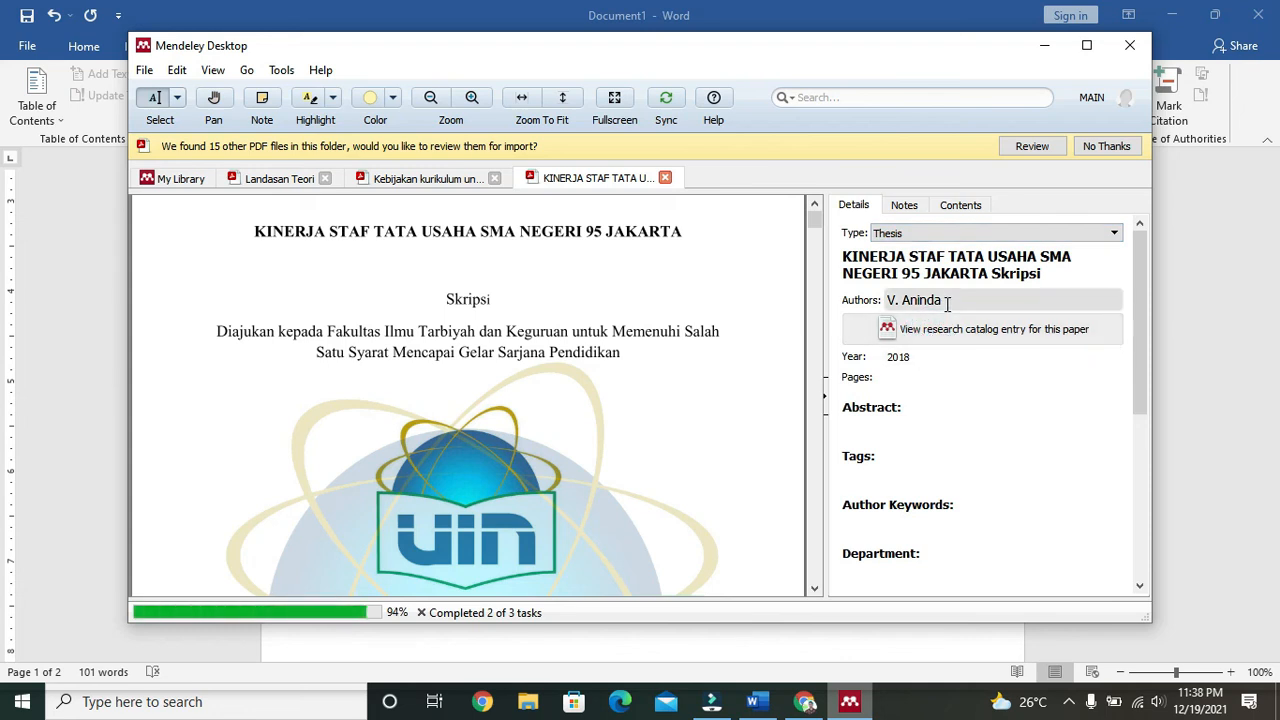
pyautogui.scroll(-5, 714, 391)
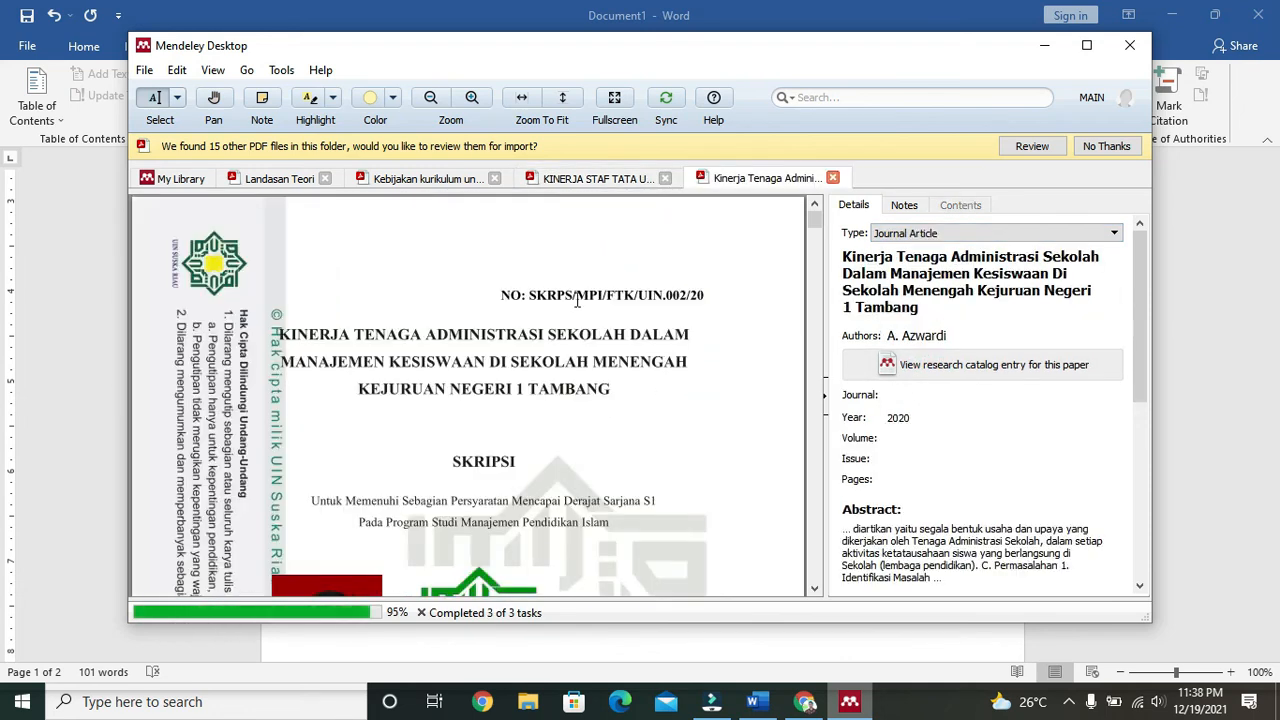
# Step: Copy the opening 'Selain itu kinerja' lines from page 27 of the Kinerja Tenaga Administrasi thesis, then return to Word
pyautogui.click(588, 180)
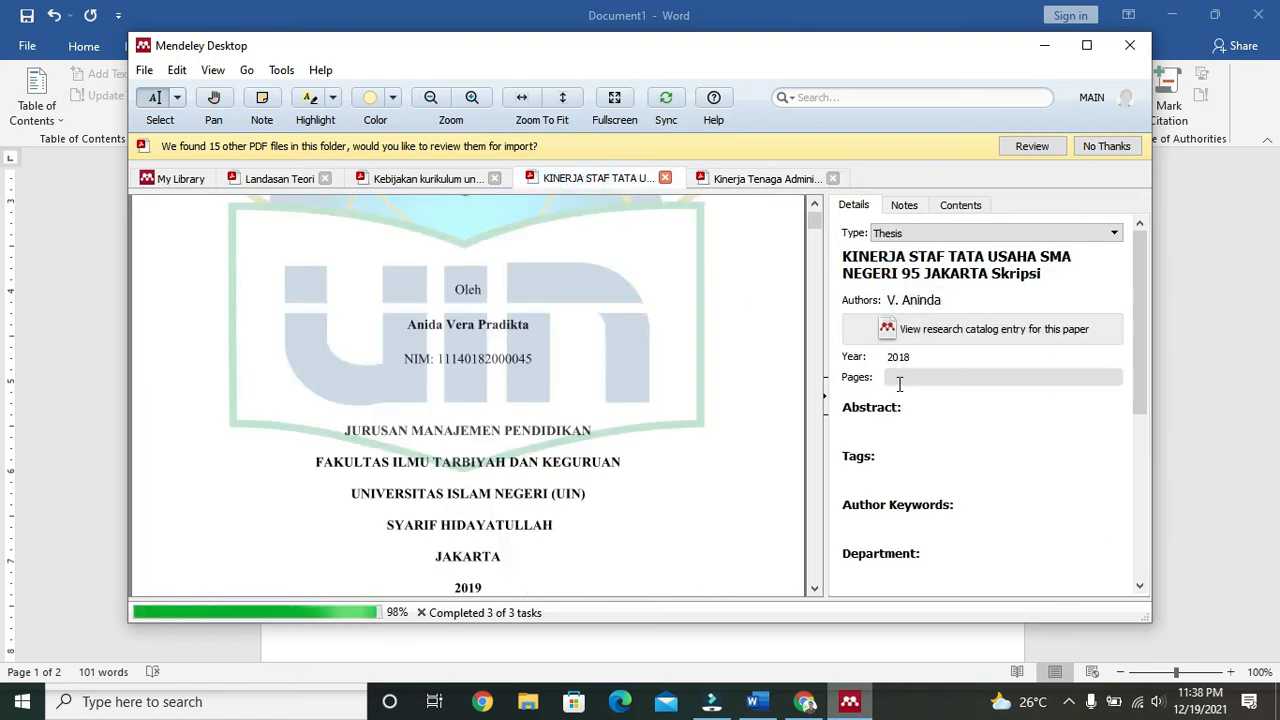
pyautogui.scroll(-3, 955, 347)
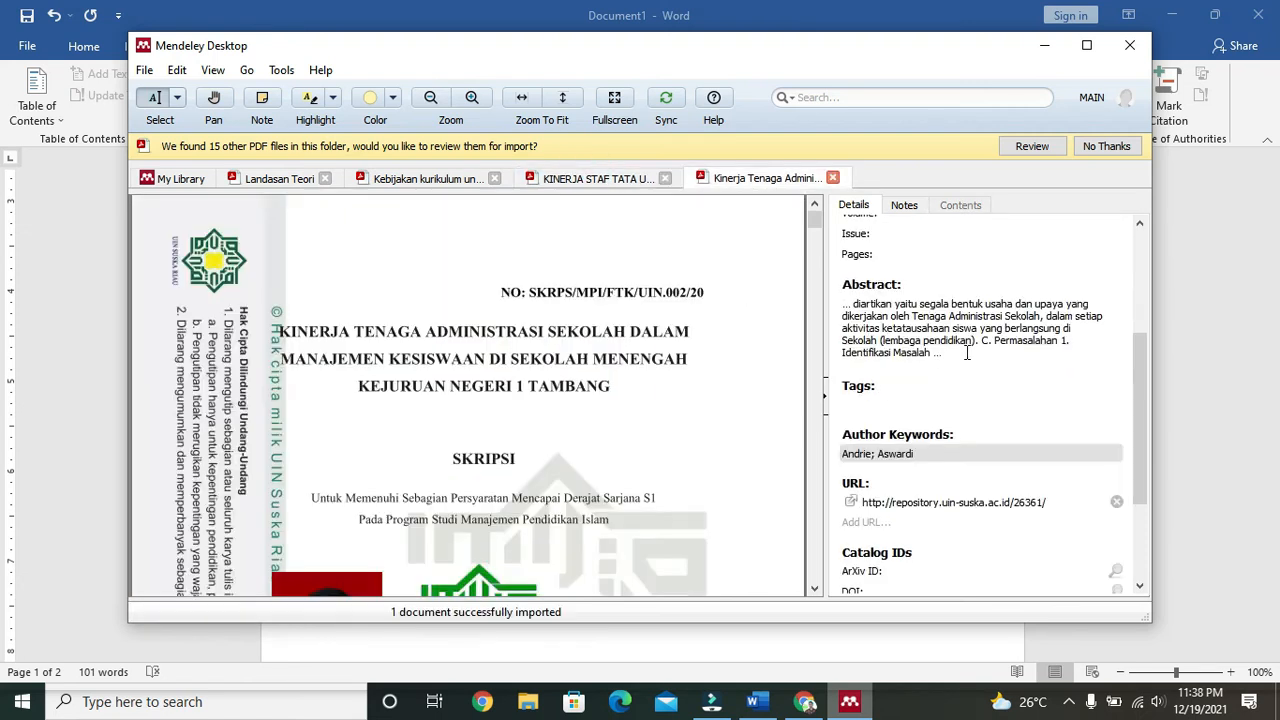
pyautogui.scroll(-3, 987, 515)
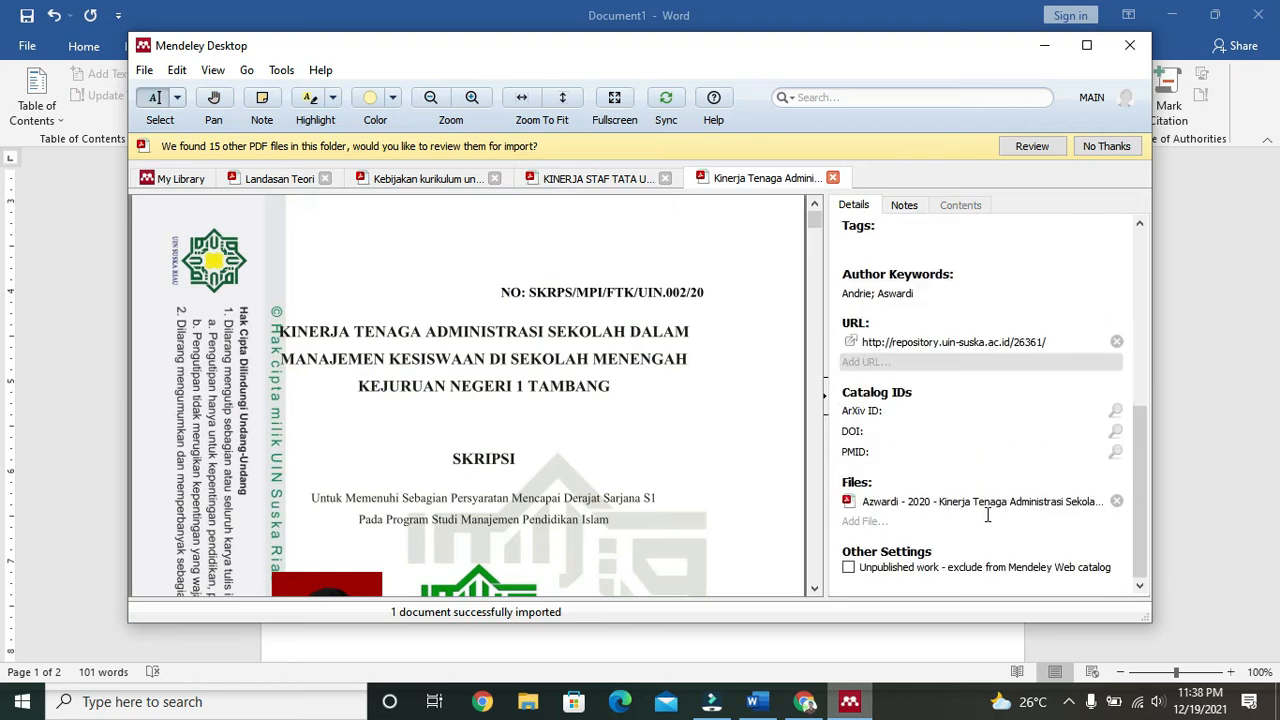
pyautogui.scroll(-10, 543, 431)
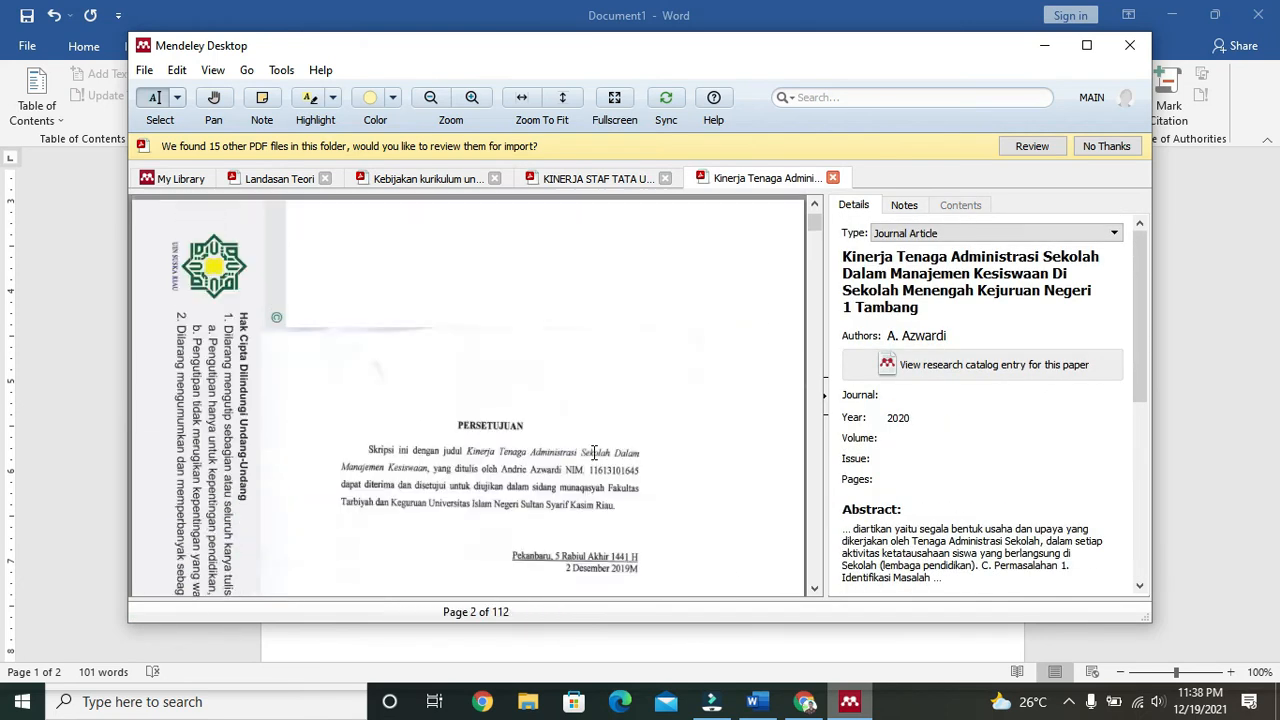
pyautogui.moveTo(810, 240); pyautogui.dragTo(813, 432)
pyautogui.scroll(-10, 586, 402)
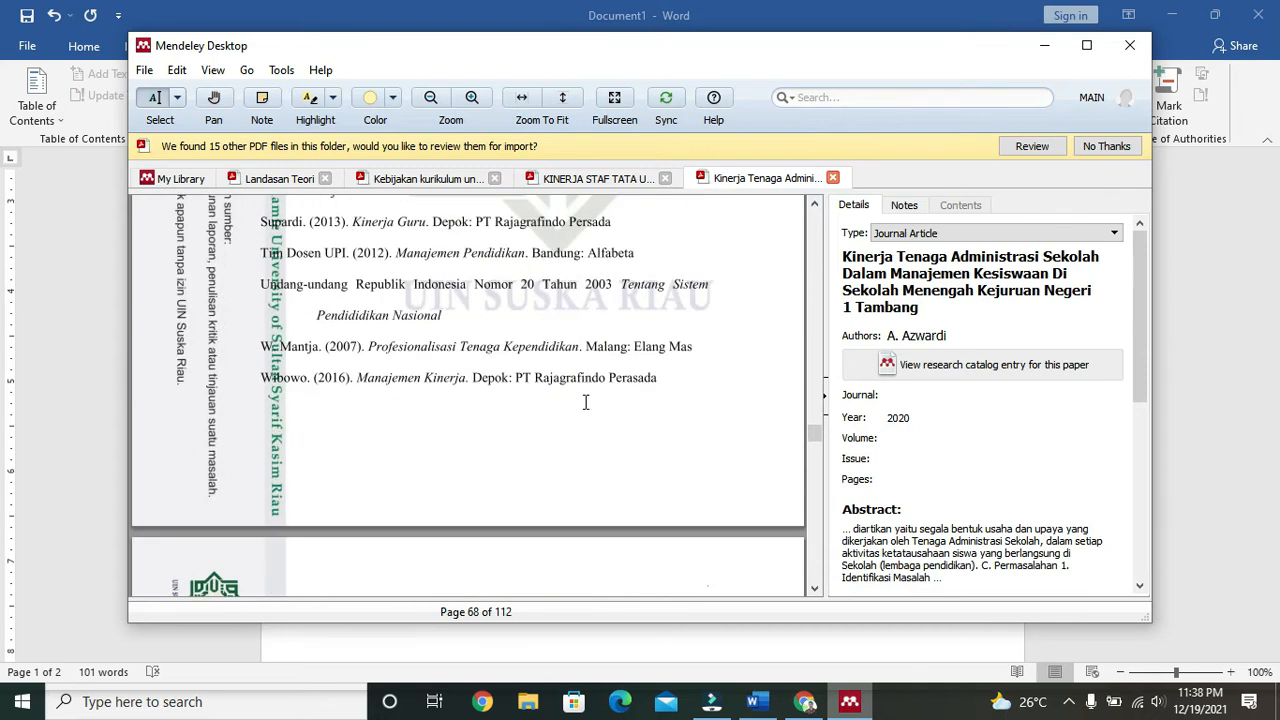
pyautogui.scroll(-10, 586, 402)
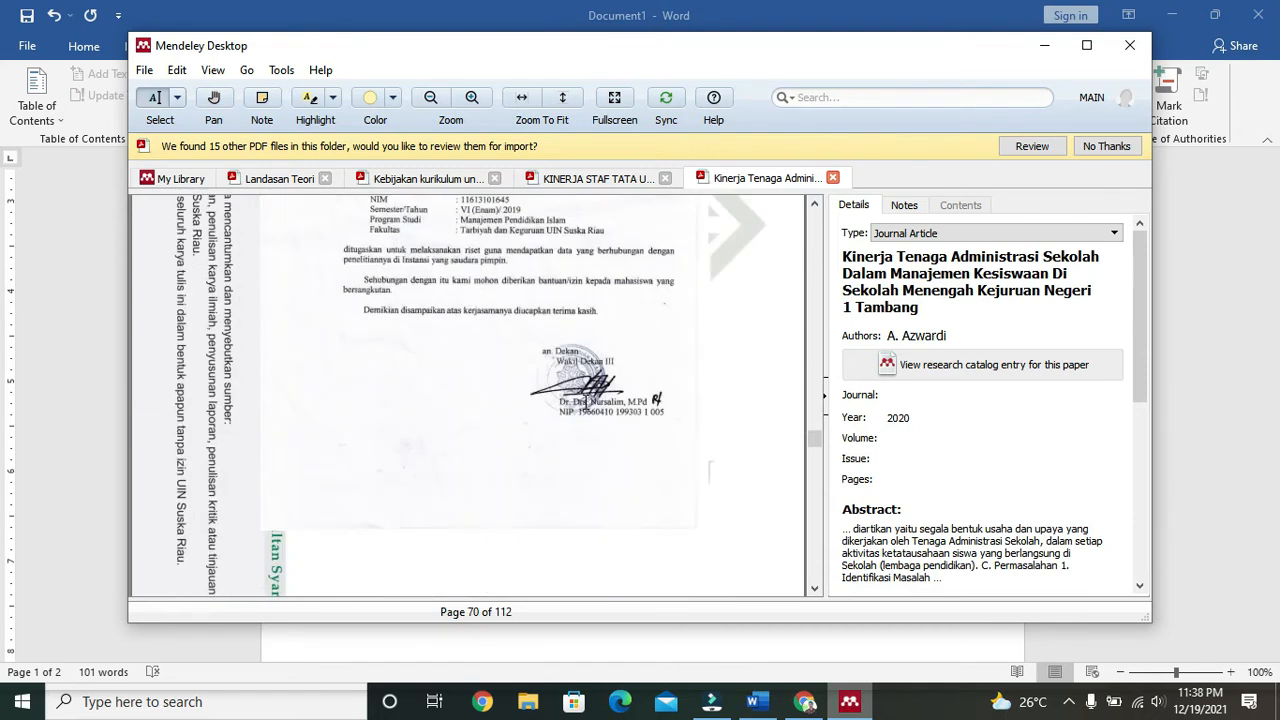
pyautogui.scroll(-8, 586, 402)
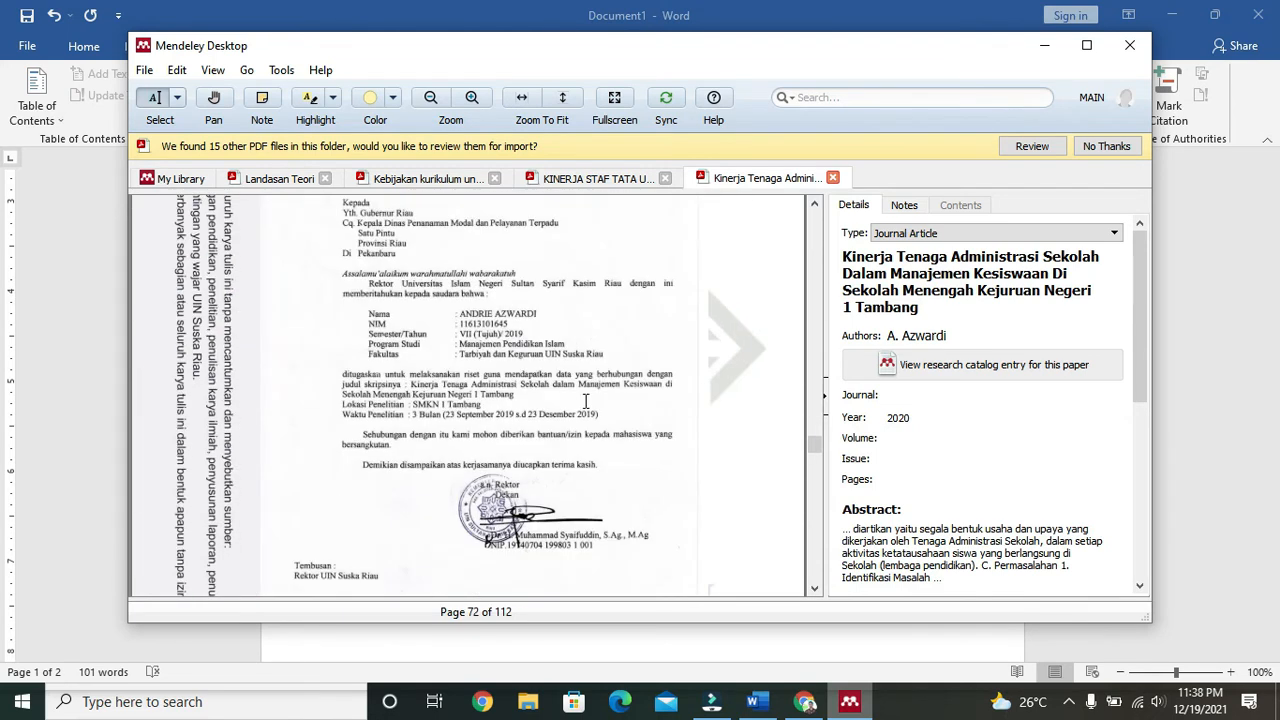
pyautogui.moveTo(814, 455); pyautogui.dragTo(826, 312)
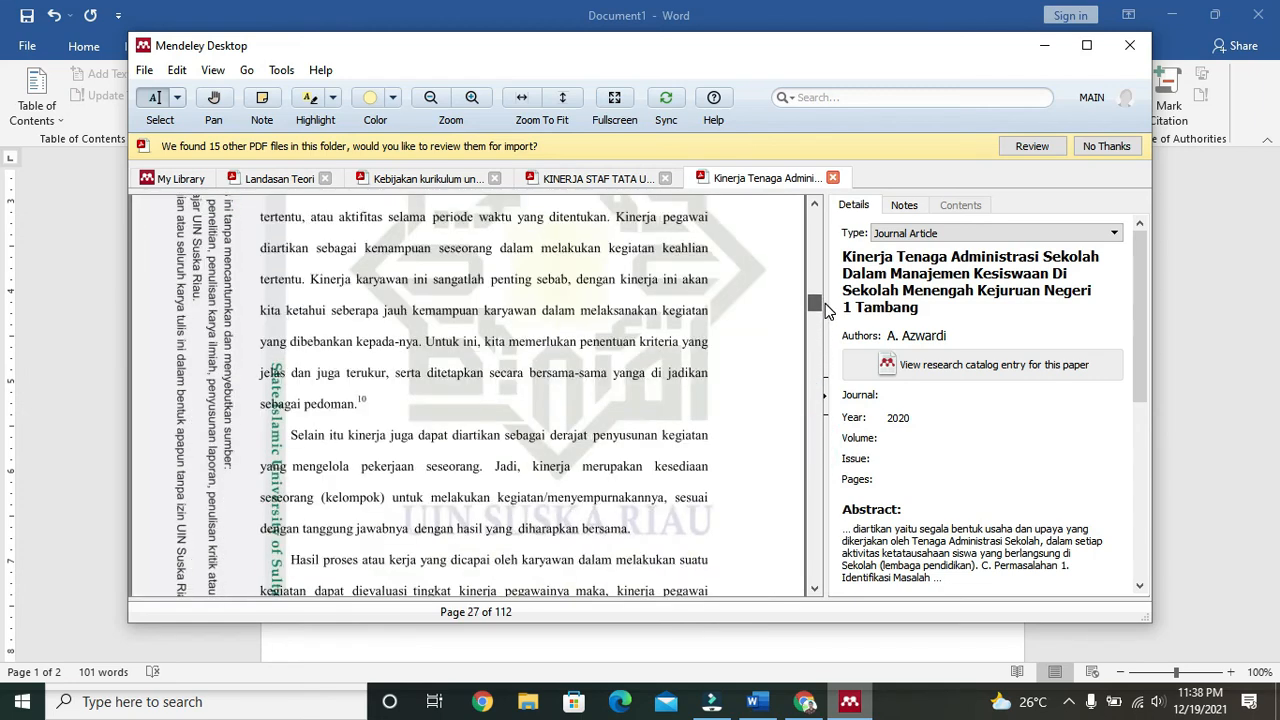
pyautogui.moveTo(290, 437); pyautogui.dragTo(636, 532)
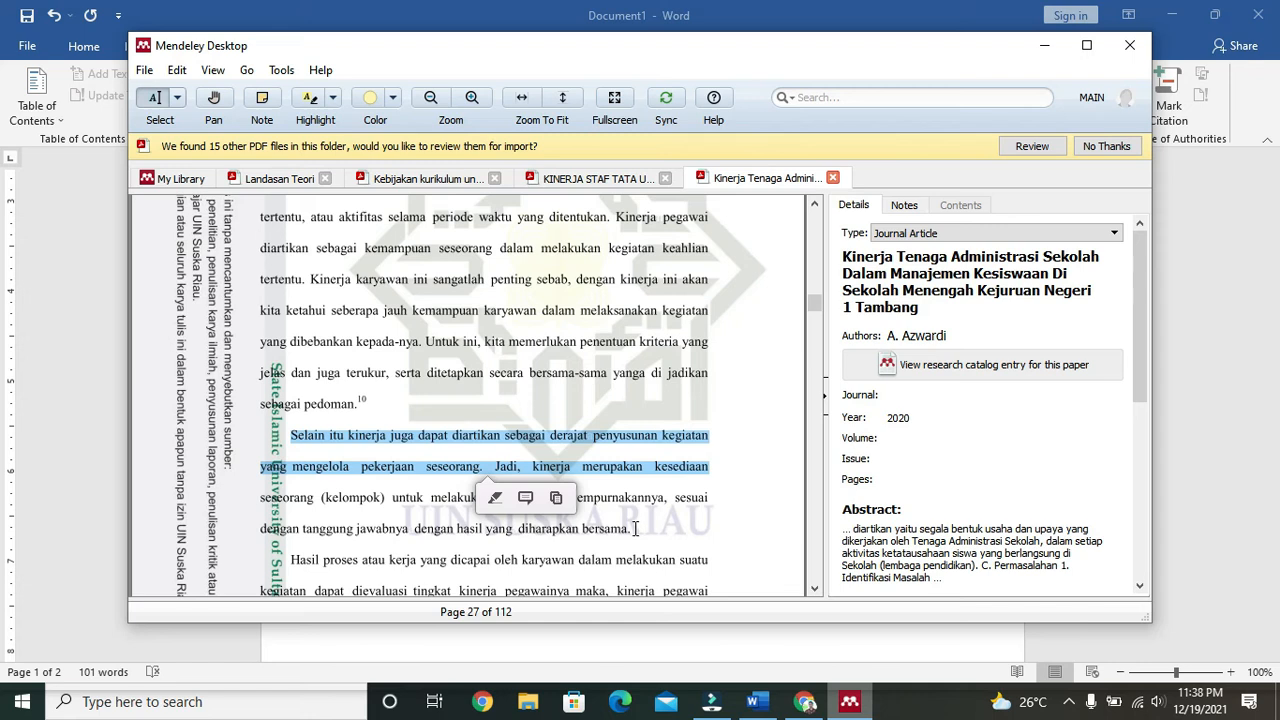
pyautogui.click(752, 702)
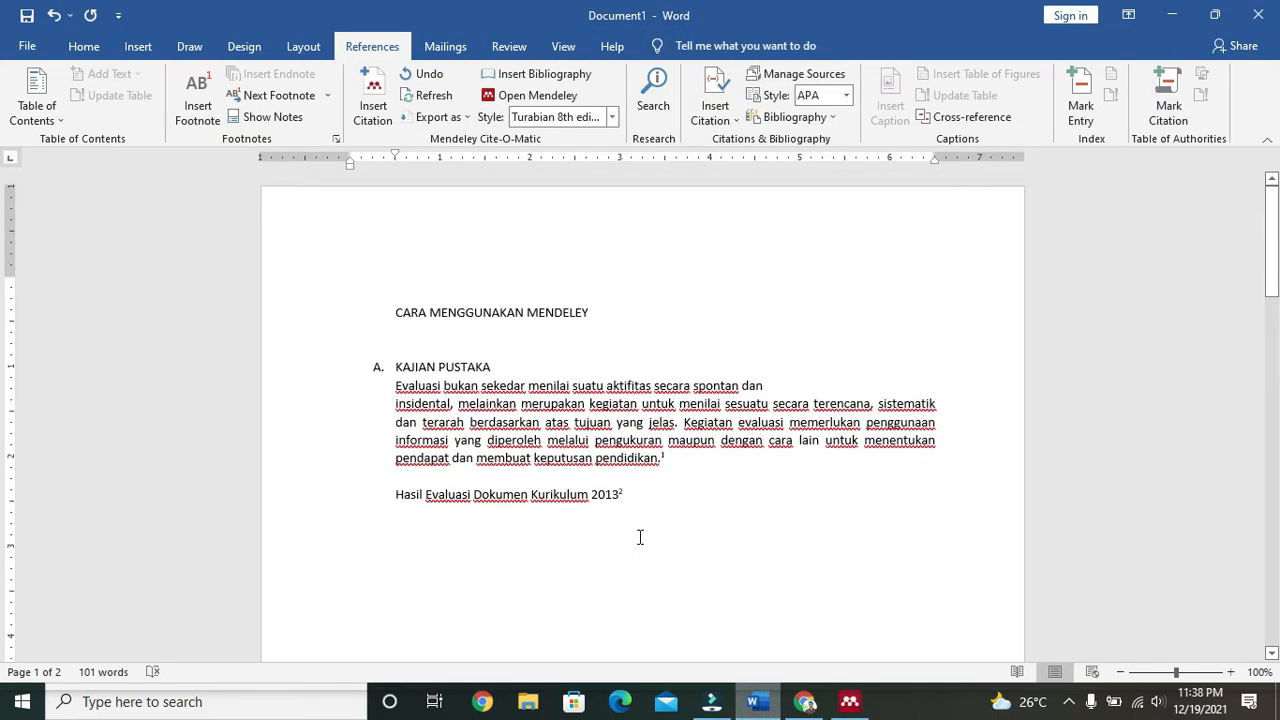
# Step: Paste the copied passage on a new line below 'Hasil Evaluasi Dokumen Kurikulum 2013'
pyautogui.click(694, 509)
pyautogui.press('Return')
pyautogui.press('Return')
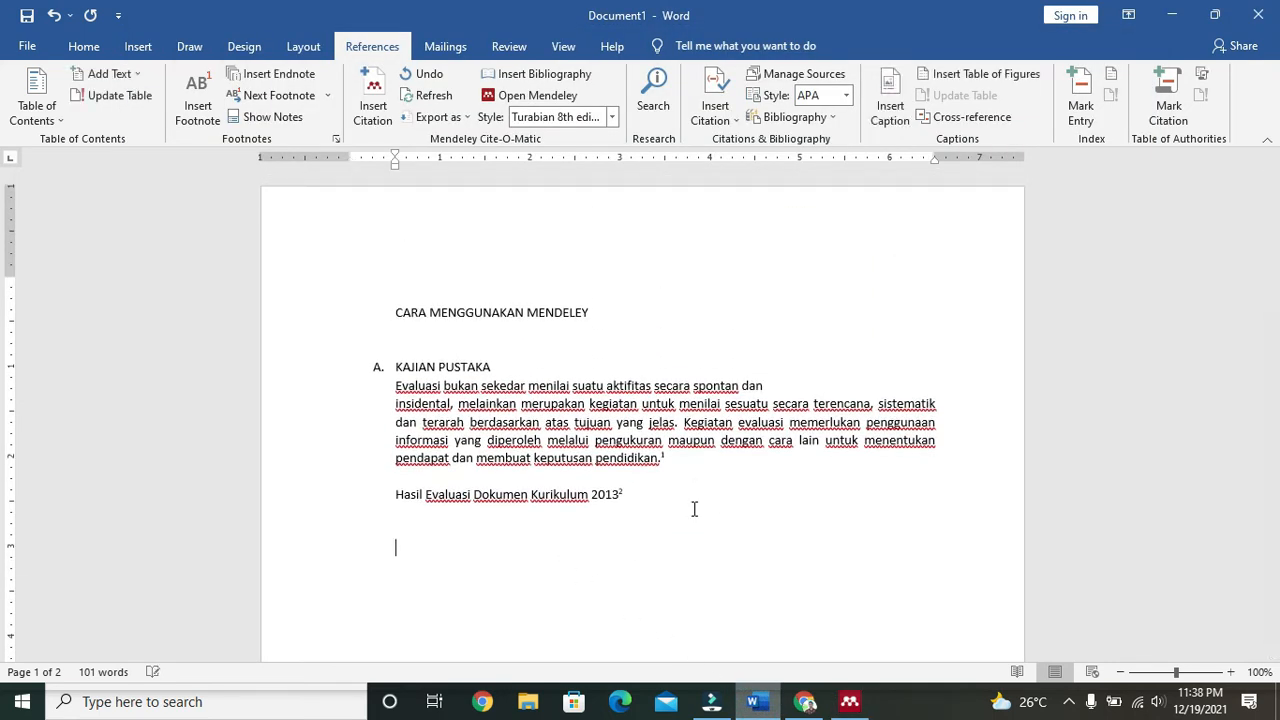
pyautogui.write('Selain itu kinerja juga dapat diartikan sebagai derajatapenyusunan kegiatan yangamengelola pekerjaan seseorang. Jadi, kinerja merupakan kesediaan seseorang')
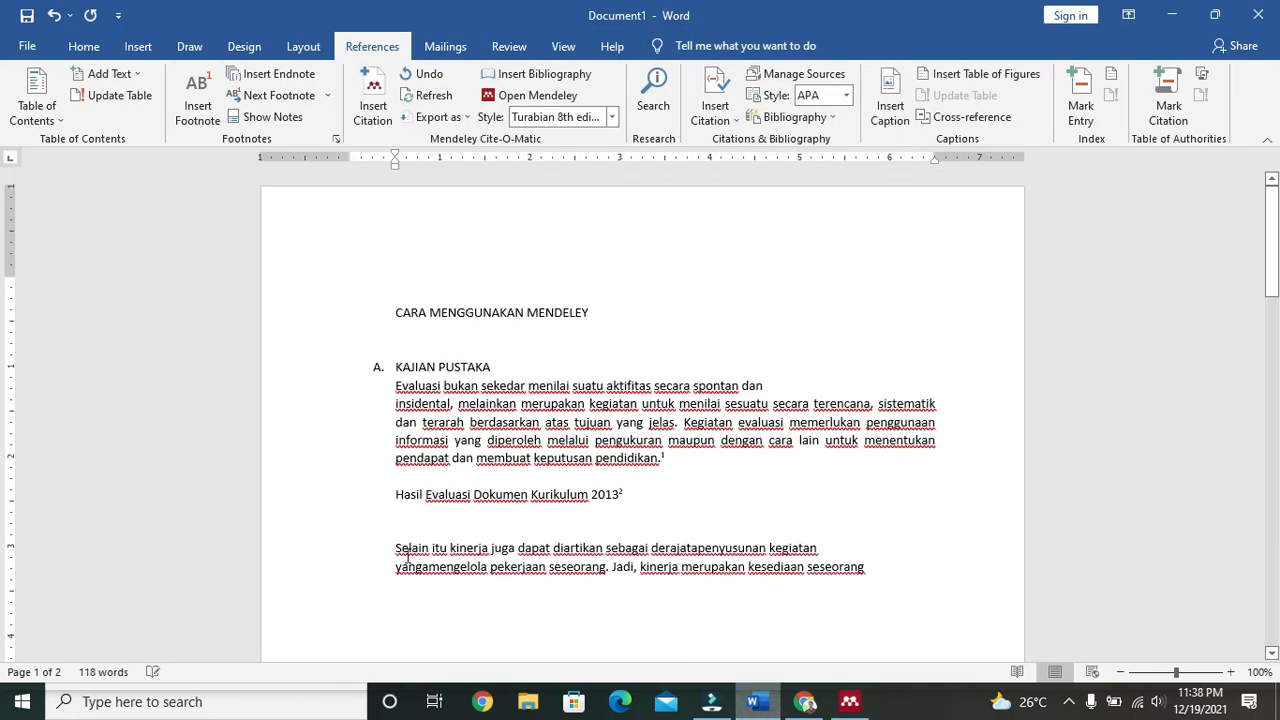
# Step: Justify the pasted passage and join its two lines into one paragraph
pyautogui.moveTo(395, 547); pyautogui.dragTo(814, 592)
pyautogui.click(83, 46)
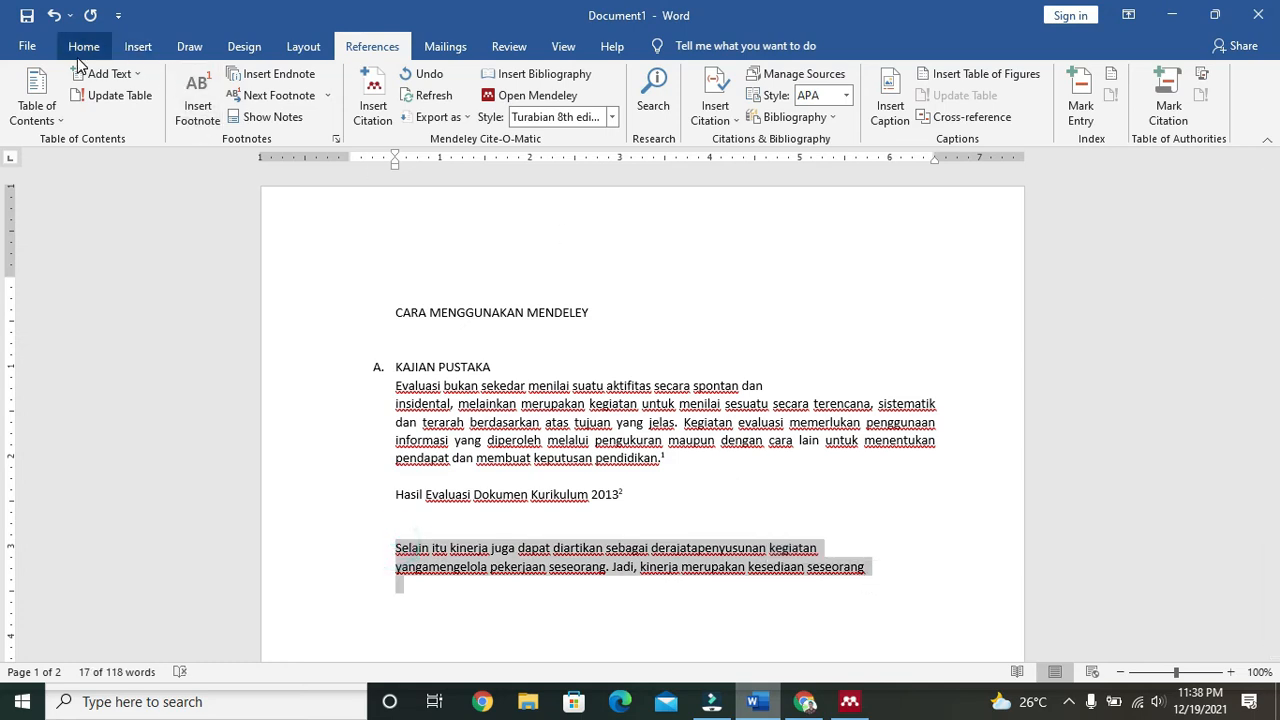
pyautogui.click(516, 110)
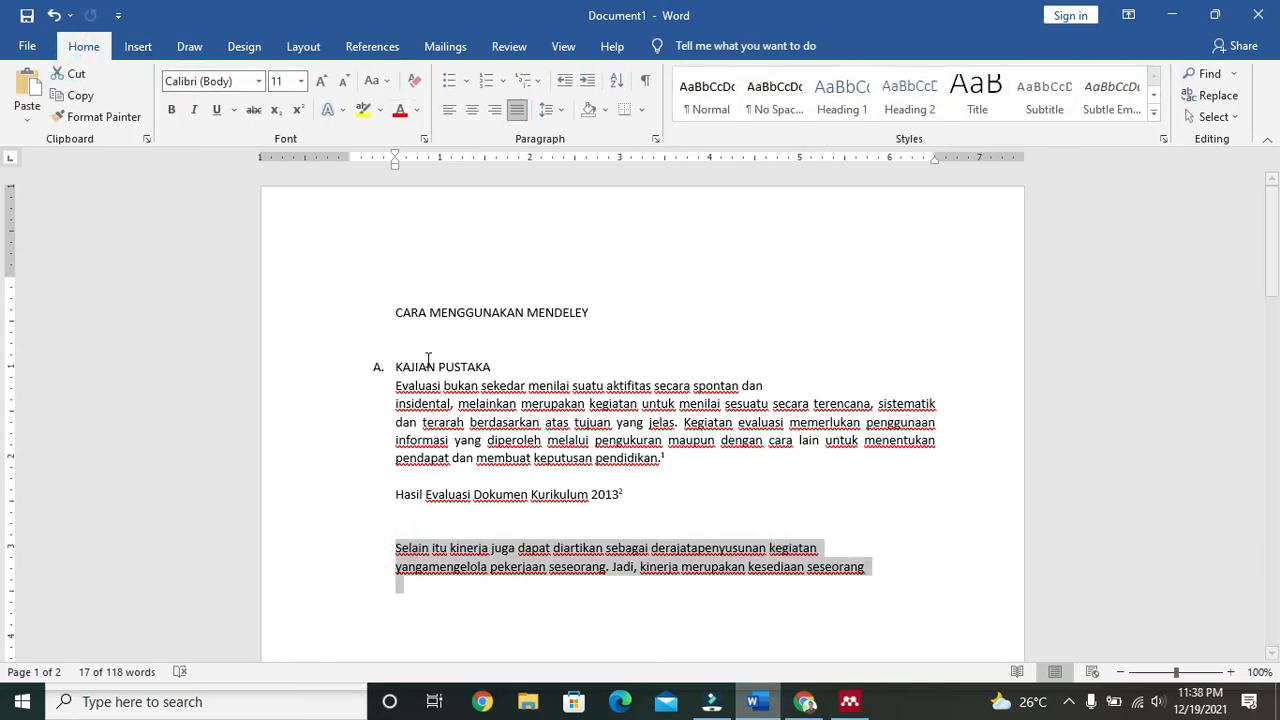
pyautogui.click(392, 570)
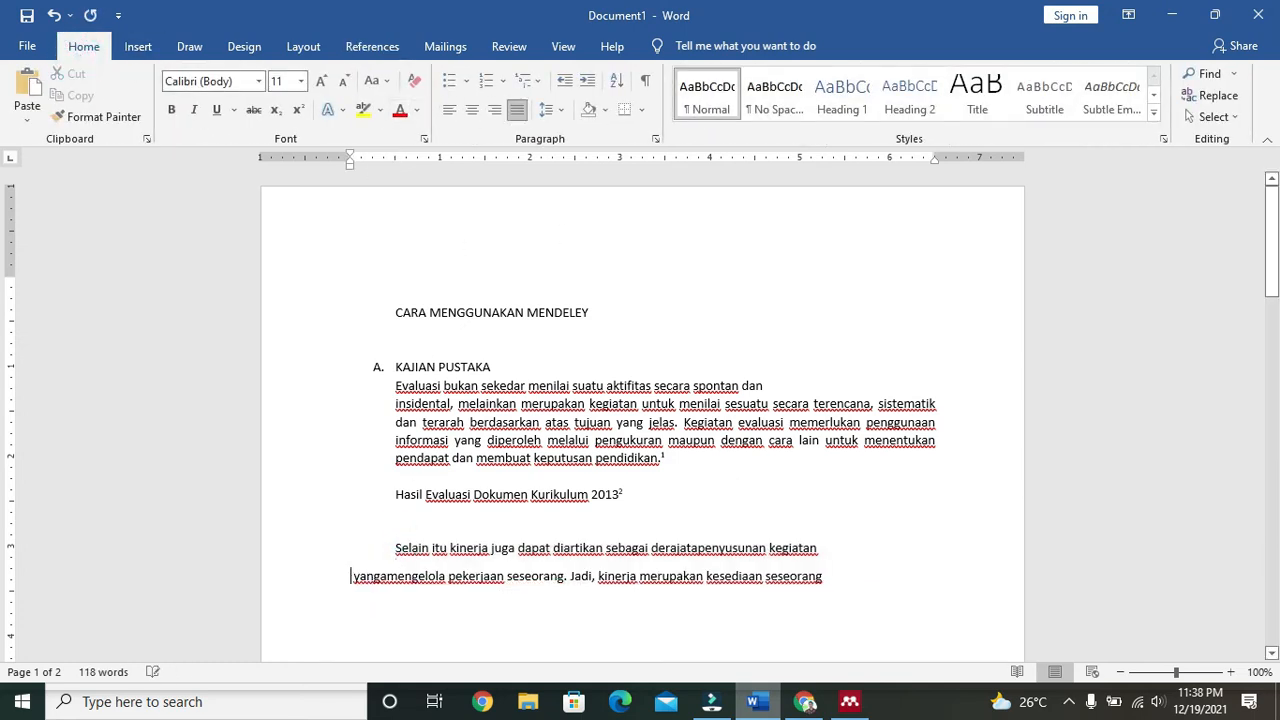
pyautogui.press('BackSpace')
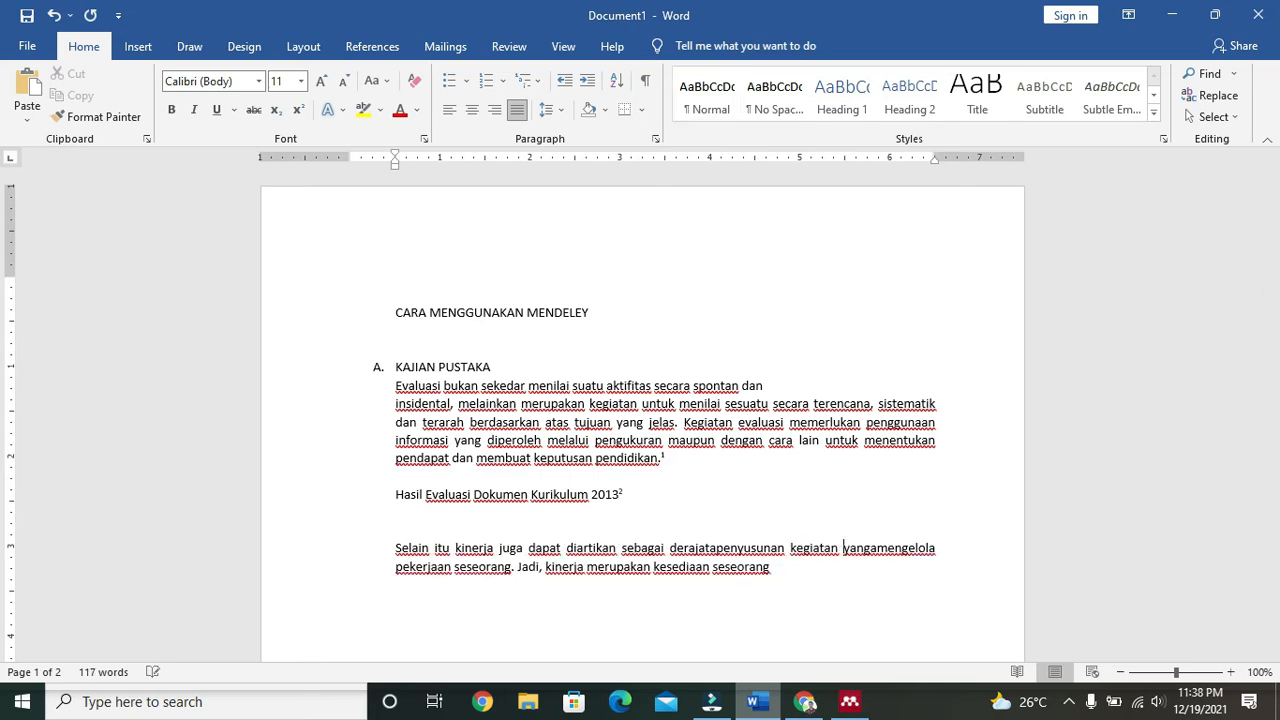
# Step: Finish the paragraph by typing 'dnvkdsfk dan kamu aku.' at its end
pyautogui.click(857, 562)
pyautogui.write('dnvkdsfk dan kamu aku.')
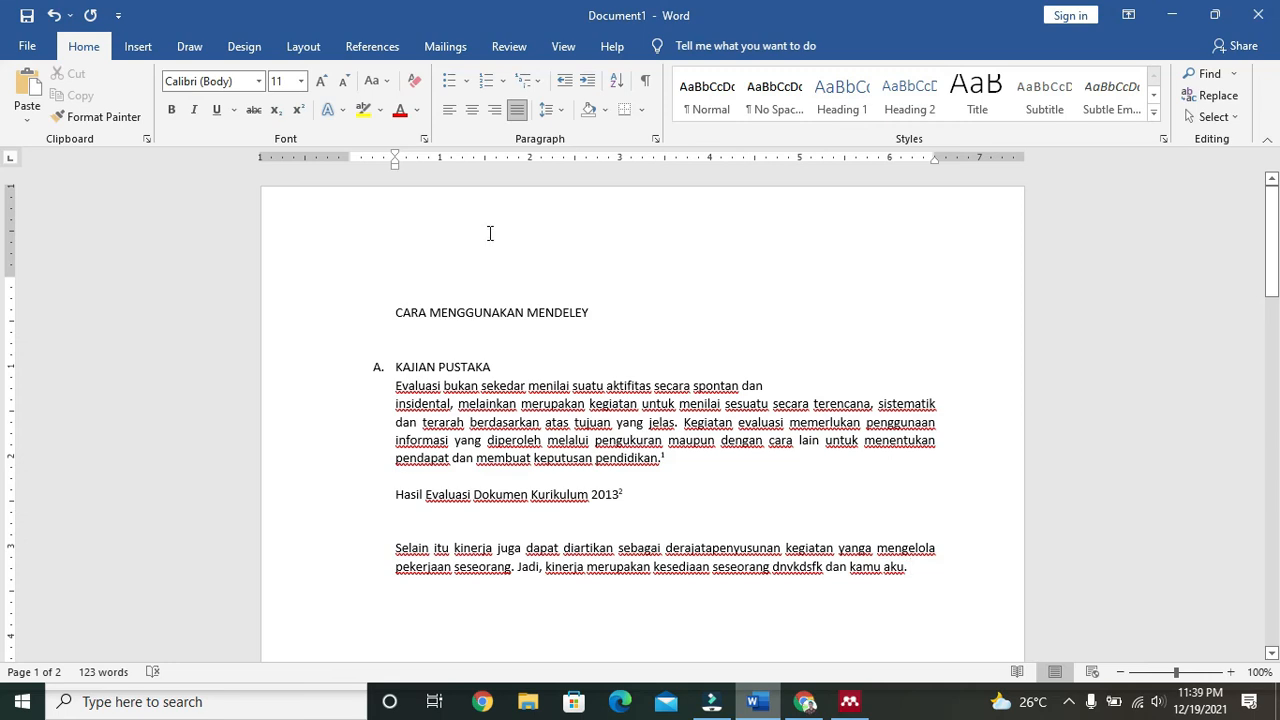
pyautogui.click(378, 47)
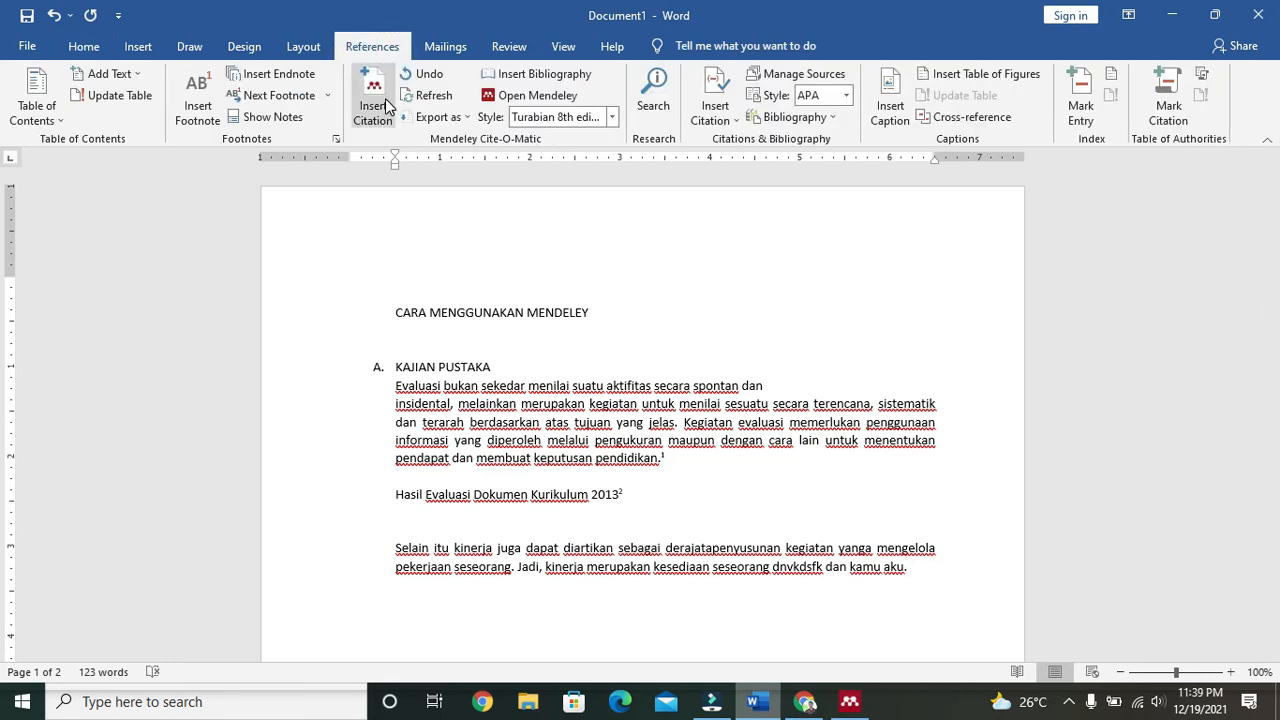
# Step: Insert a Mendeley citation as footnote 3 for A Azwardi's 2020 article, found by searching 'azw'
pyautogui.click(386, 106)
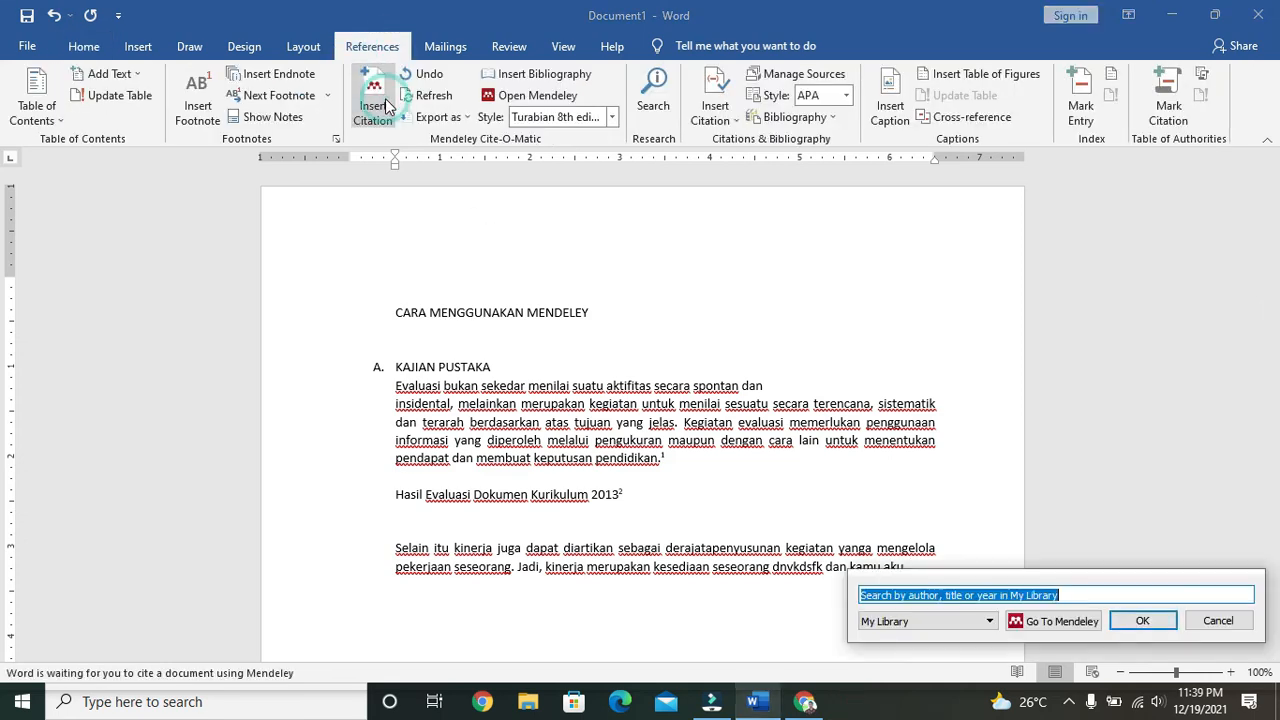
pyautogui.click(806, 700)
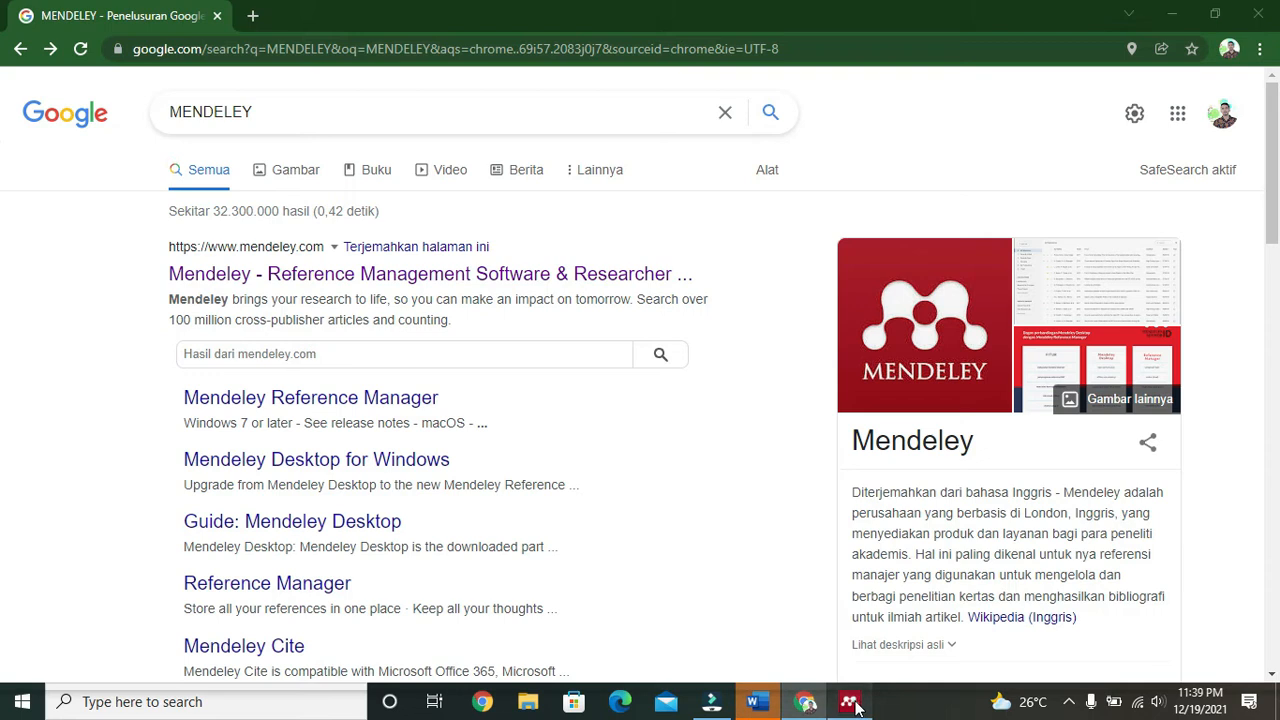
pyautogui.click(849, 701)
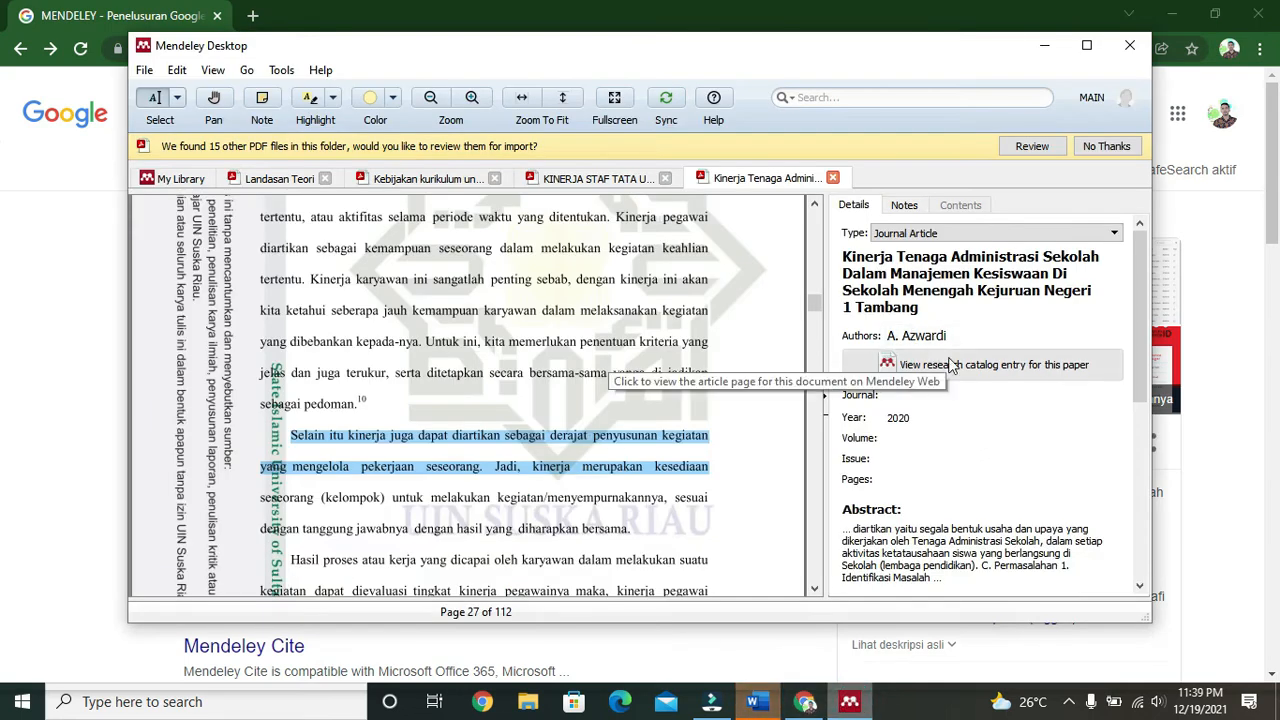
pyautogui.click(810, 703)
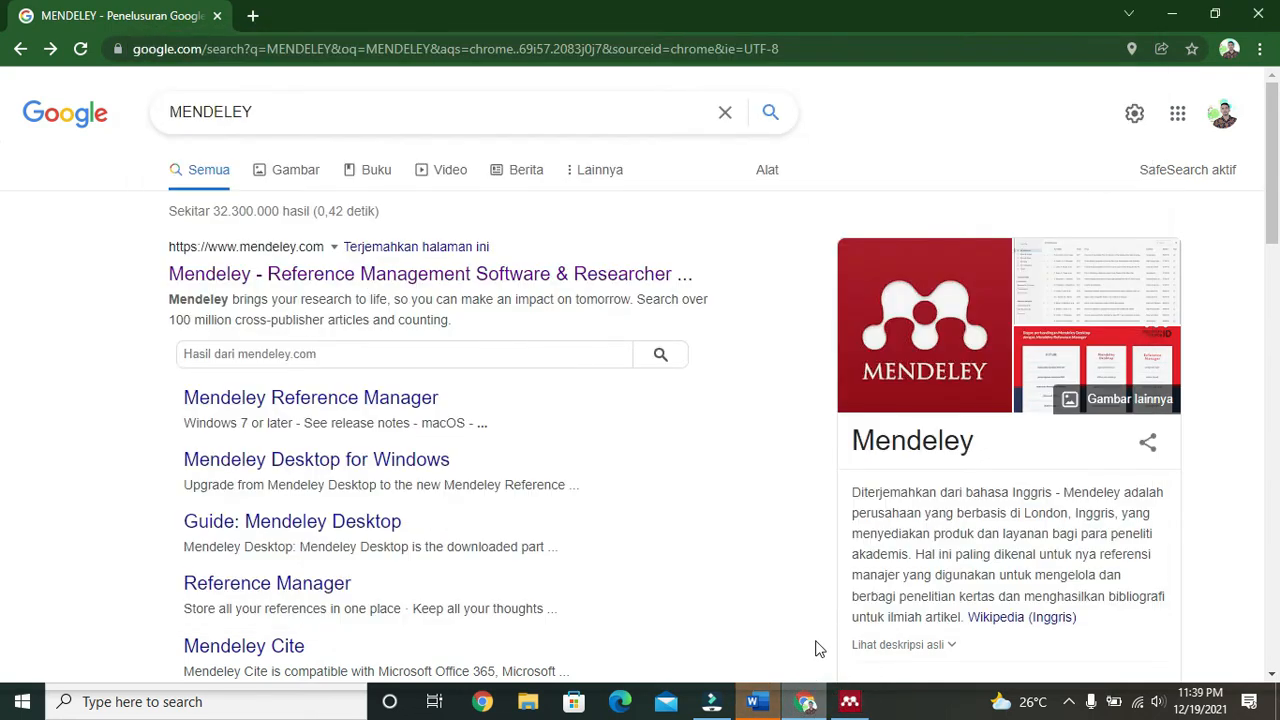
pyautogui.click(855, 705)
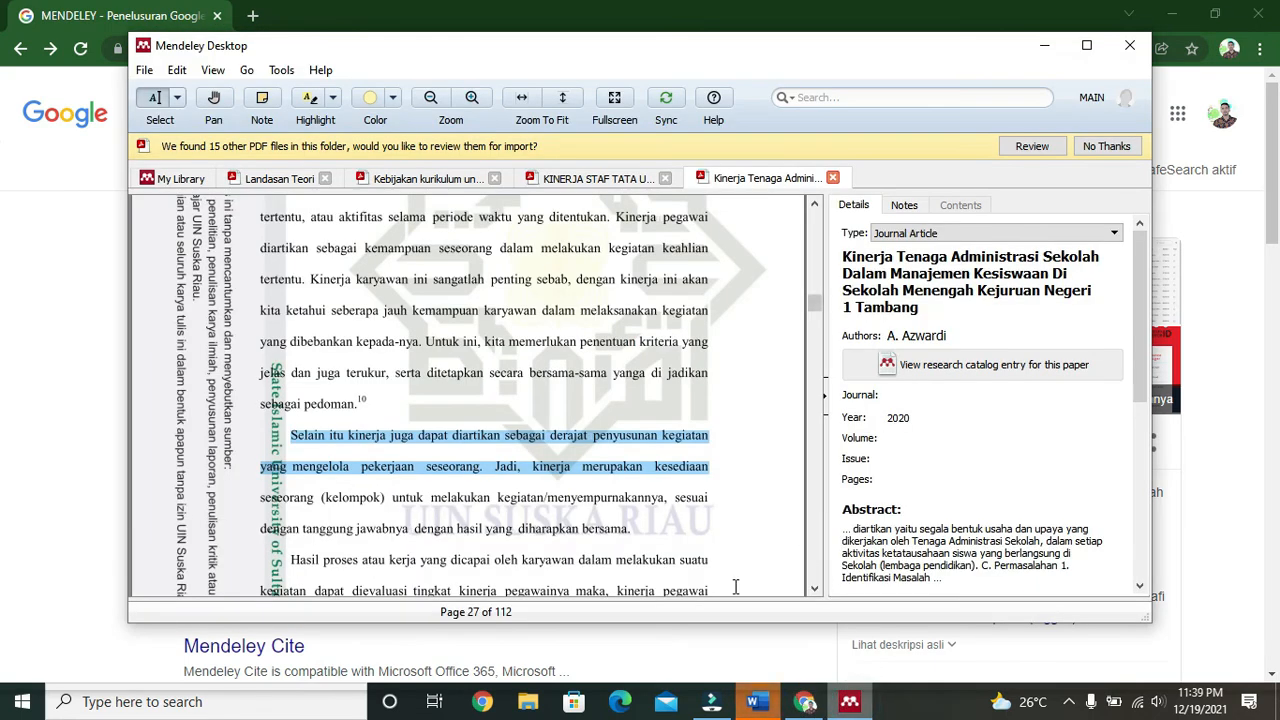
pyautogui.click(757, 701)
pyautogui.click(372, 108)
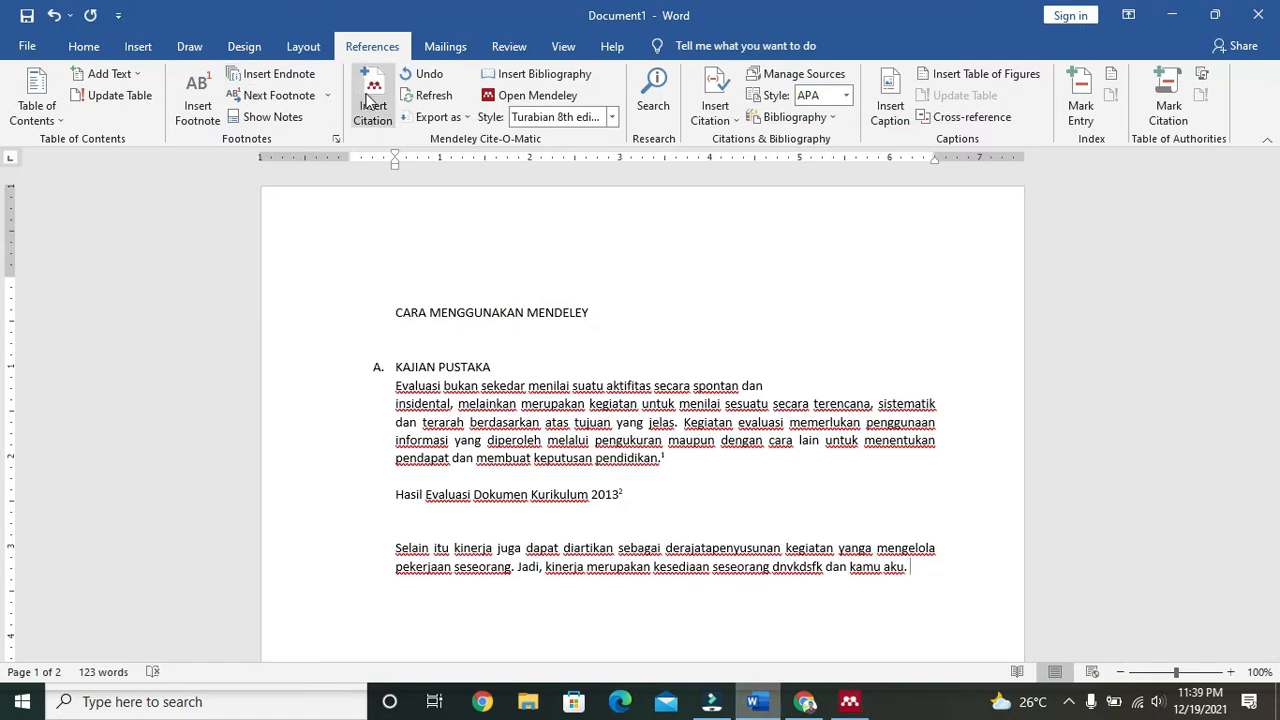
pyautogui.write('azw')
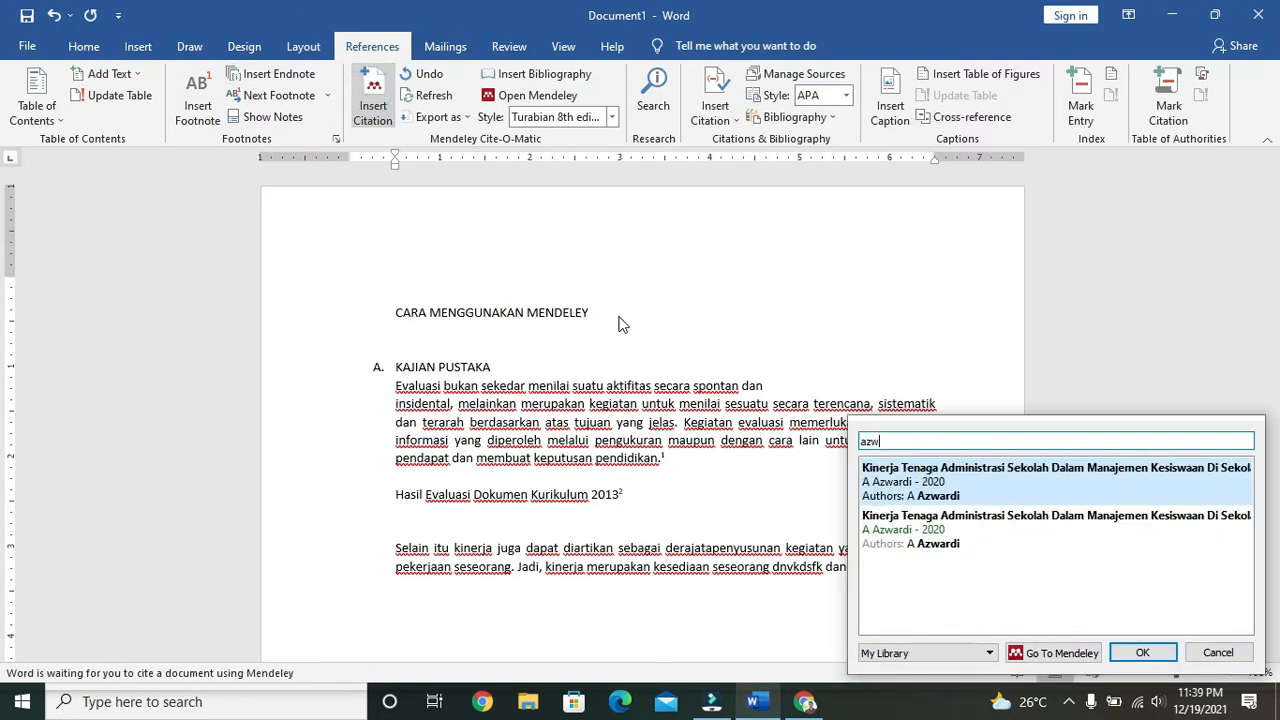
pyautogui.click(955, 528)
pyautogui.click(1133, 470)
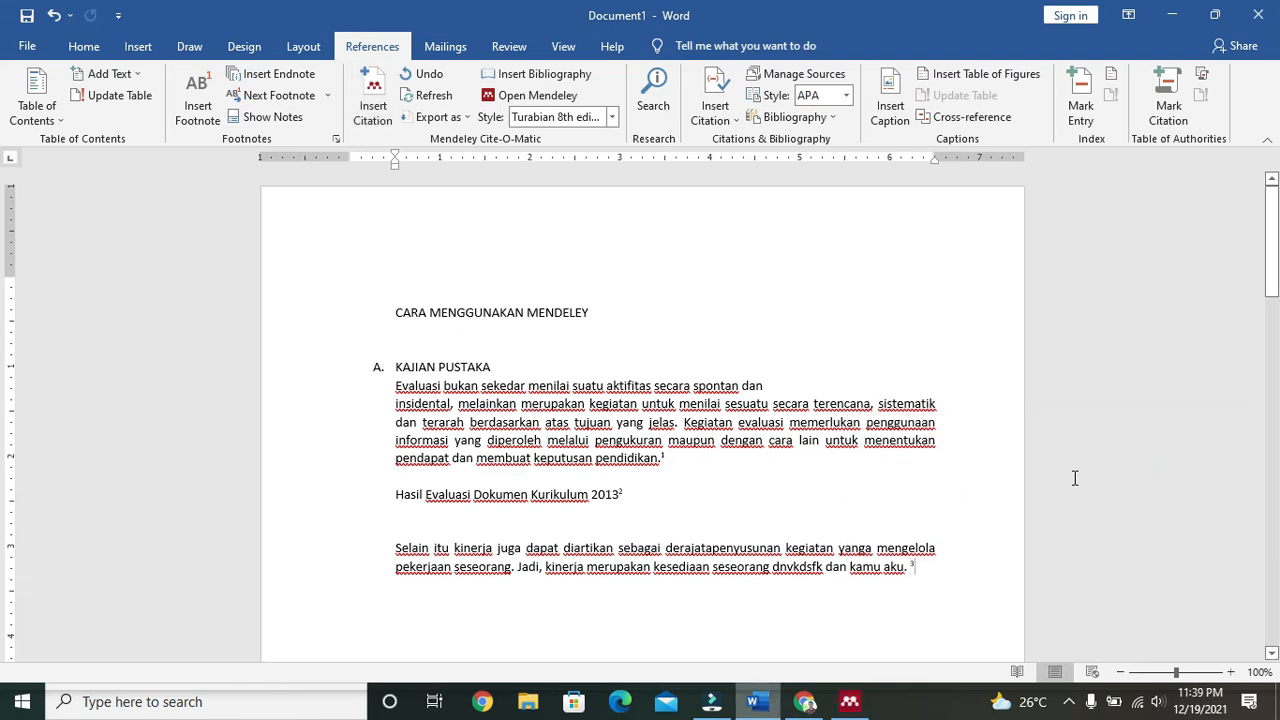
# Step: Bold the DAFTAR PUSTAKA heading, then select it together with the three bibliography entries
pyautogui.scroll(-10, 941, 524)
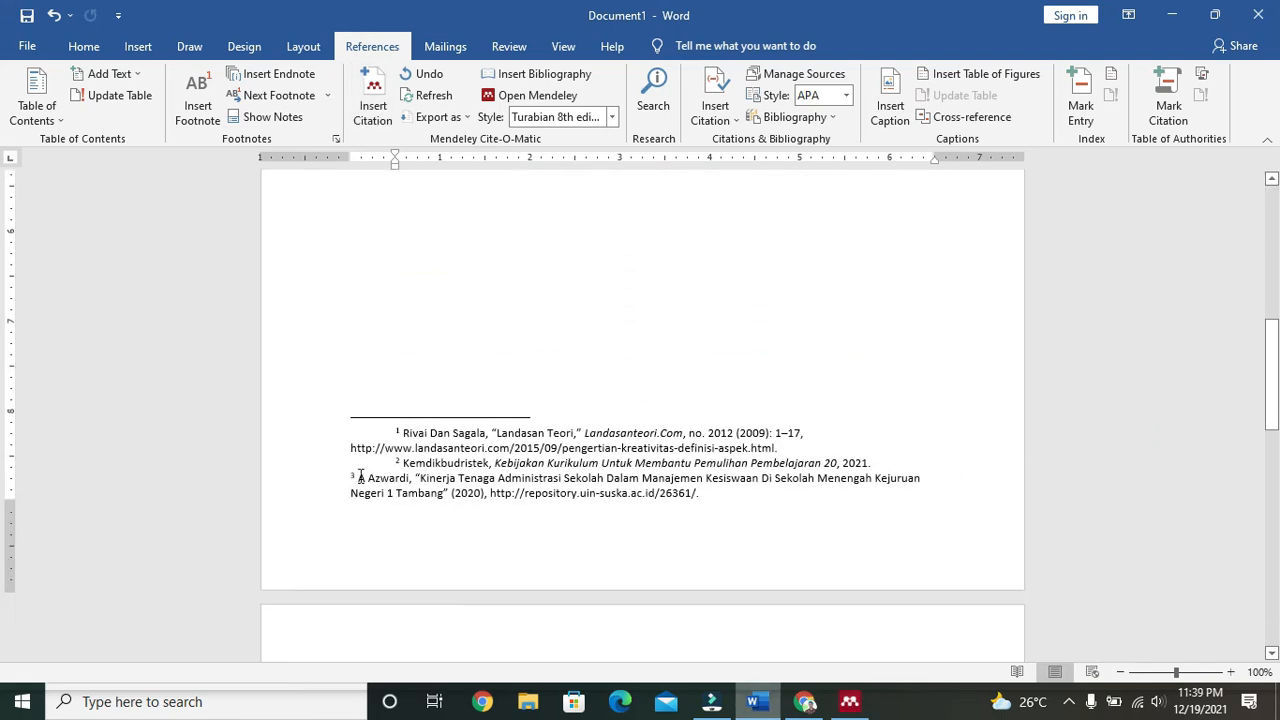
pyautogui.scroll(-5, 614, 568)
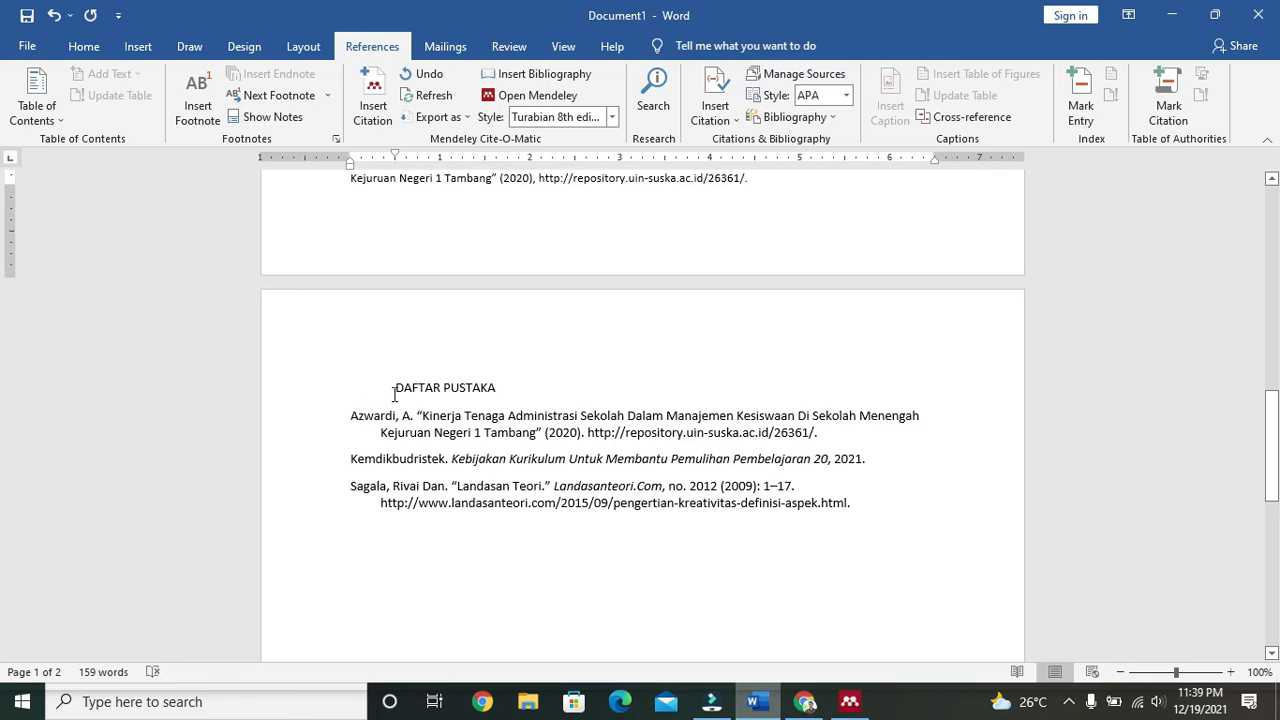
pyautogui.moveTo(395, 393); pyautogui.dragTo(509, 394)
pyautogui.hotkey('ctrl', 'b')
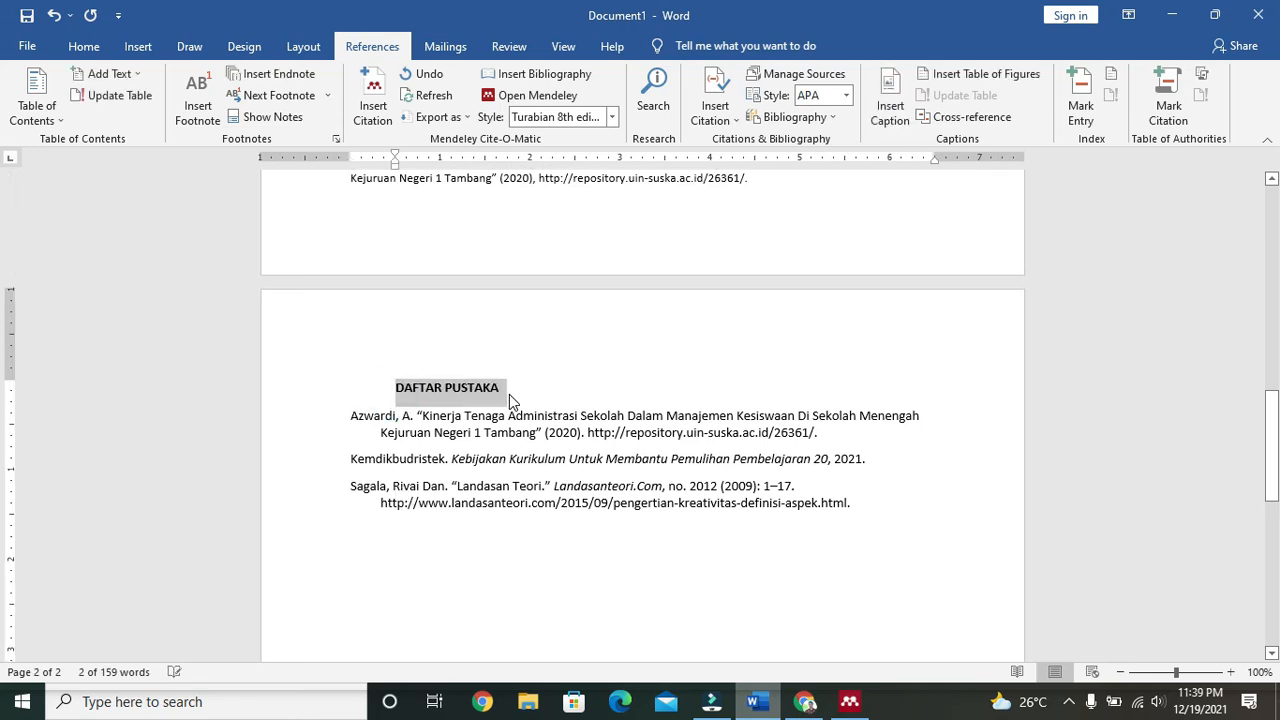
pyautogui.scroll(15, 626, 466)
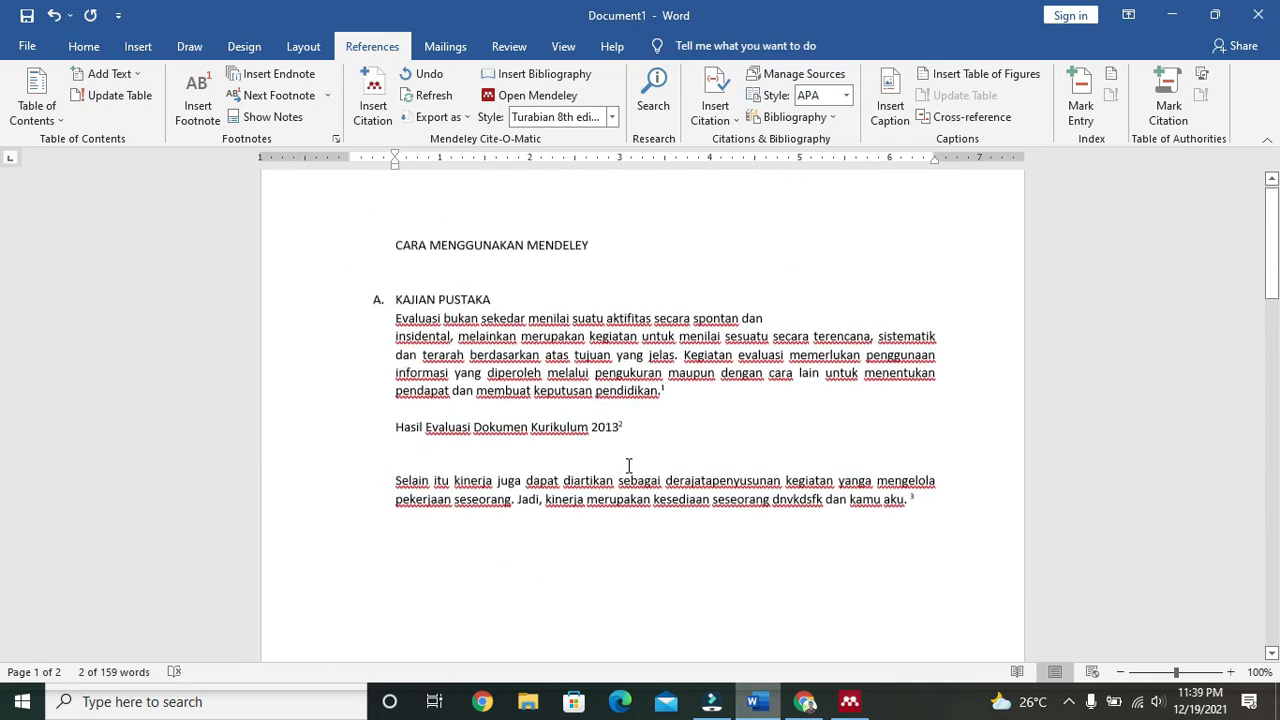
pyautogui.scroll(1, 628, 466)
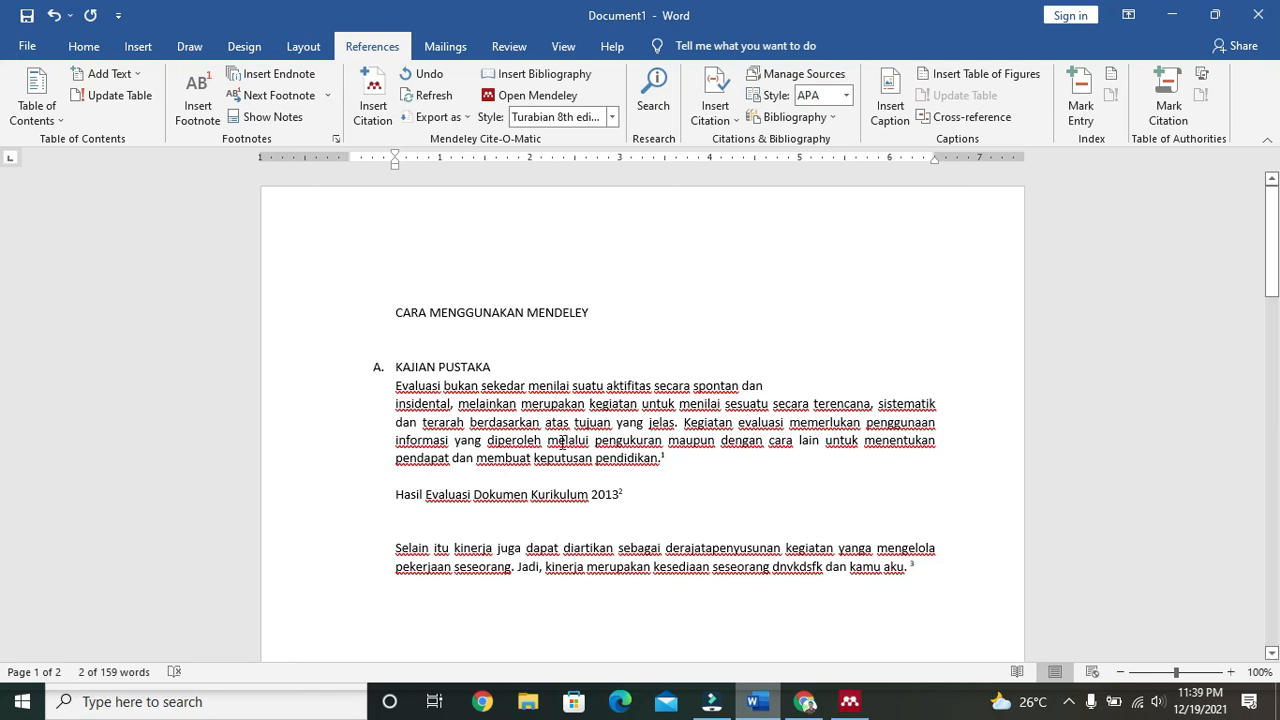
pyautogui.scroll(-15, 589, 494)
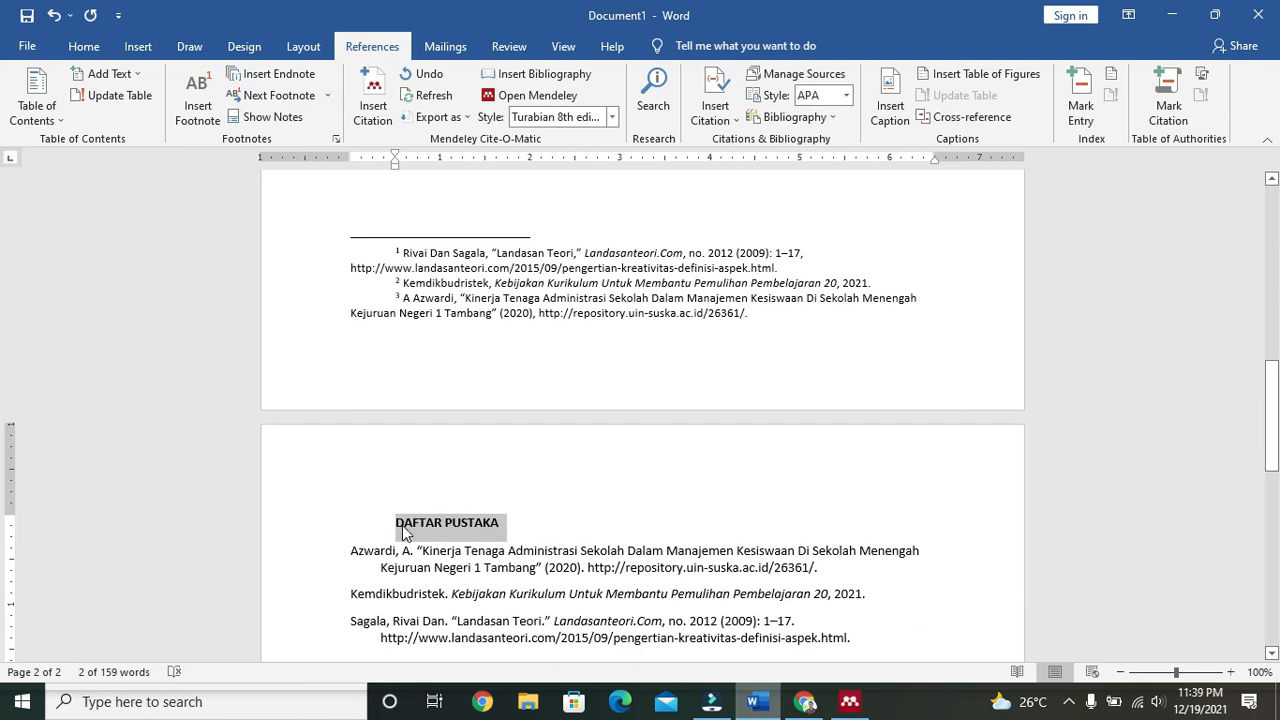
pyautogui.moveTo(400, 512); pyautogui.dragTo(851, 636)
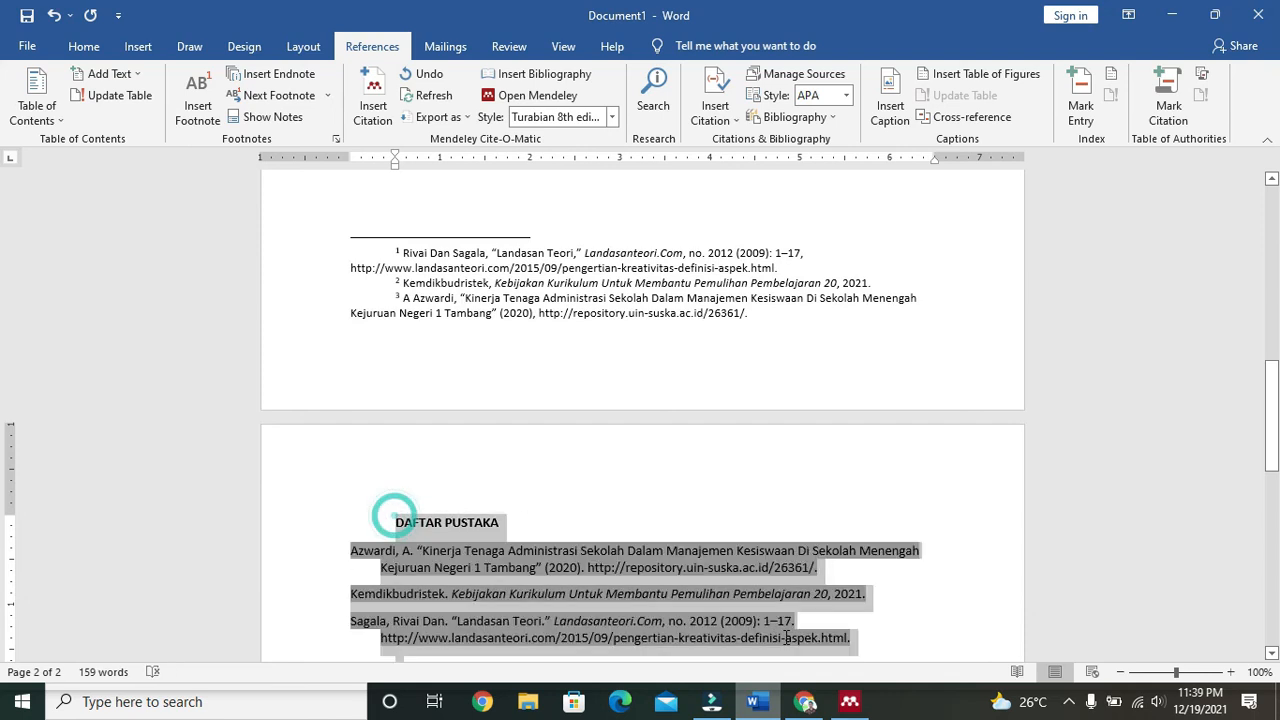
# Step: Apply Times New Roman, justify alignment and 1.5 line spacing to the selected bibliography
pyautogui.click(84, 46)
pyautogui.click(262, 86)
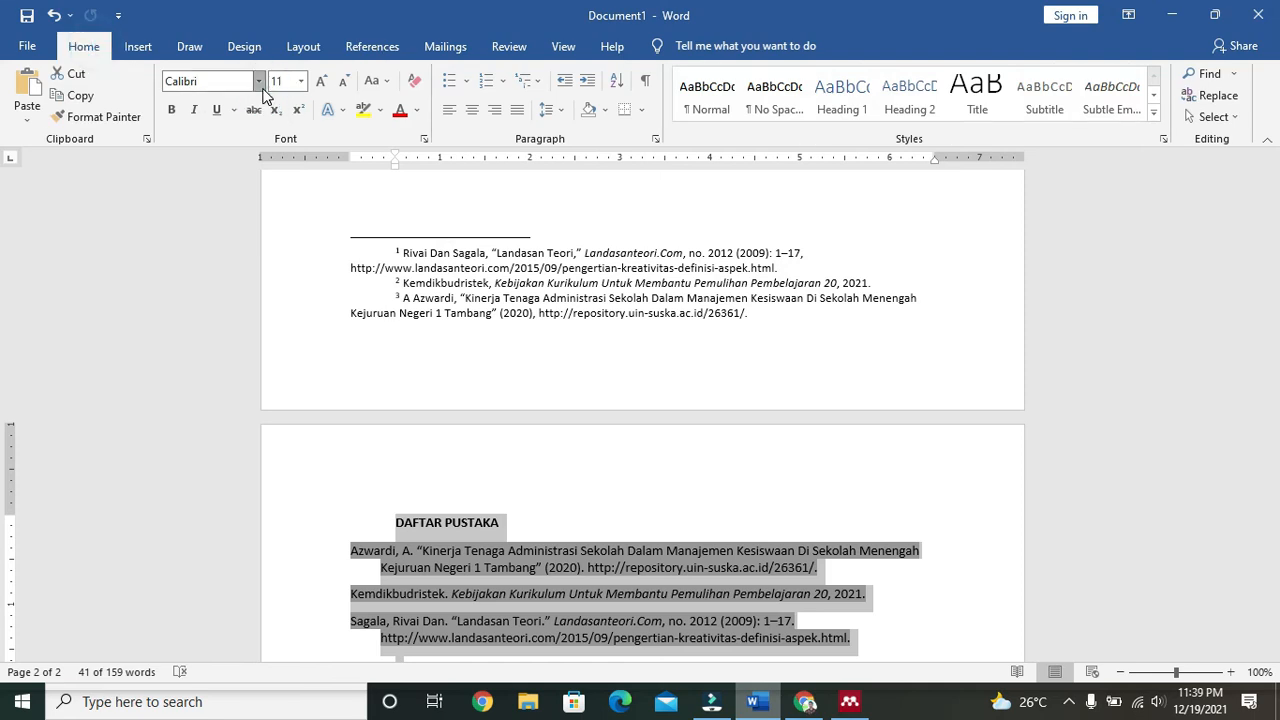
pyautogui.click(289, 199)
pyautogui.click(301, 81)
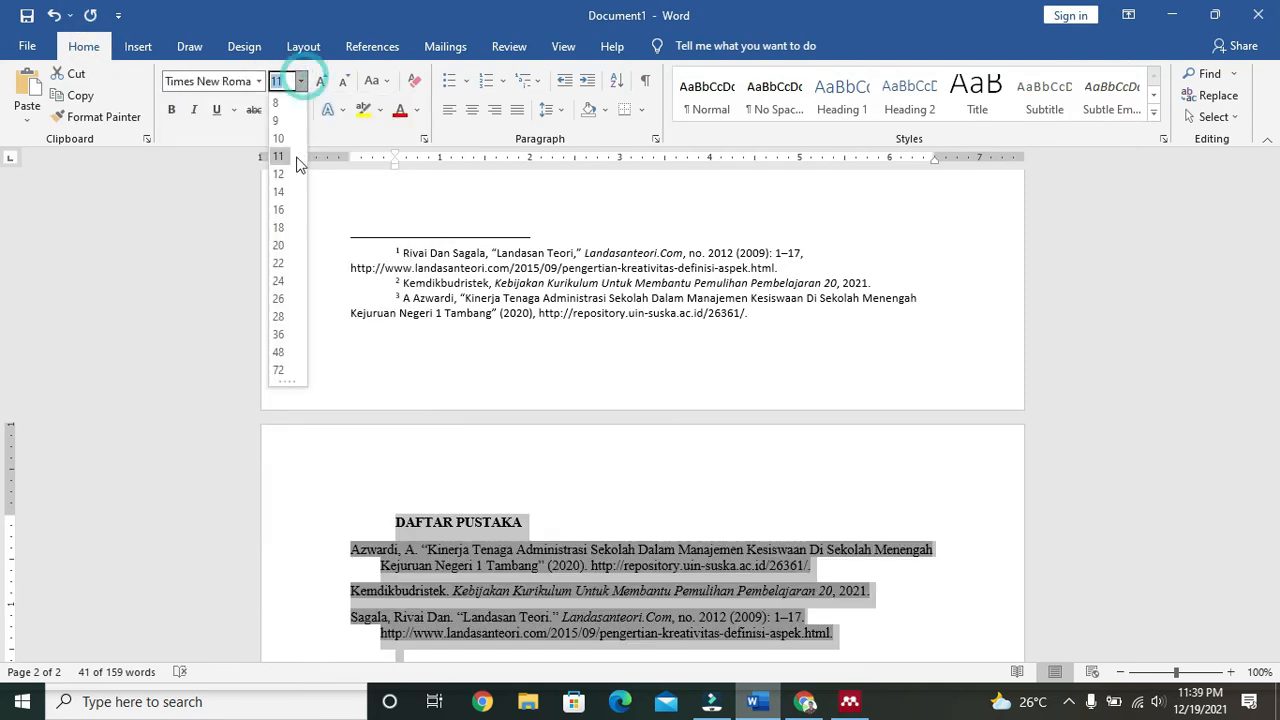
pyautogui.click(517, 110)
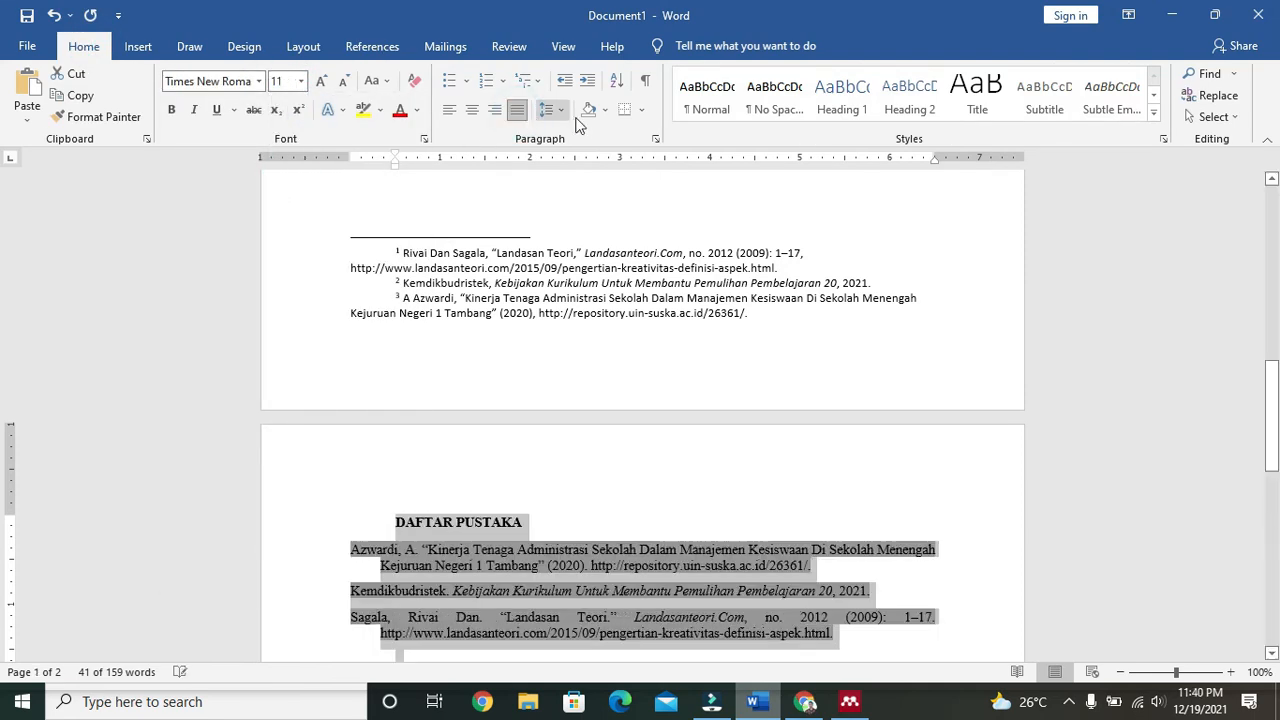
pyautogui.click(548, 110)
pyautogui.click(582, 176)
# Step: Deselect the bibliography and check the formatting of its first and last entries
pyautogui.scroll(-5, 682, 324)
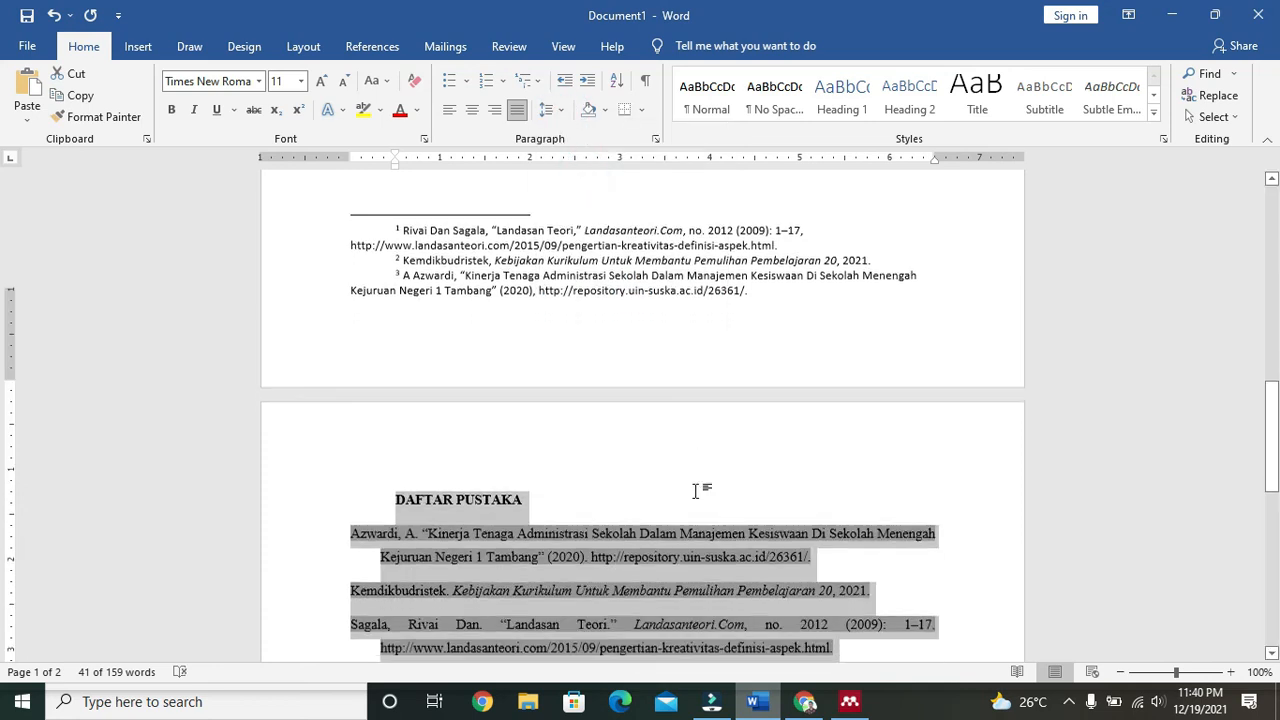
pyautogui.click(707, 377)
pyautogui.scroll(10, 717, 440)
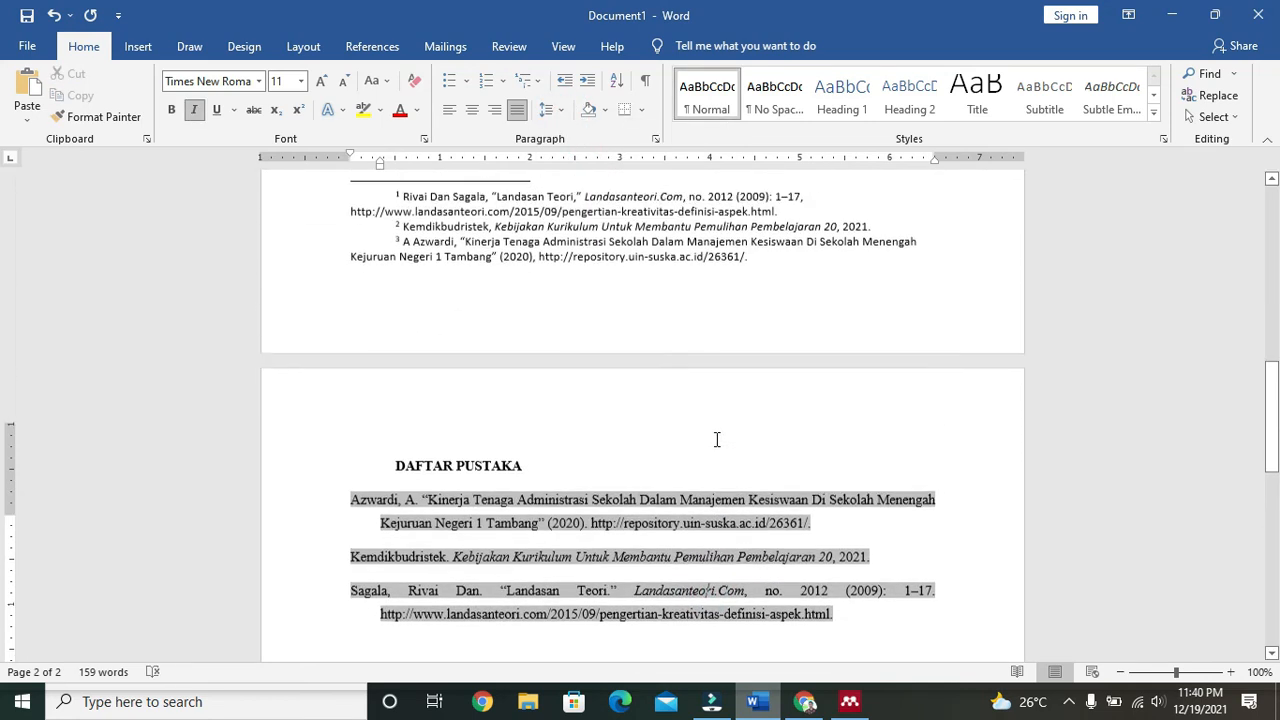
pyautogui.moveTo(1271, 266); pyautogui.dragTo(1271, 250)
pyautogui.scroll(-6, 629, 423)
pyautogui.scroll(-10, 629, 425)
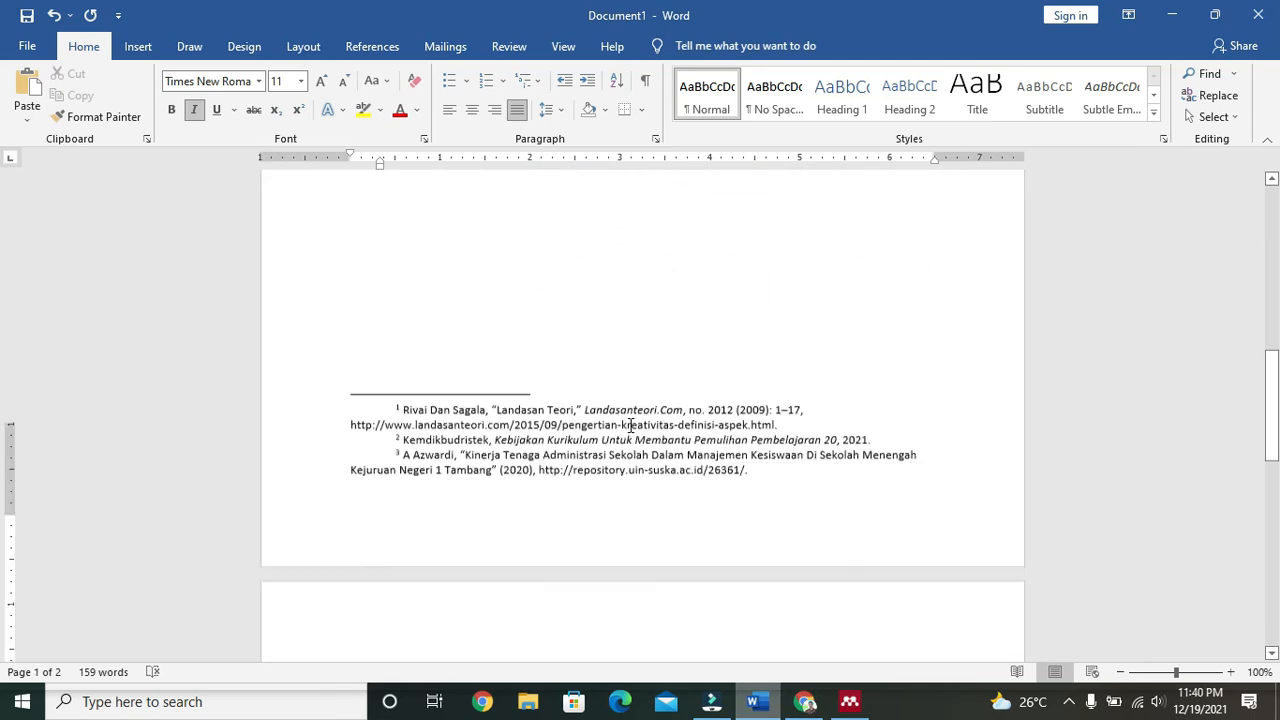
pyautogui.click(683, 462)
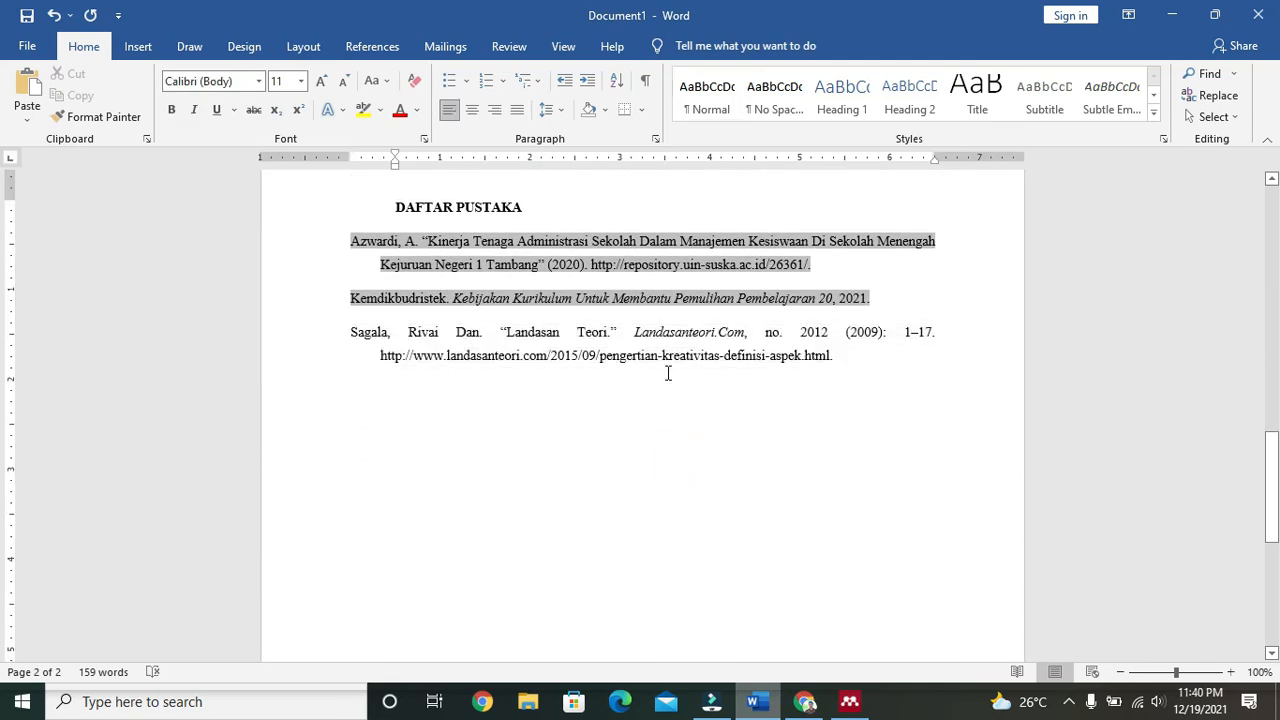
pyautogui.click(637, 485)
pyautogui.click(890, 402)
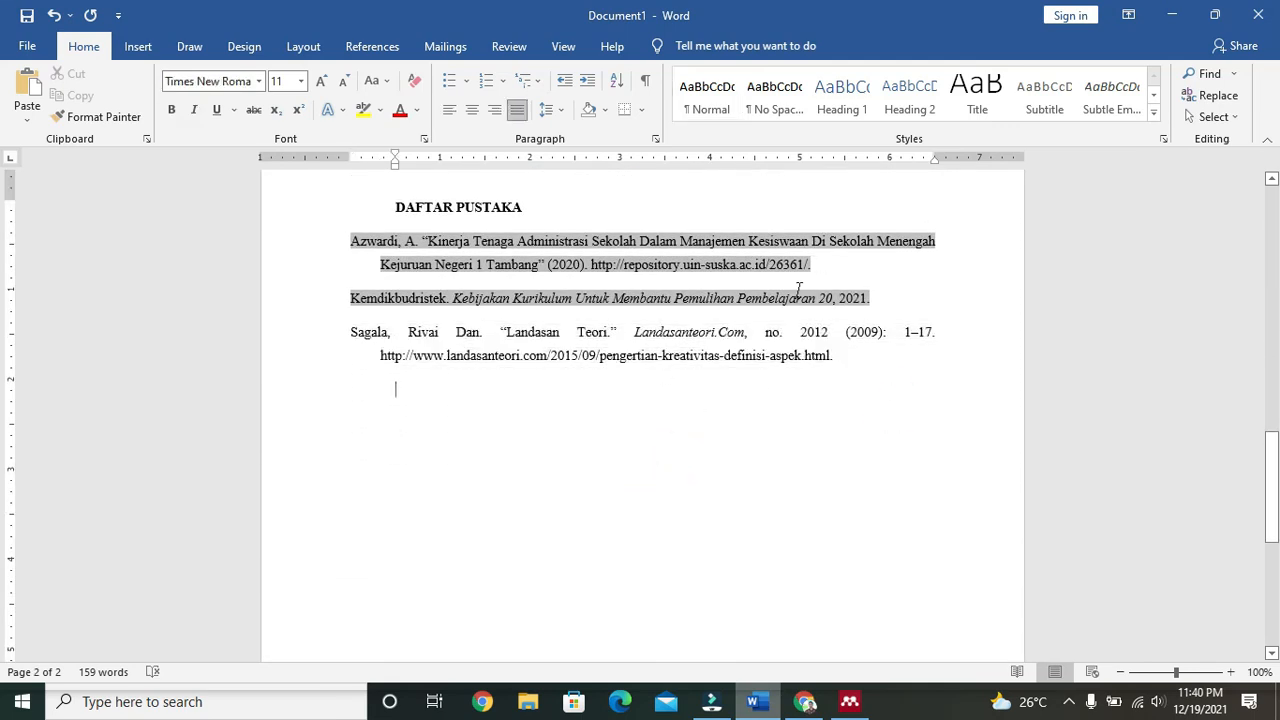
pyautogui.click(780, 332)
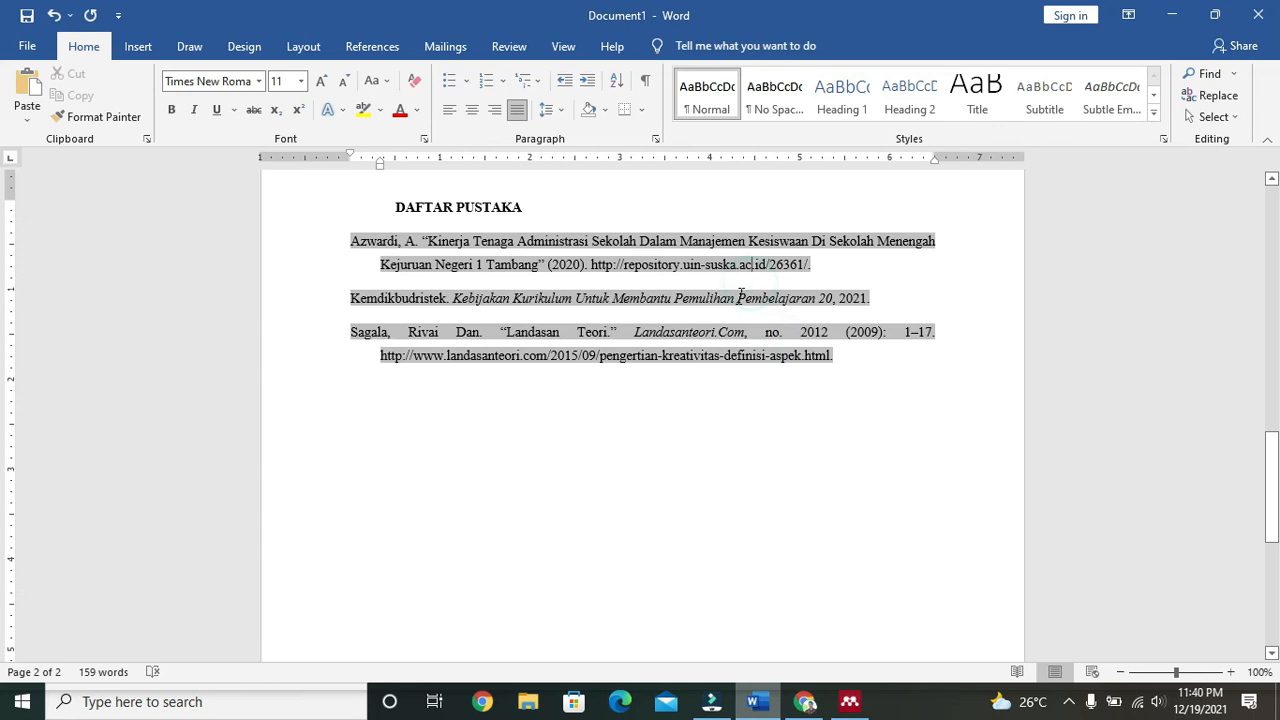
pyautogui.click(741, 250)
# Step: Click in and out of the bibliography field, then scroll back toward the document top
pyautogui.scroll(1, 738, 477)
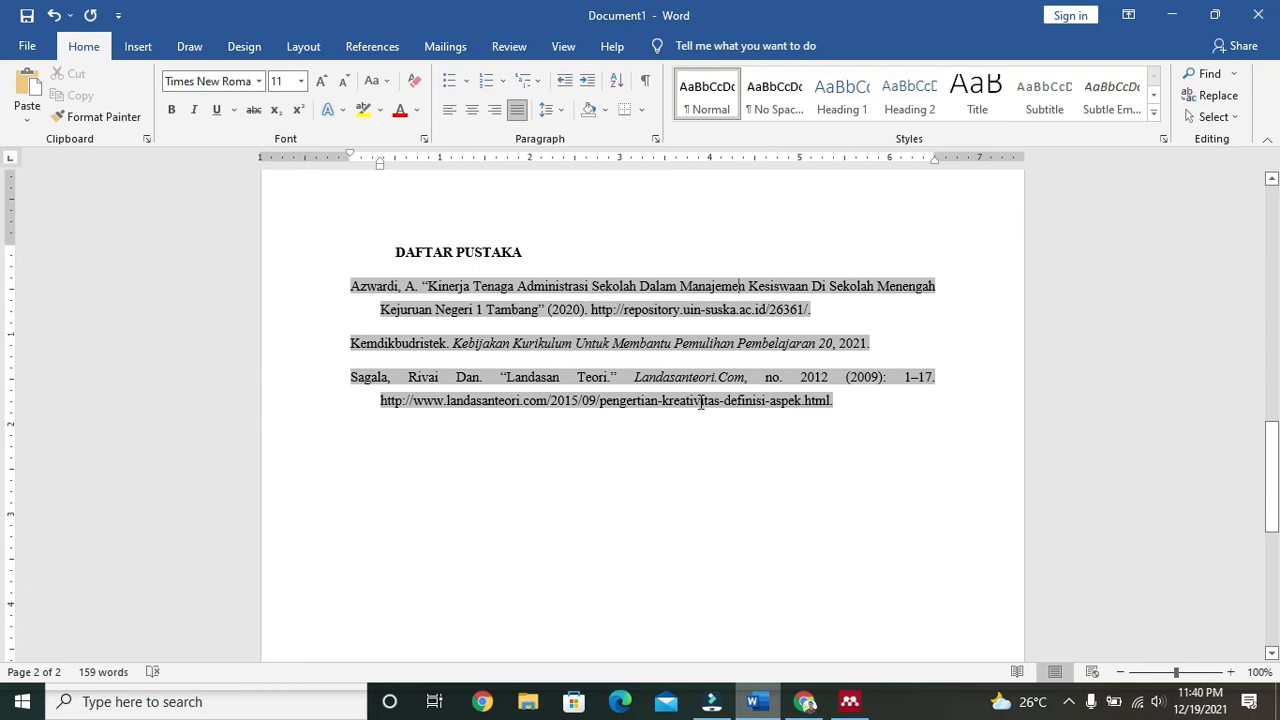
pyautogui.click(748, 502)
pyautogui.click(381, 286)
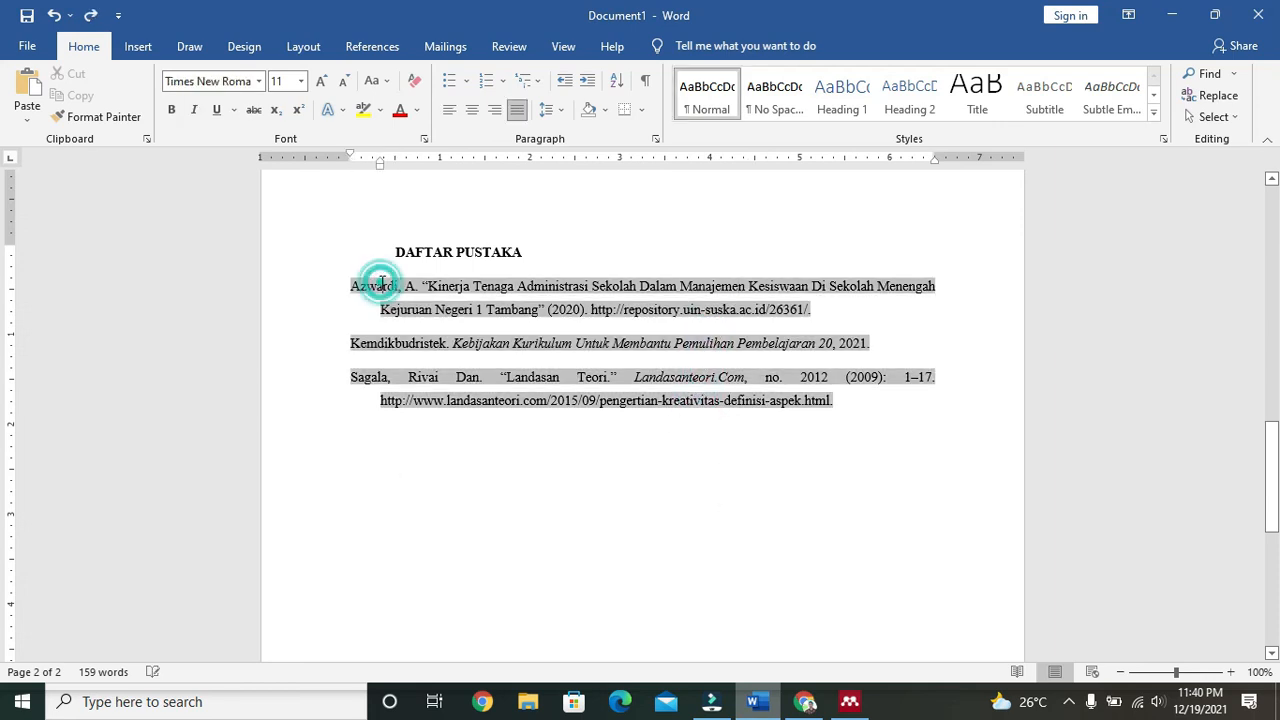
pyautogui.click(634, 553)
pyautogui.click(455, 313)
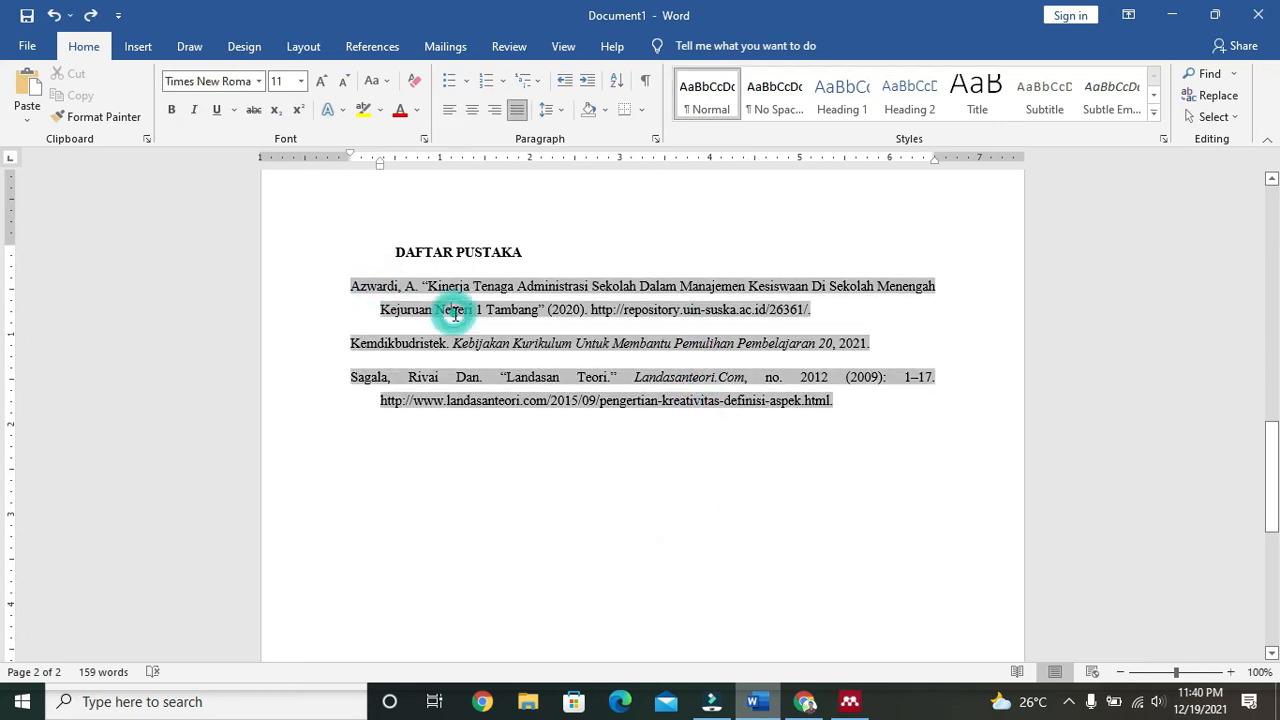
pyautogui.click(594, 491)
pyautogui.scroll(5, 620, 510)
pyautogui.scroll(5, 620, 510)
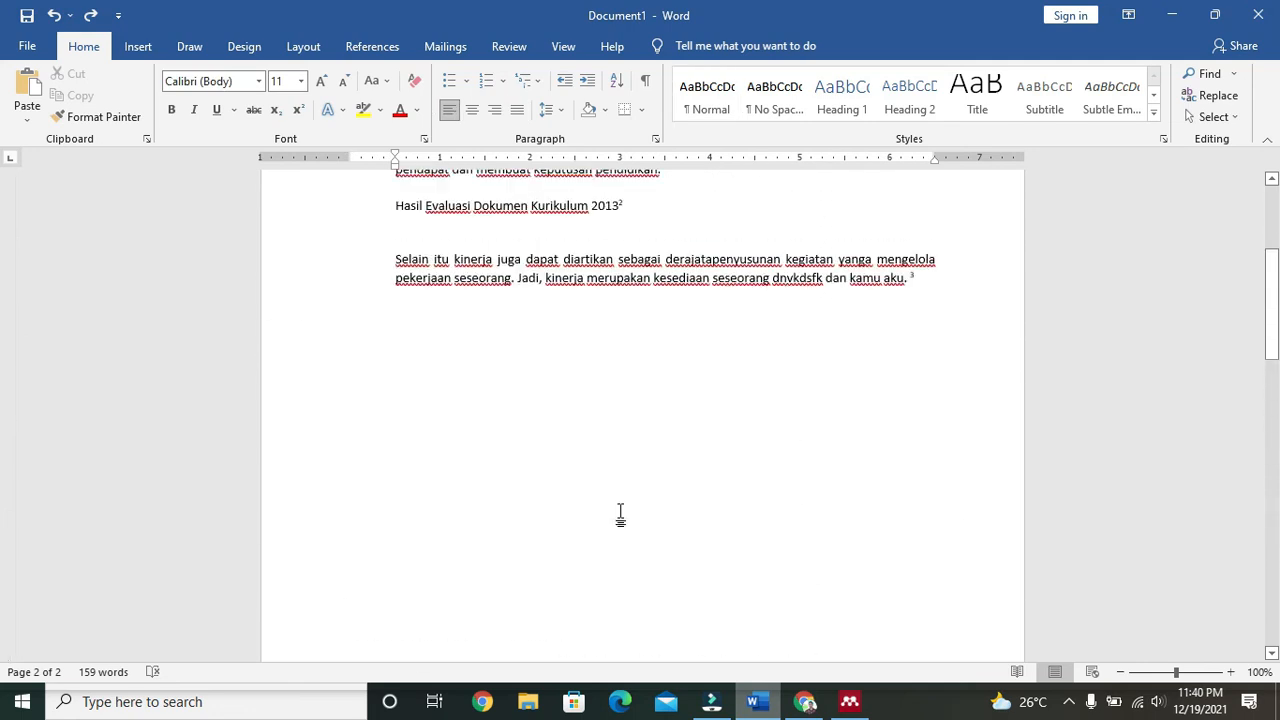
pyautogui.moveTo(624, 498)
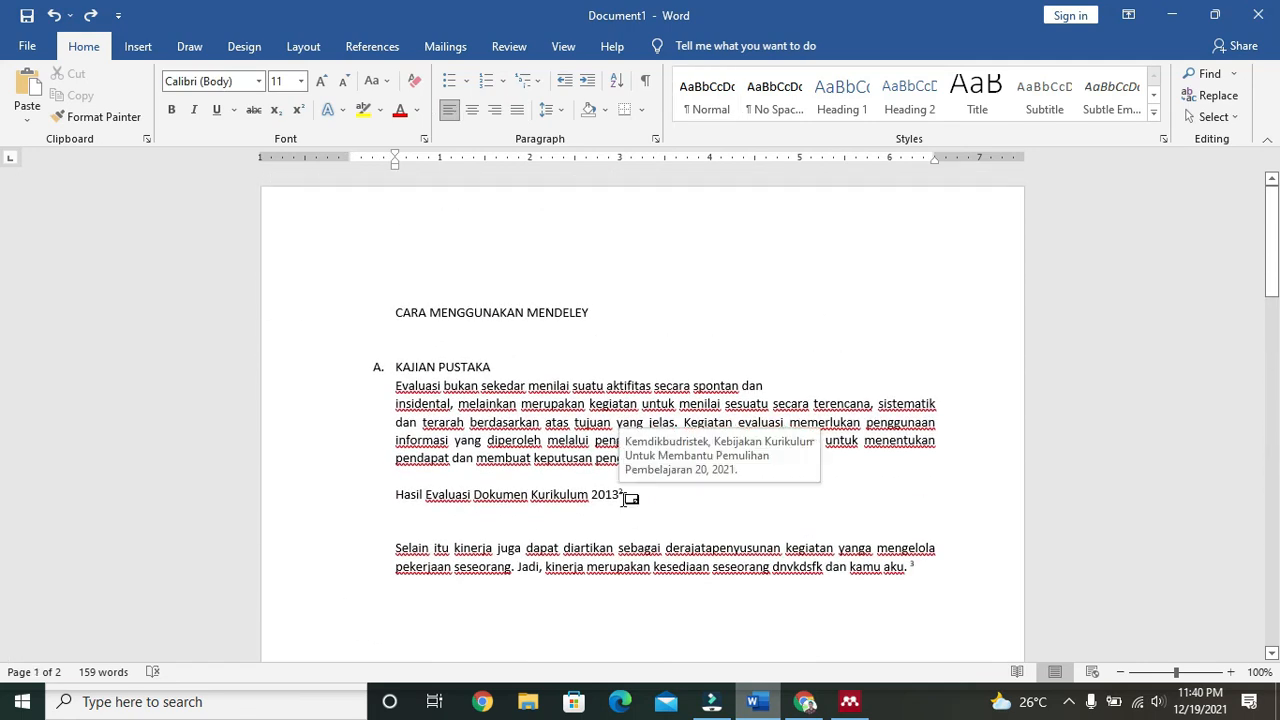